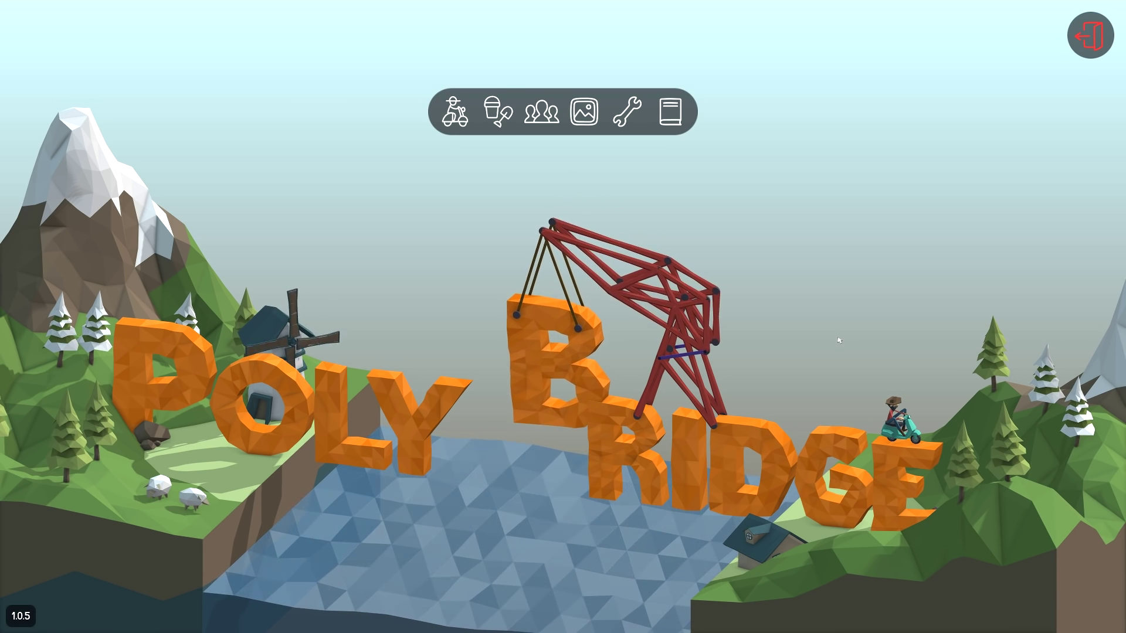
# Start the campaign from the title screen to reach the Alpine Meadows level path.
pyautogui.click(840, 340)
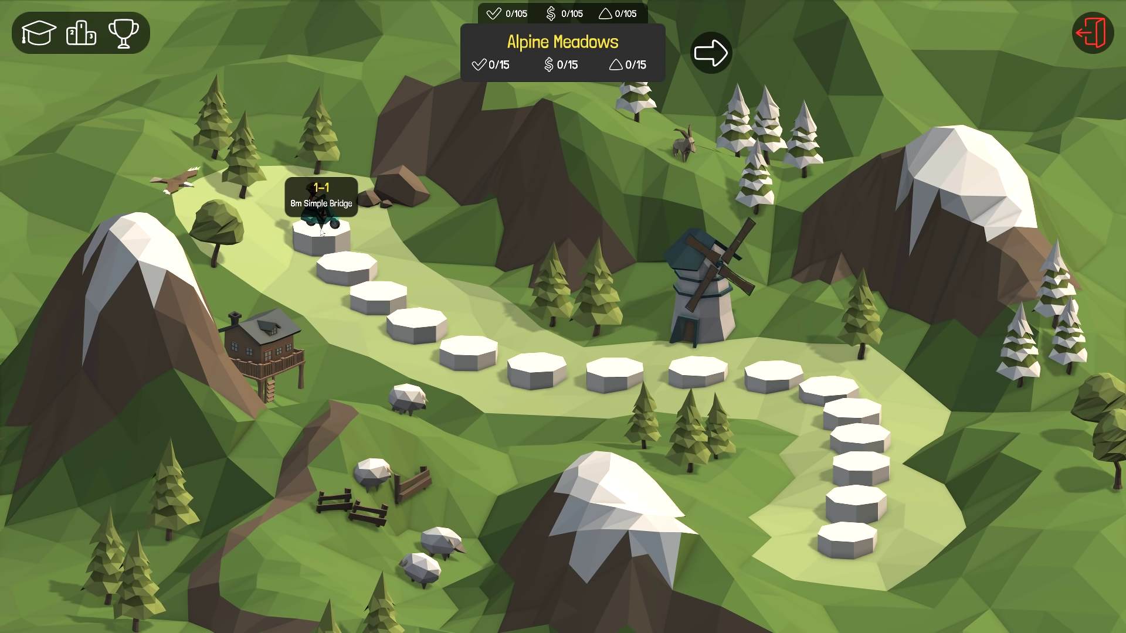
# Open level 1-1 and lay a three-piece road deck between the anchors.
pyautogui.click(321, 225)
pyautogui.click(554, 373)
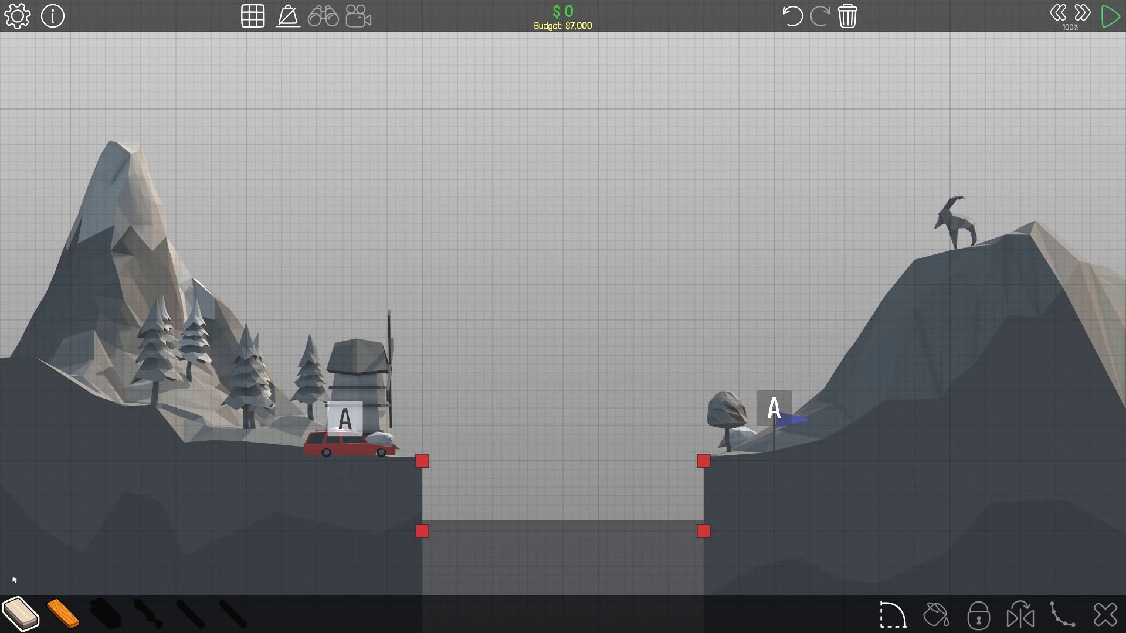
pyautogui.click(508, 464)
pyautogui.click(570, 463)
pyautogui.click(634, 463)
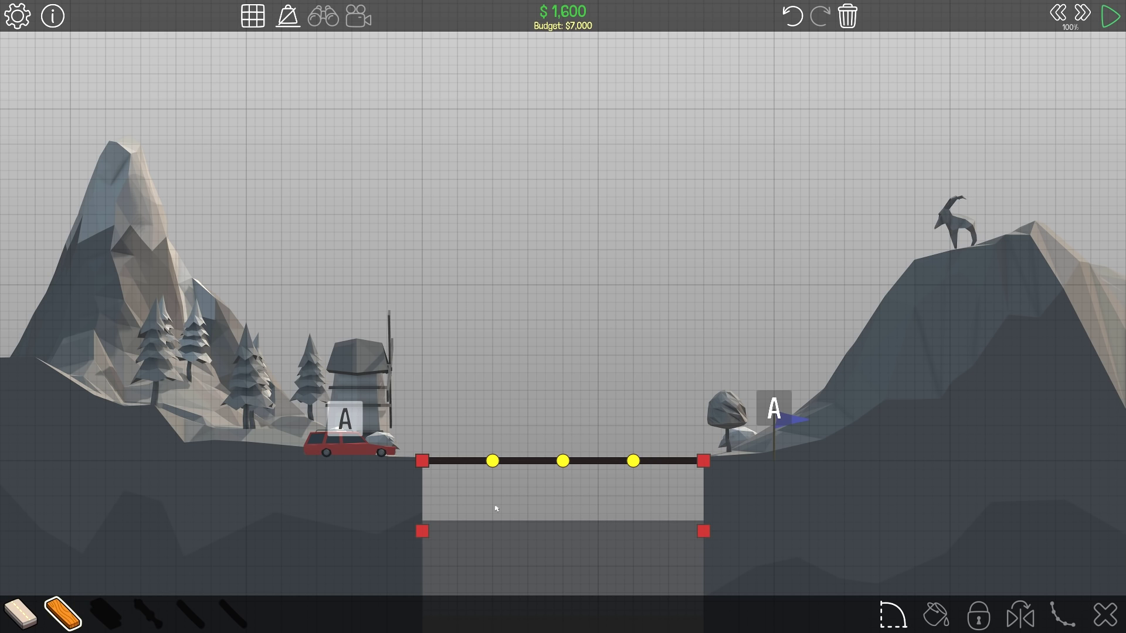
# Test the 8m bridge in simulation, then advance to 10m Simple Bridge.
pyautogui.press('space')
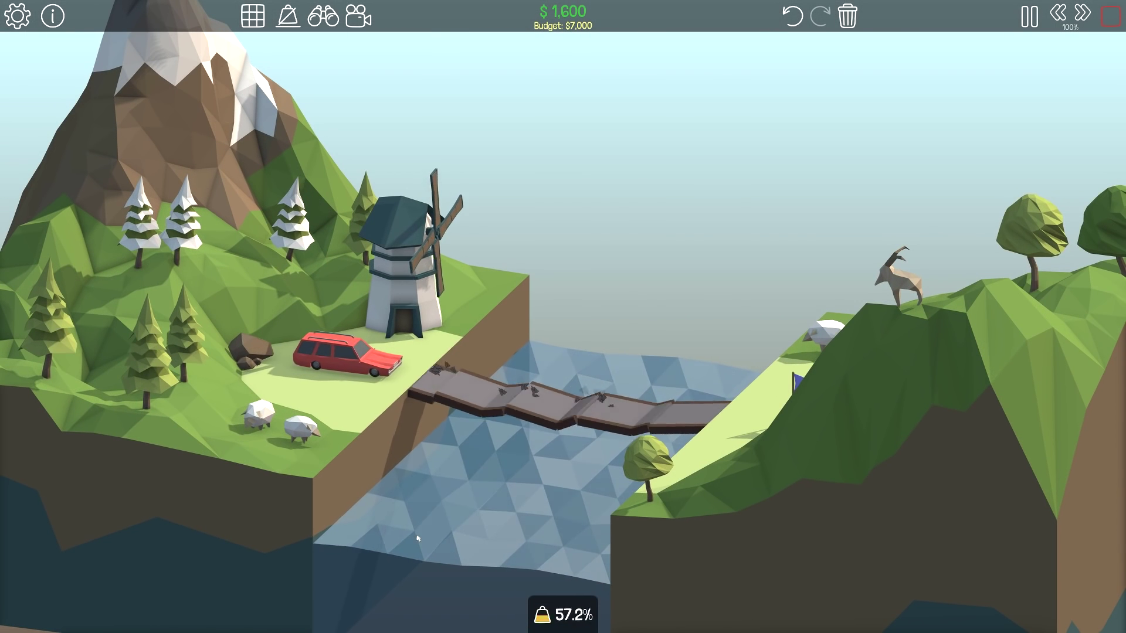
pyautogui.press('space')
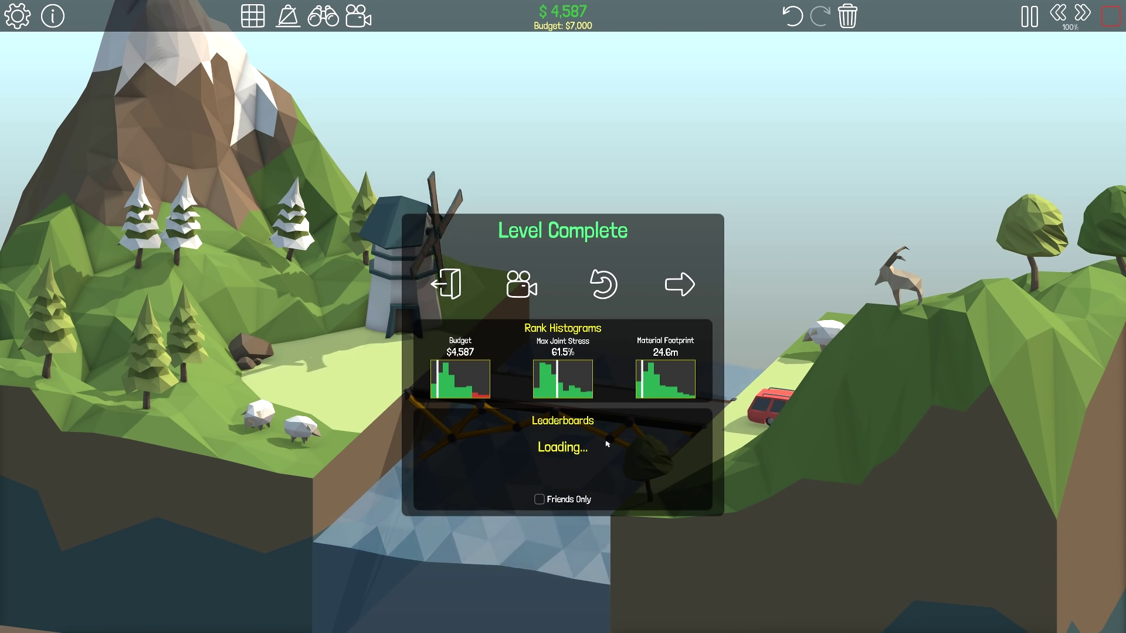
pyautogui.click(680, 284)
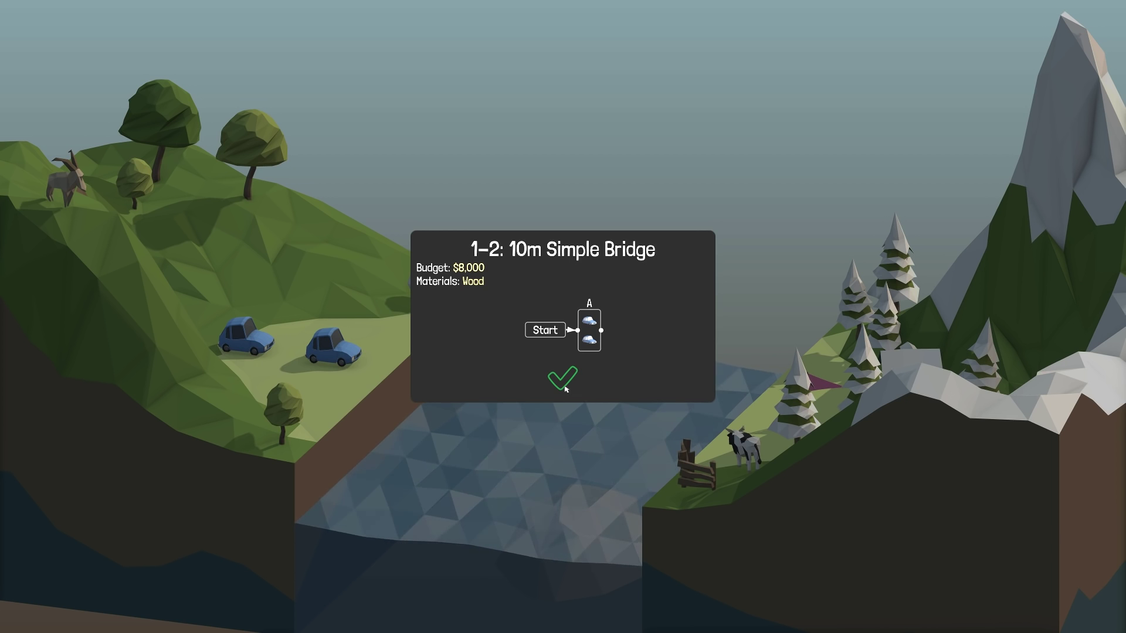
# Lay the road across the gap, add wood beams from the left anchor, test, and advance.
pyautogui.click(564, 380)
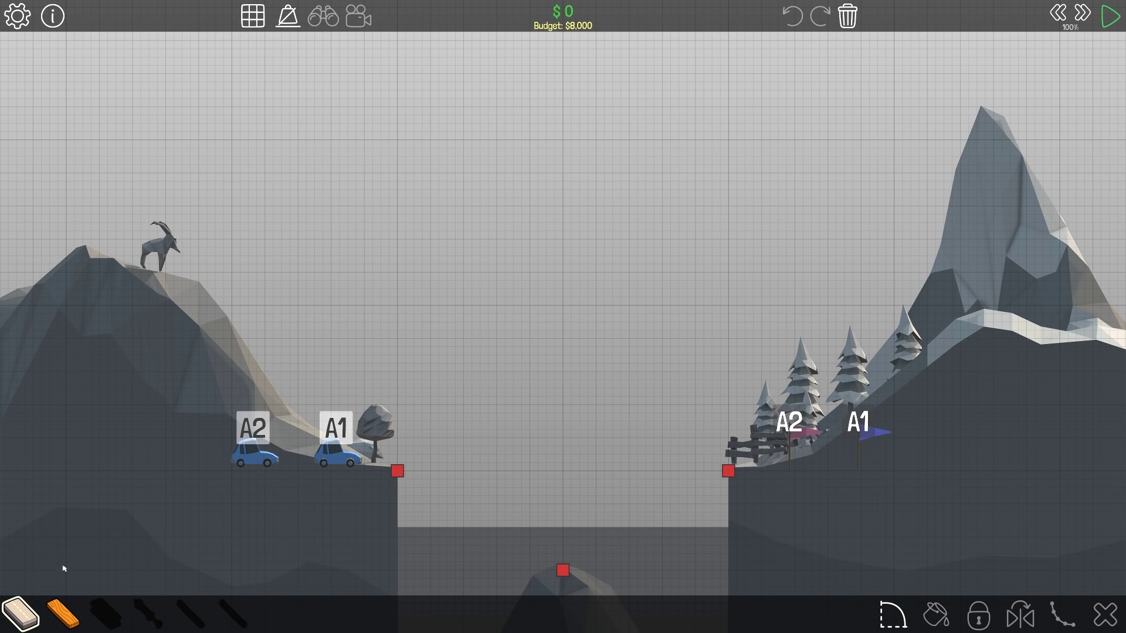
pyautogui.moveTo(397, 473); pyautogui.dragTo(728, 472)
pyautogui.press('2')
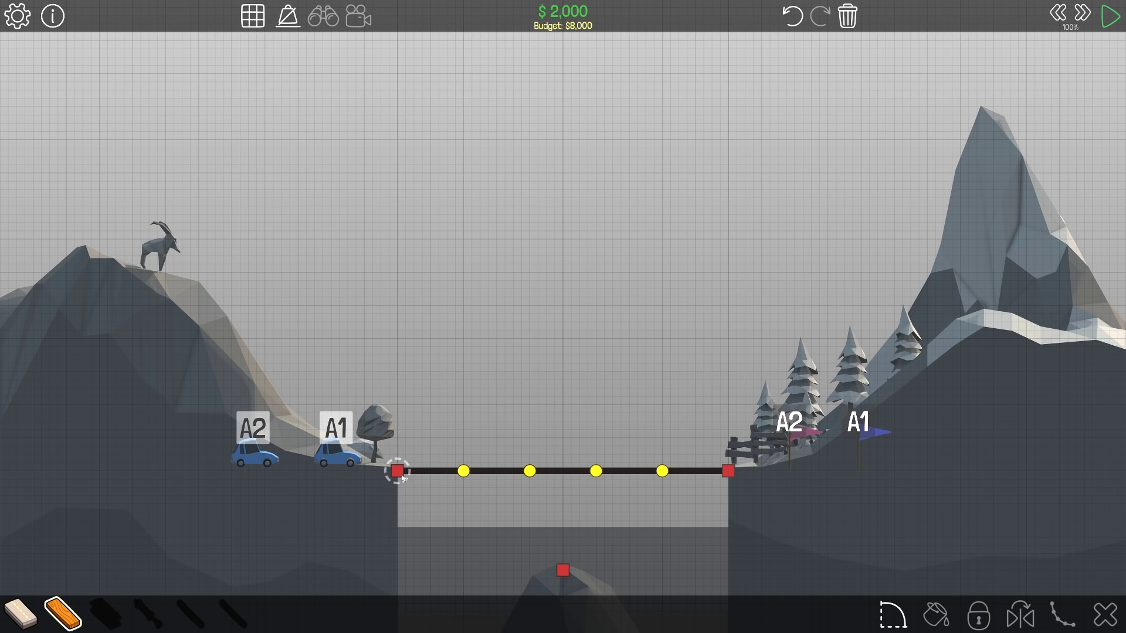
pyautogui.click(399, 473)
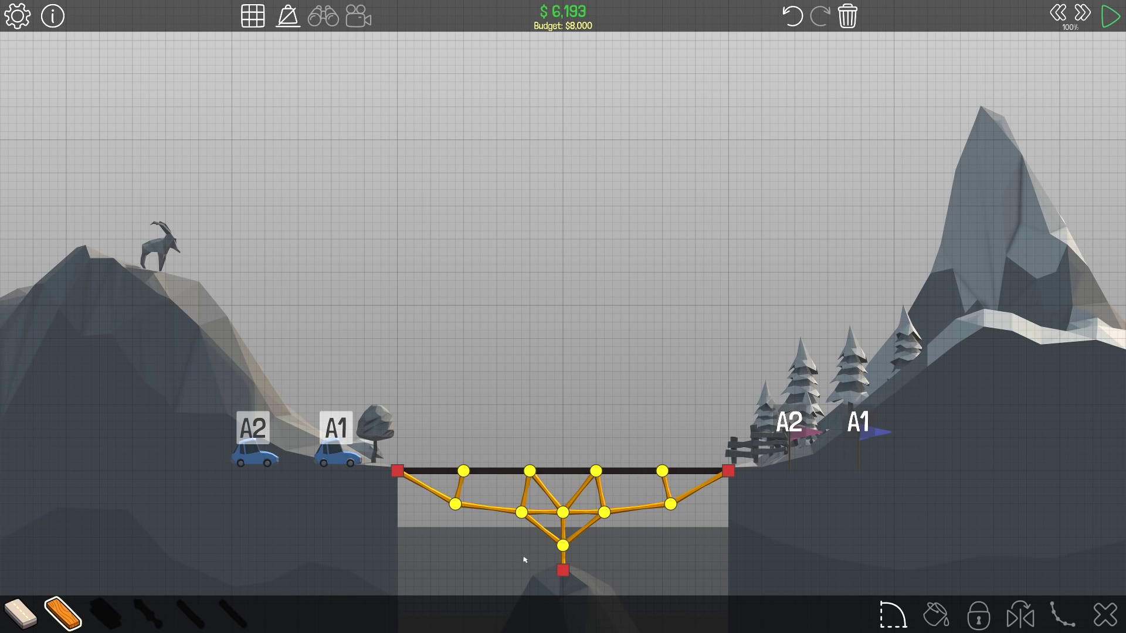
pyautogui.press('space')
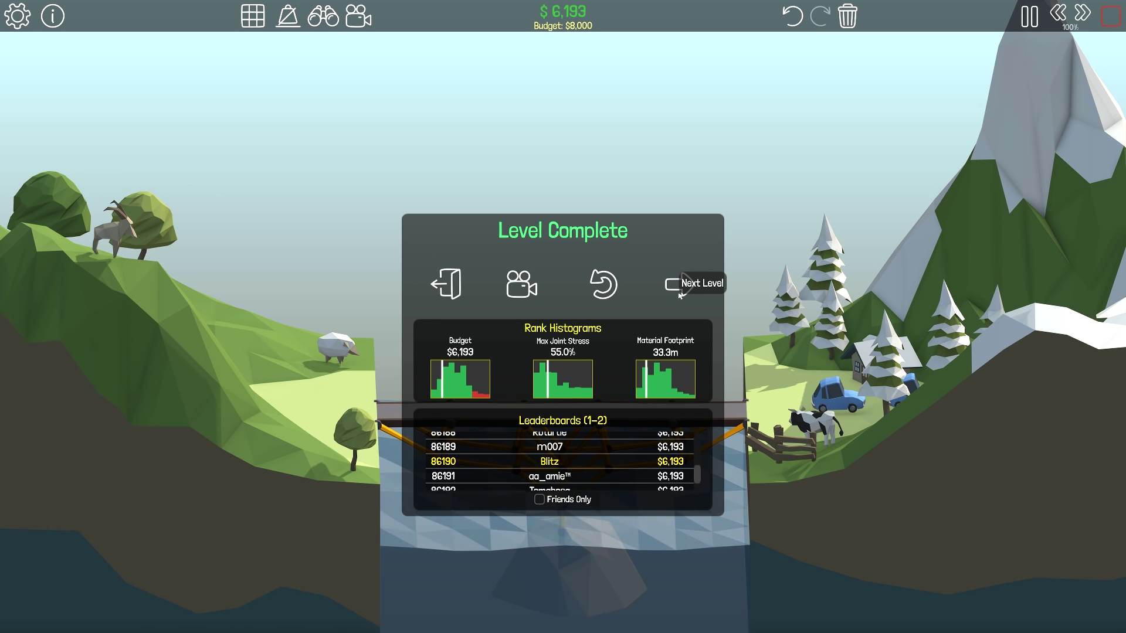
pyautogui.click(679, 290)
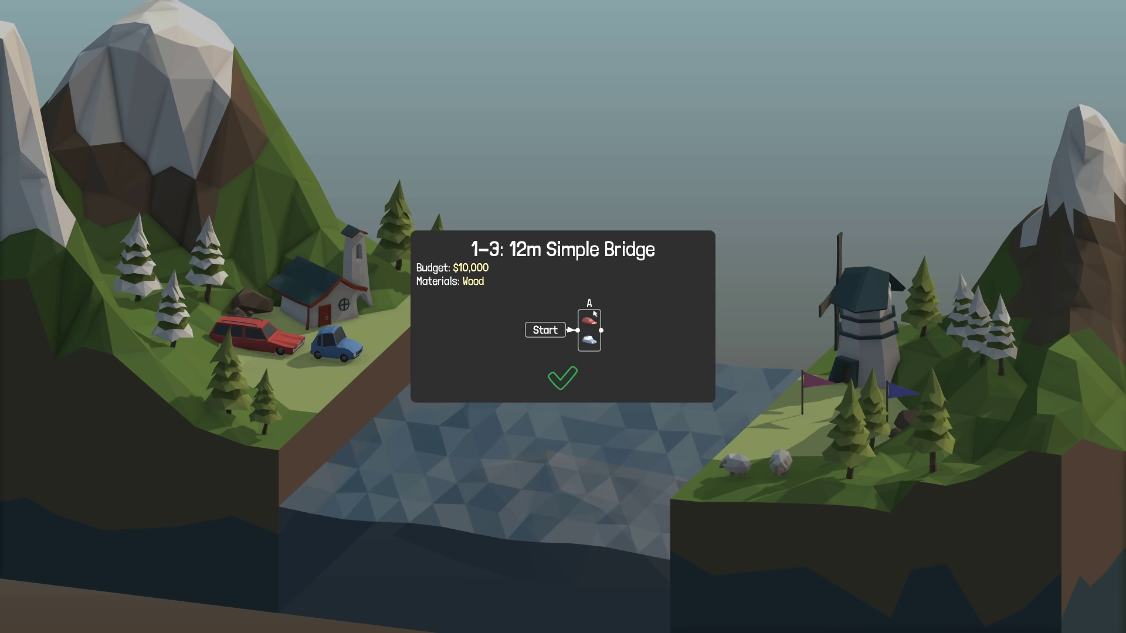
# Start level 1-3 and lay a six-piece road deck to the right anchor.
pyautogui.click(565, 381)
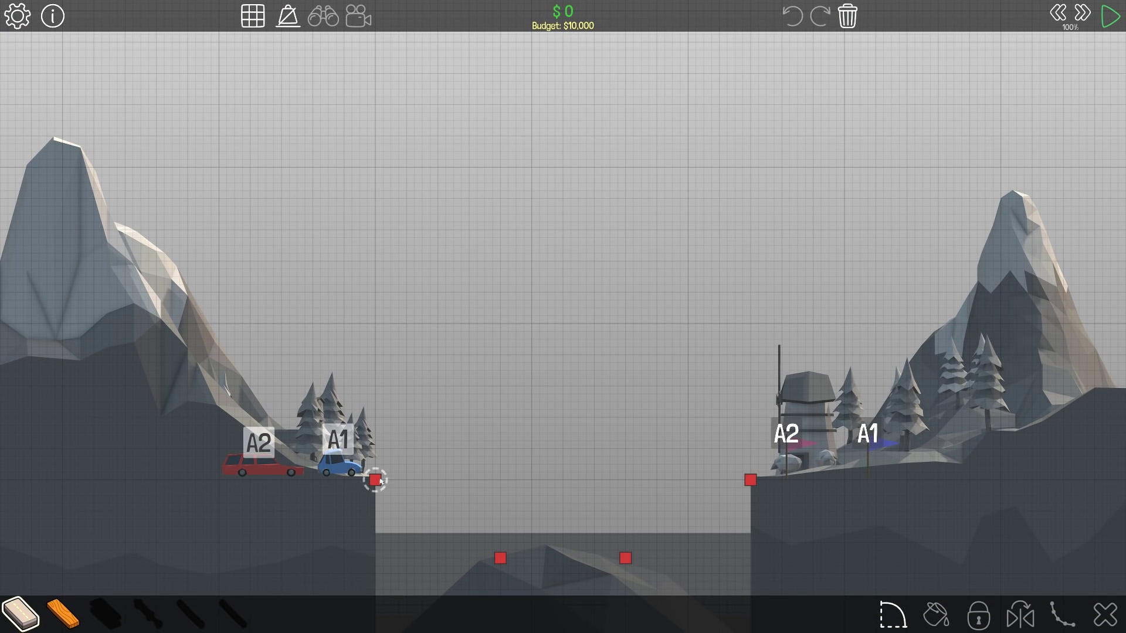
pyautogui.click(438, 481)
pyautogui.click(500, 481)
pyautogui.click(564, 481)
pyautogui.click(626, 481)
pyautogui.click(687, 481)
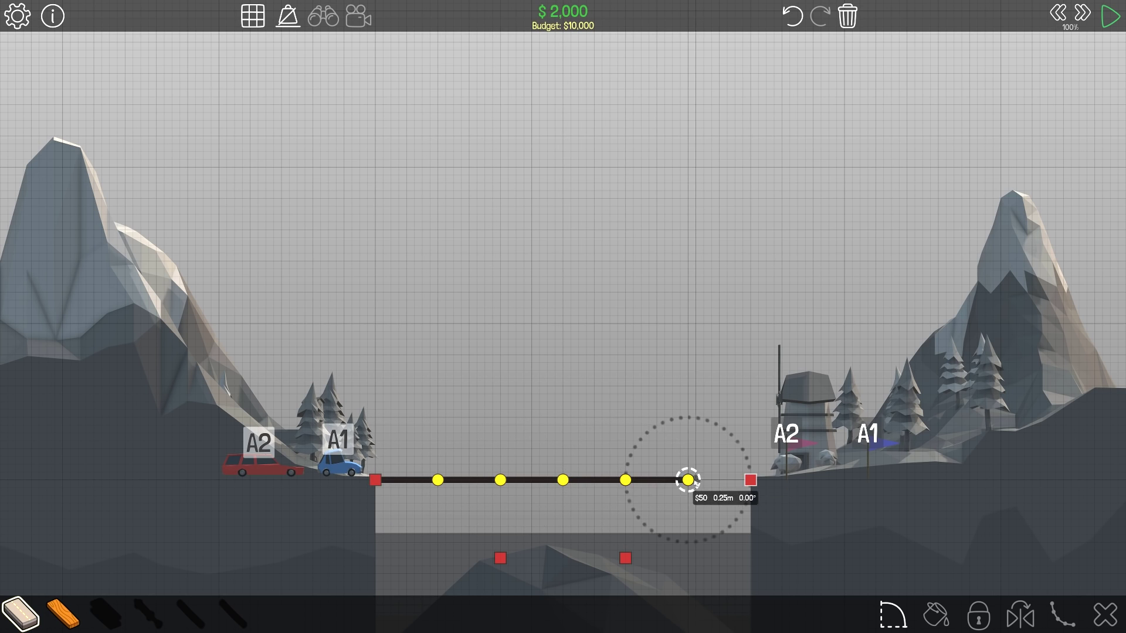
pyautogui.click(751, 480)
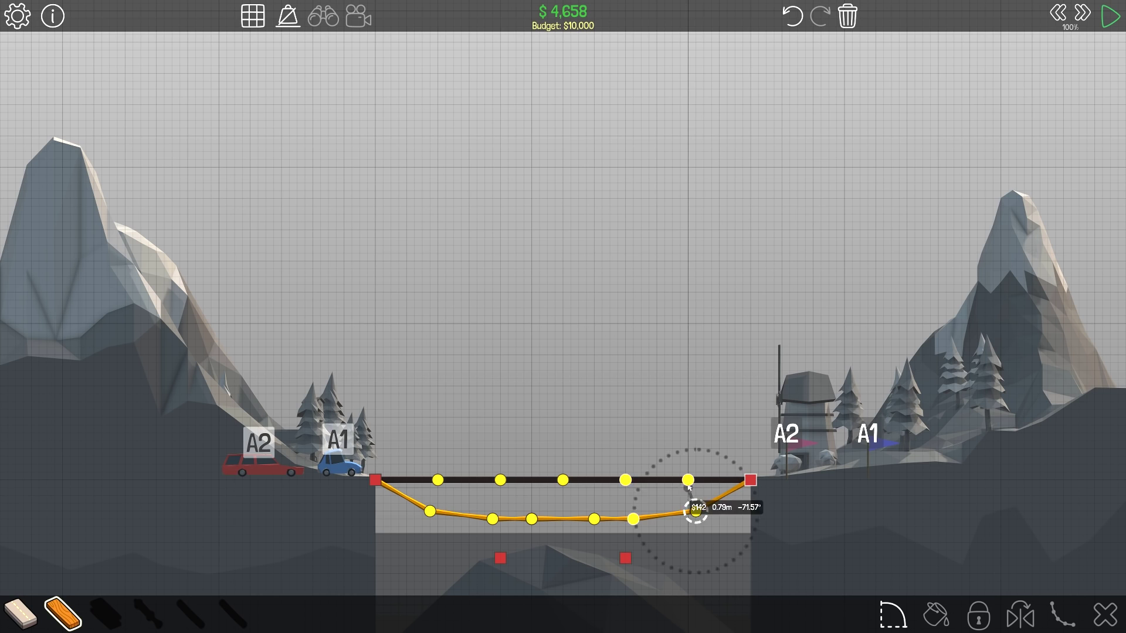
# Brace the road deck down to the two rock anchors with wooden beams.
pyautogui.click(596, 519)
pyautogui.click(633, 520)
pyautogui.click(595, 520)
pyautogui.click(531, 520)
pyautogui.click(499, 558)
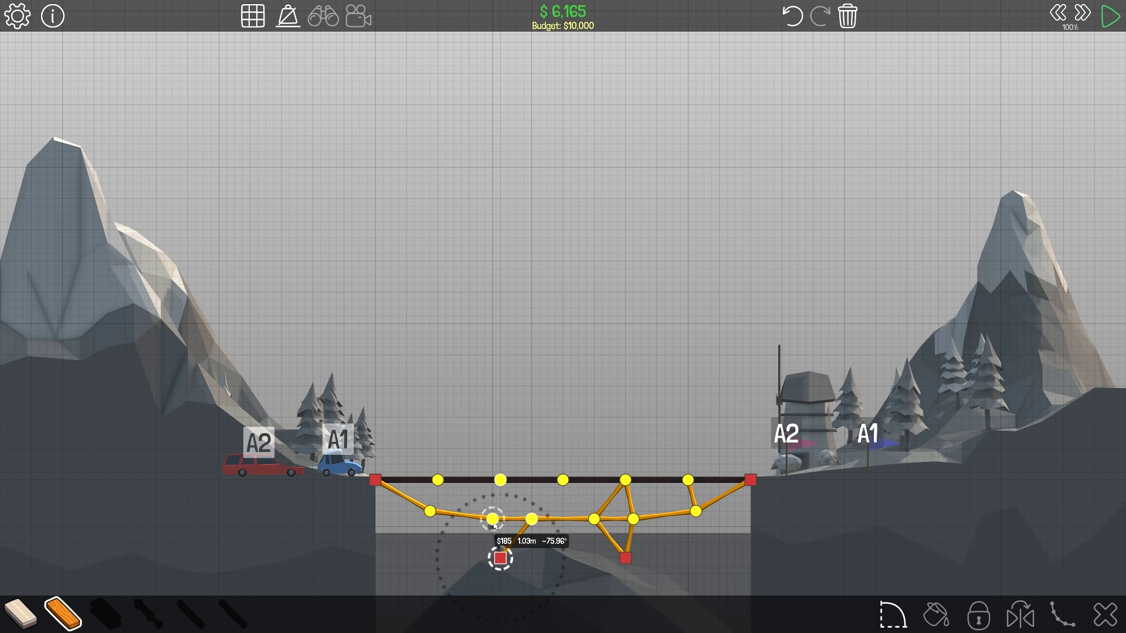
pyautogui.click(494, 520)
pyautogui.click(499, 481)
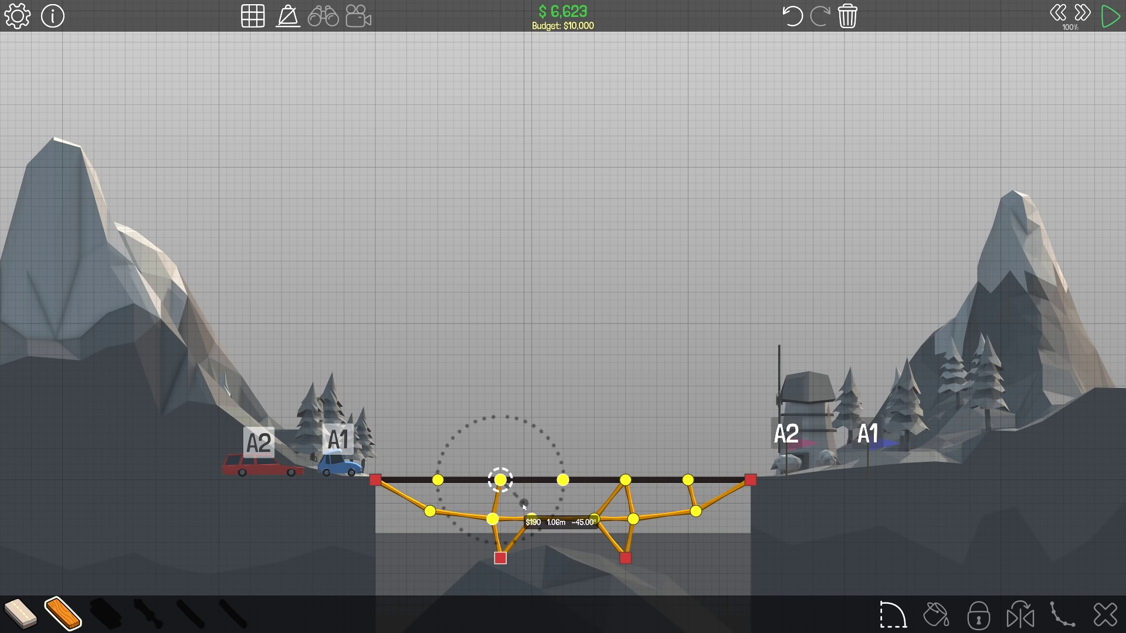
# Add diagonal wooden braces under the road, then test and view the bridge front-on.
pyautogui.doubleClick(563, 481)
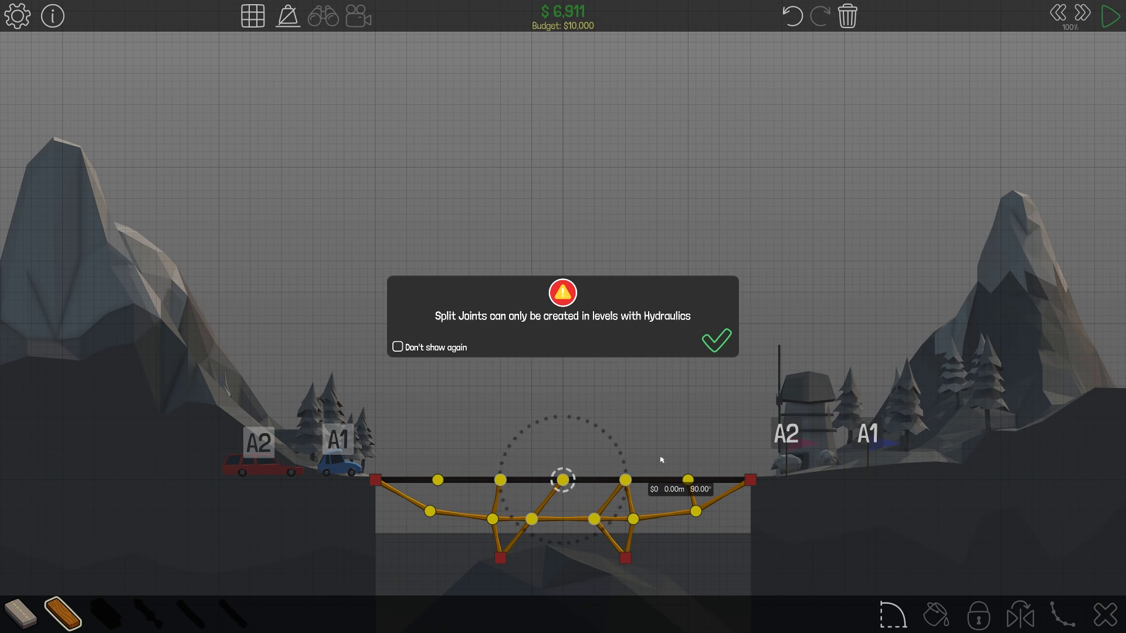
pyautogui.click(717, 341)
pyautogui.click(532, 520)
pyautogui.click(594, 519)
pyautogui.click(430, 512)
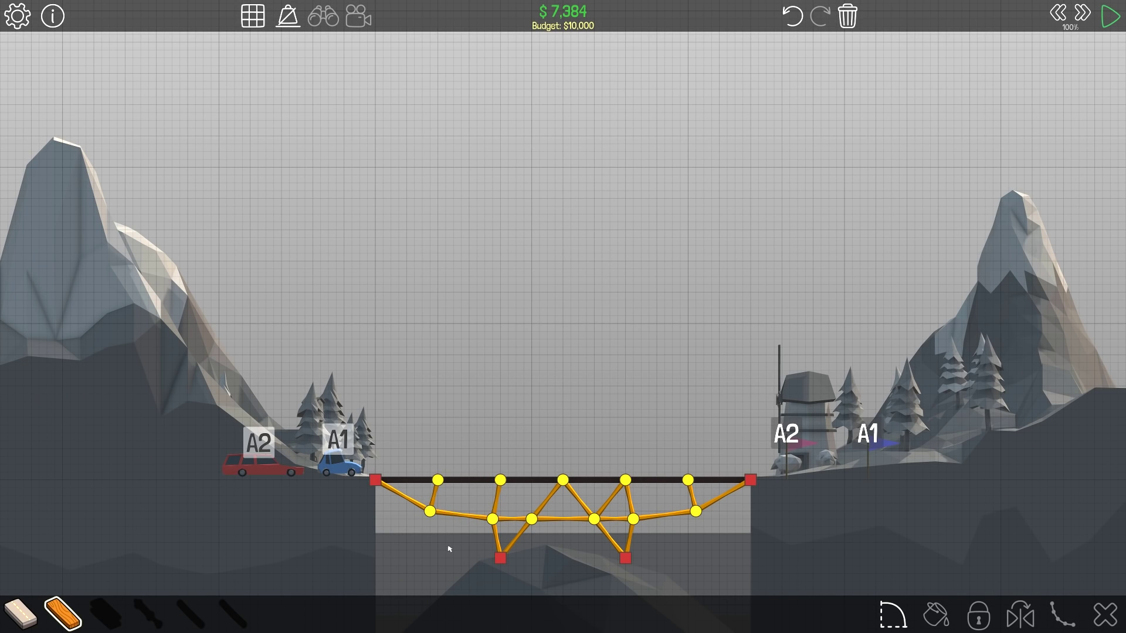
pyautogui.press('space')
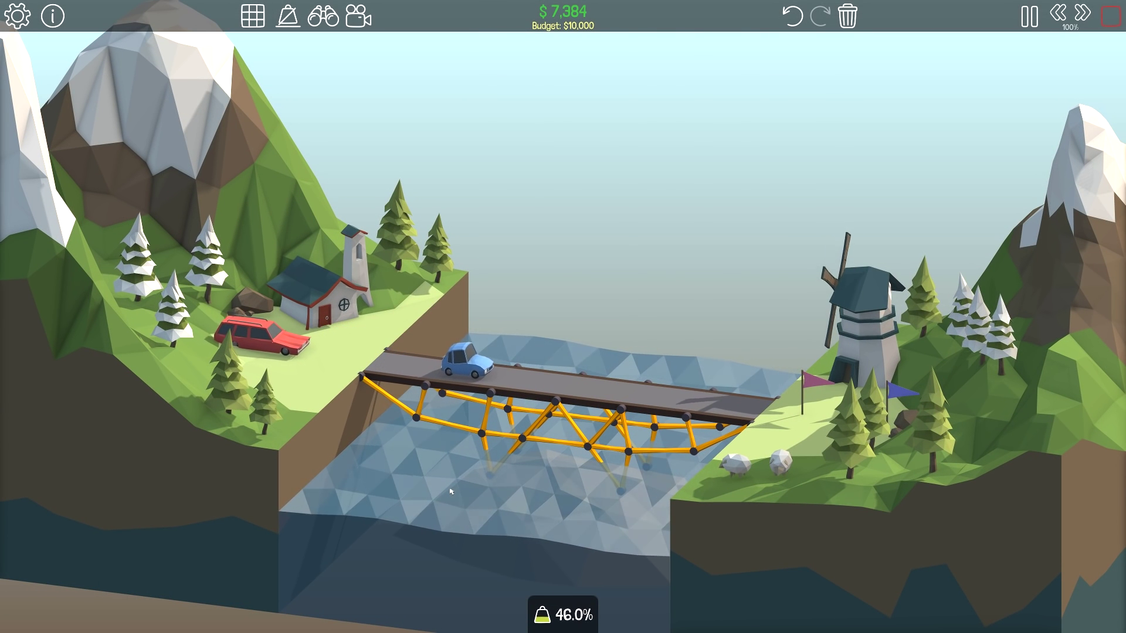
pyautogui.moveTo(450, 492)
pyautogui.mouseDown()
pyautogui.moveTo(629, 462)
pyautogui.moveTo(254, 545)
pyautogui.mouseUp()
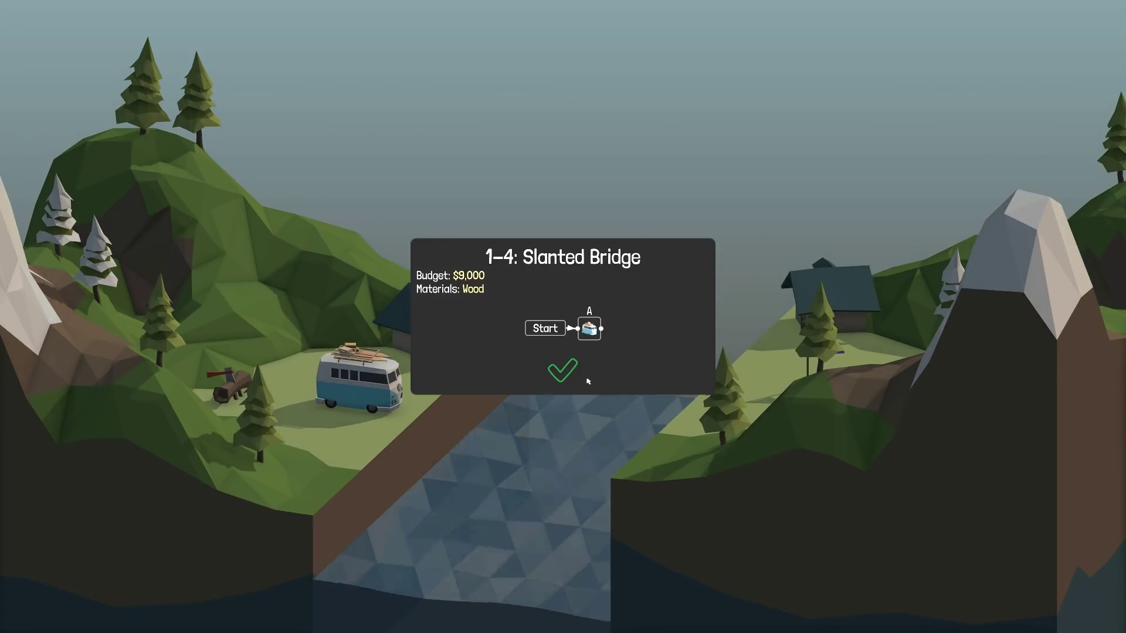
# Lay the sloped road from the left anchor up to the right anchor.
pyautogui.click(564, 376)
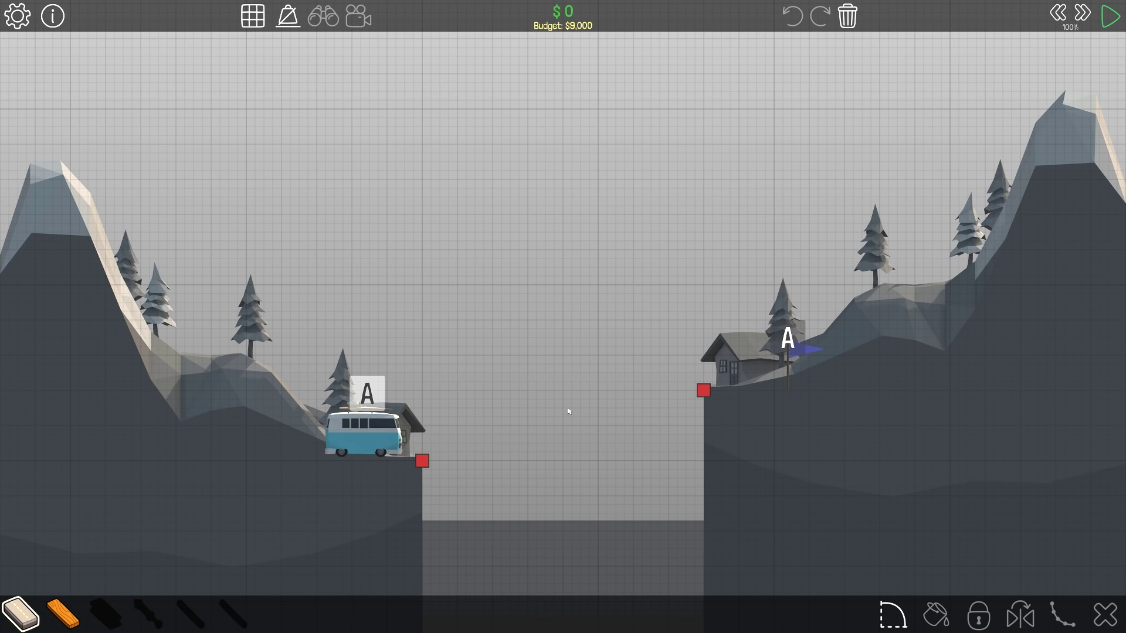
pyautogui.moveTo(422, 461); pyautogui.dragTo(485, 442)
pyautogui.click(485, 443)
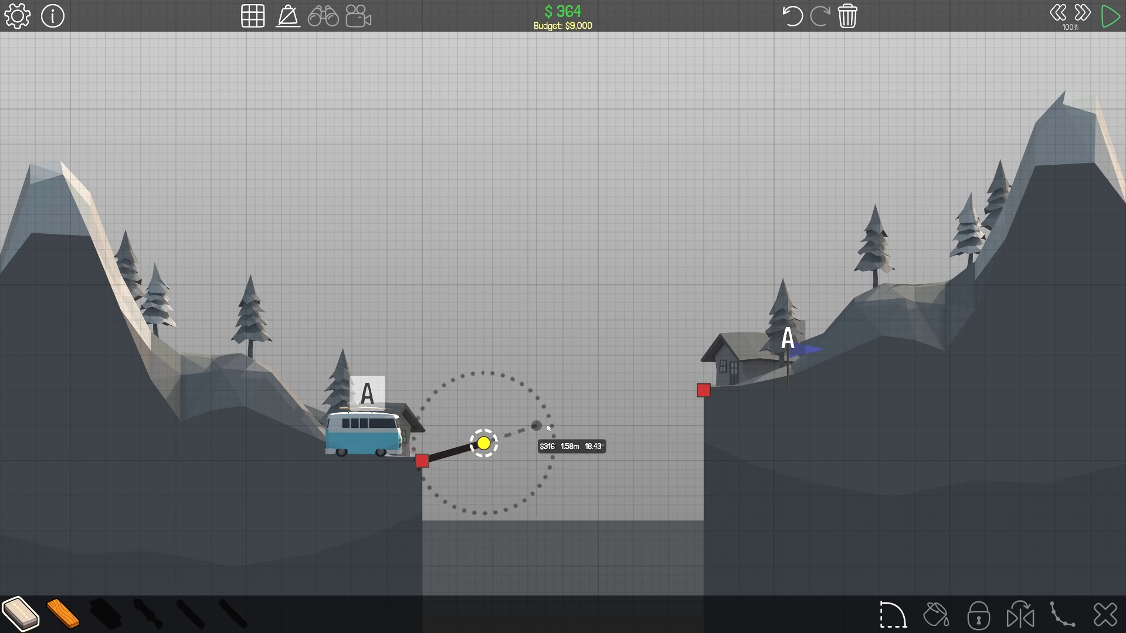
pyautogui.click(546, 426)
pyautogui.click(607, 408)
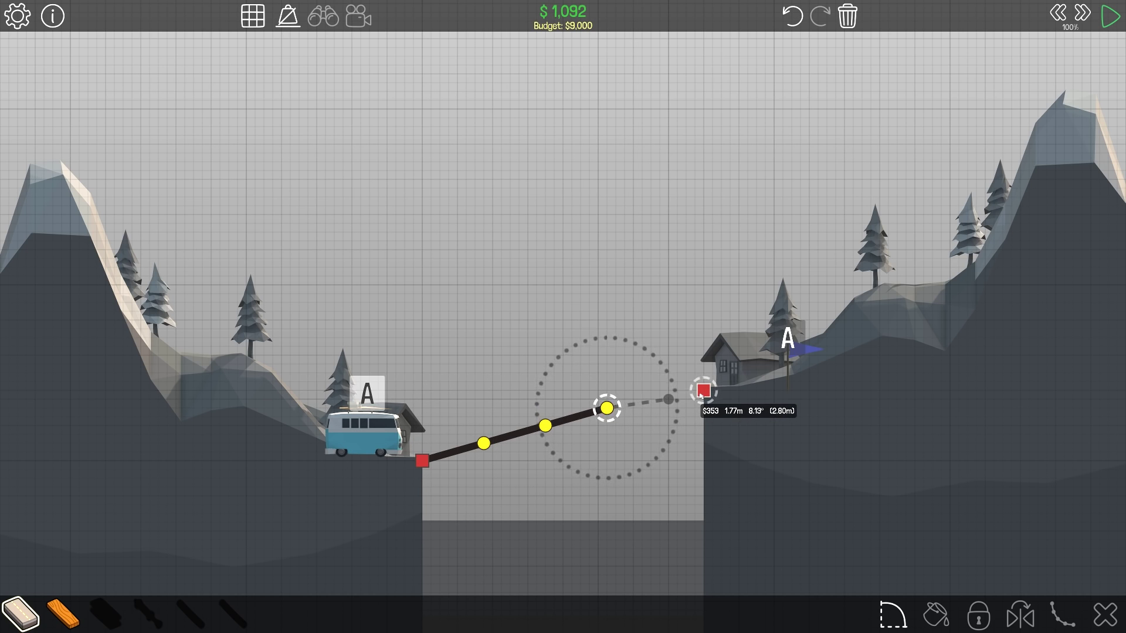
pyautogui.click(697, 397)
pyautogui.rightClick(705, 392)
pyautogui.rightClick(610, 411)
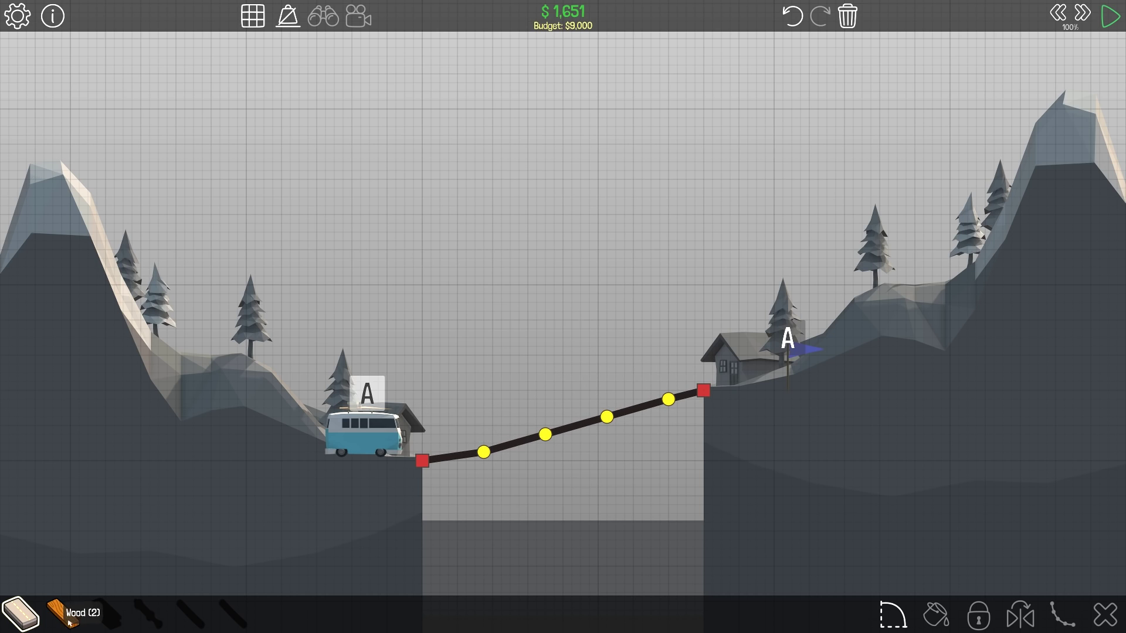
# Build the wooden arch over the road, replacing two misplaced arch beams.
pyautogui.click(423, 461)
pyautogui.click(458, 400)
pyautogui.click(519, 365)
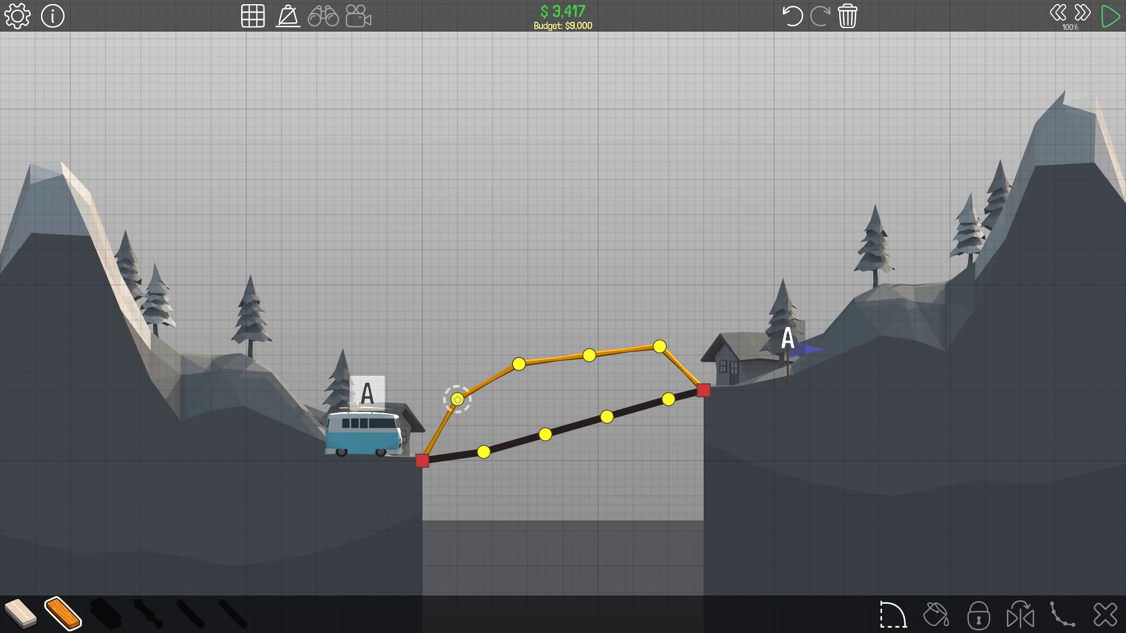
pyautogui.doubleClick(519, 364)
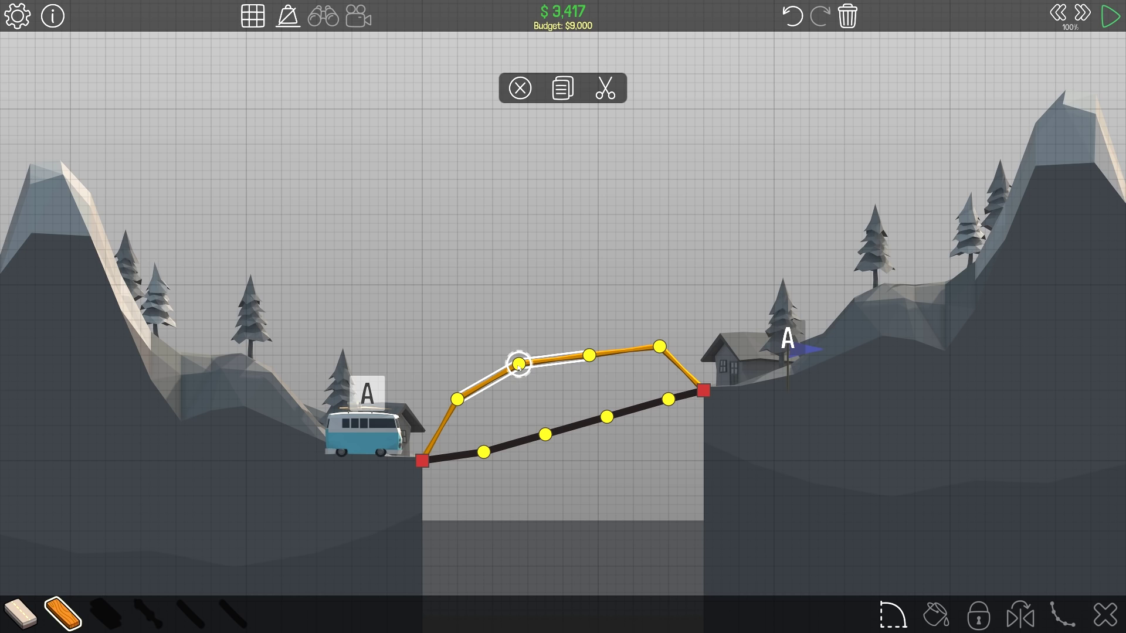
pyautogui.press('Delete')
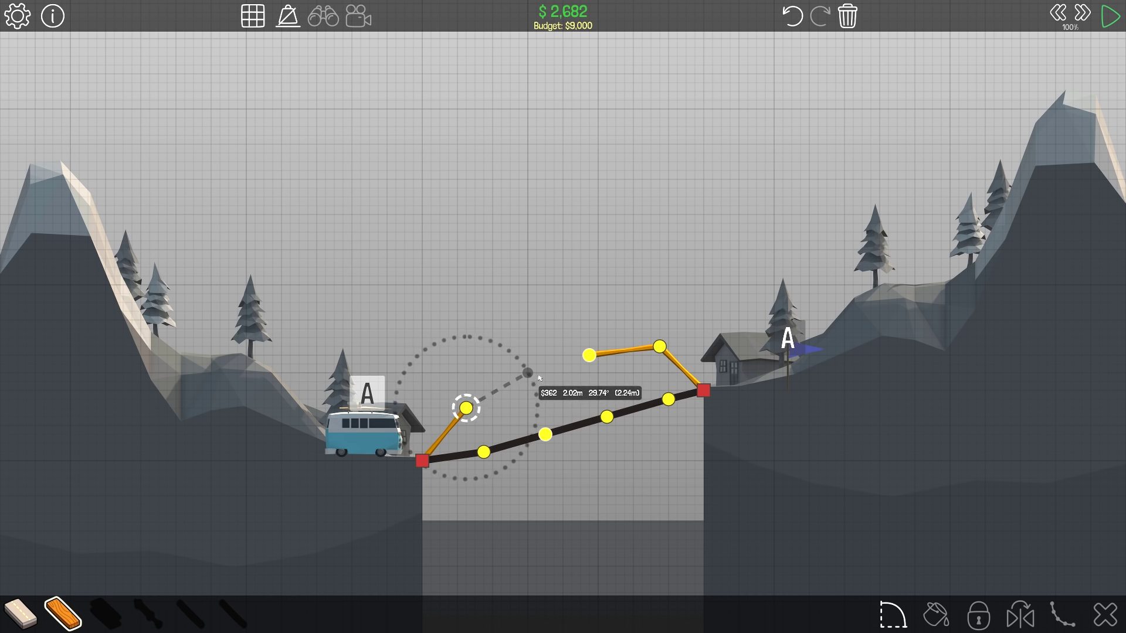
pyautogui.click(528, 382)
pyautogui.click(589, 356)
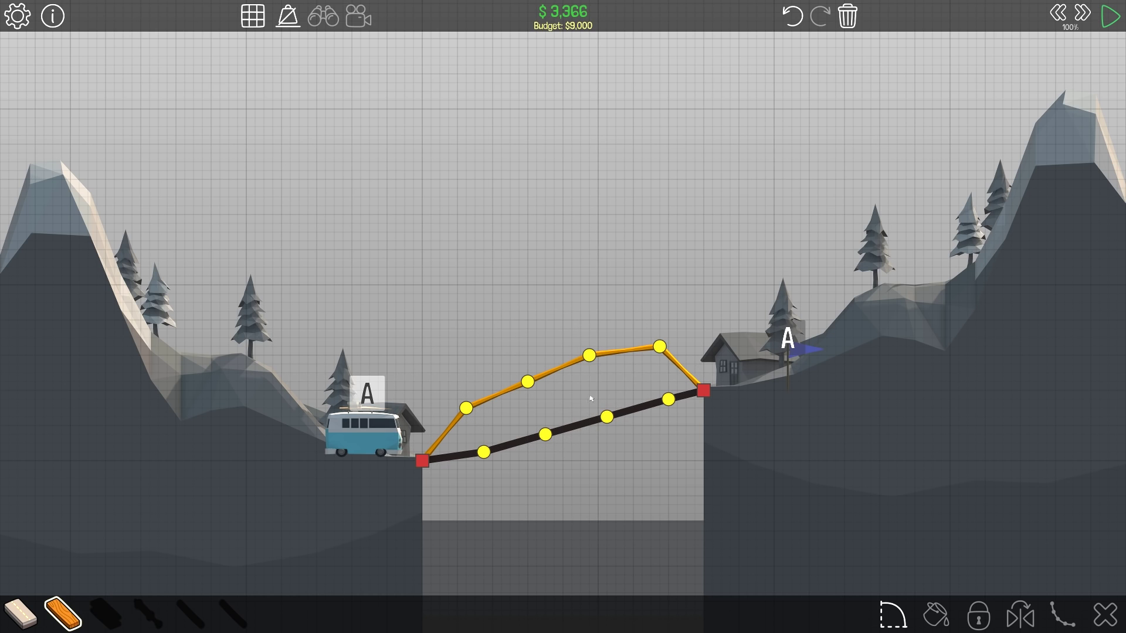
pyautogui.click(589, 356)
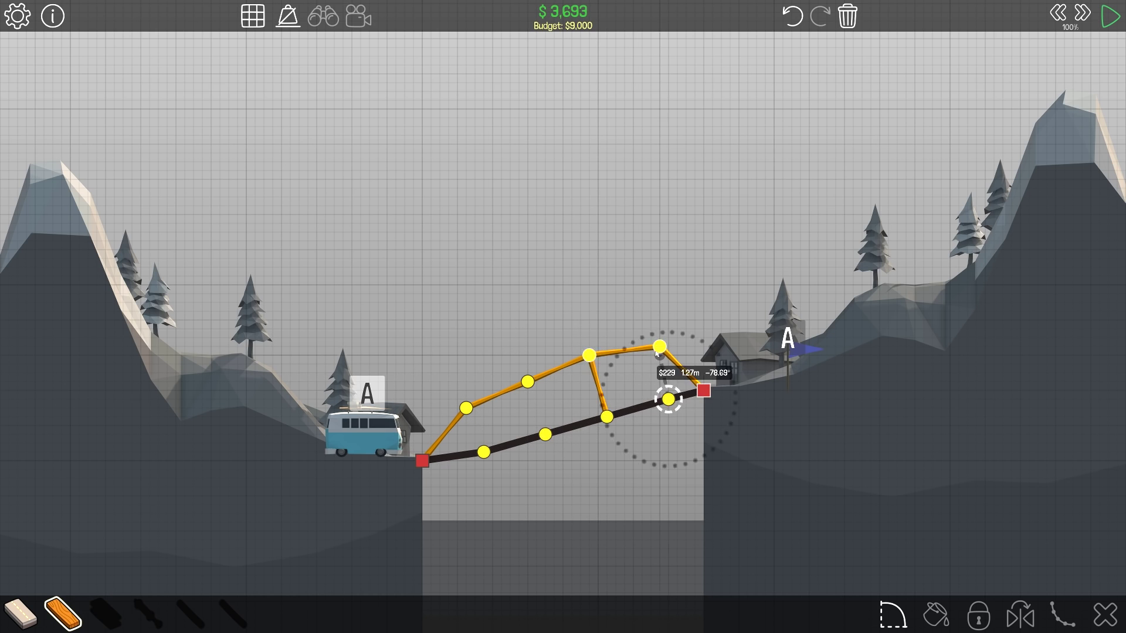
pyautogui.rightClick(633, 388)
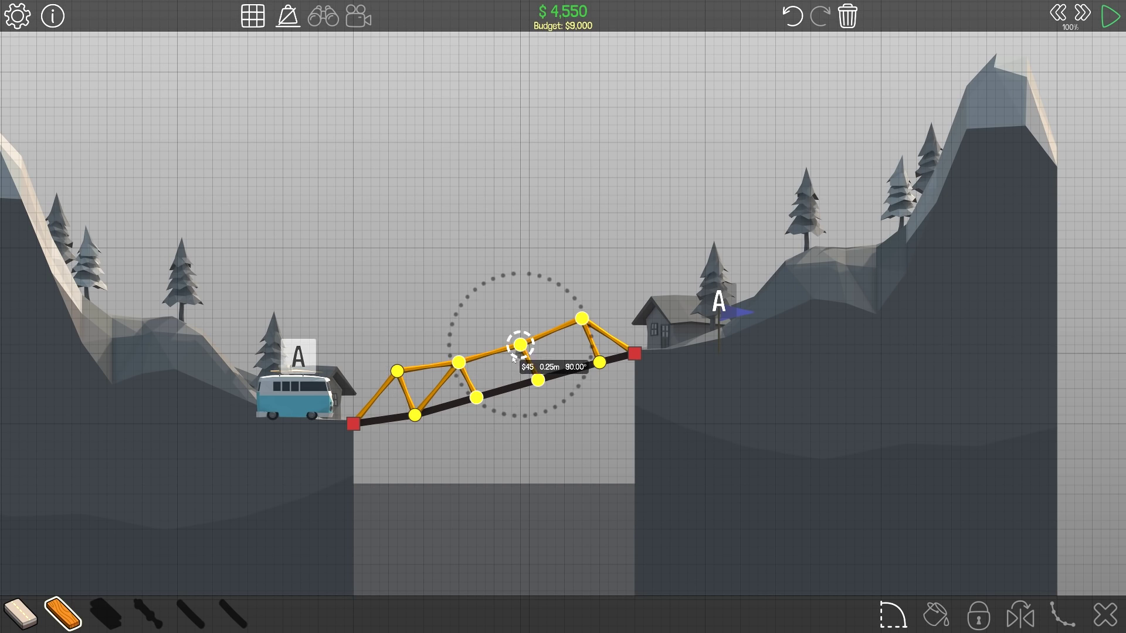
pyautogui.rightClick(569, 403)
# Raise the top right truss joint, add a diagonal brace, test, and advance to 1-5.
pyautogui.click(582, 319)
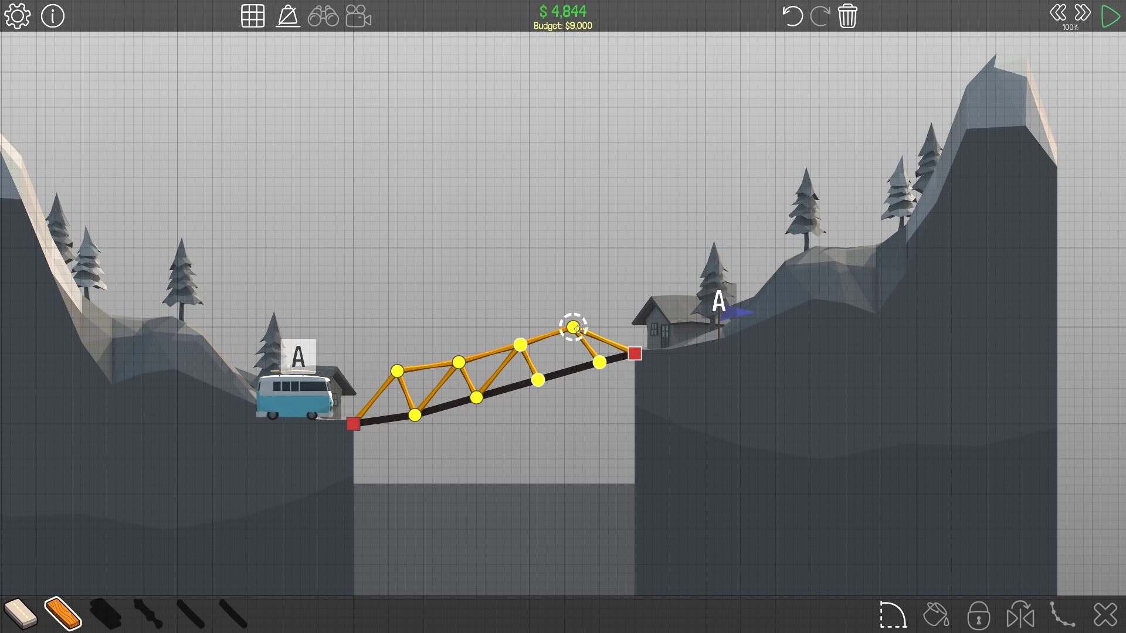
pyautogui.moveTo(574, 331); pyautogui.dragTo(581, 322)
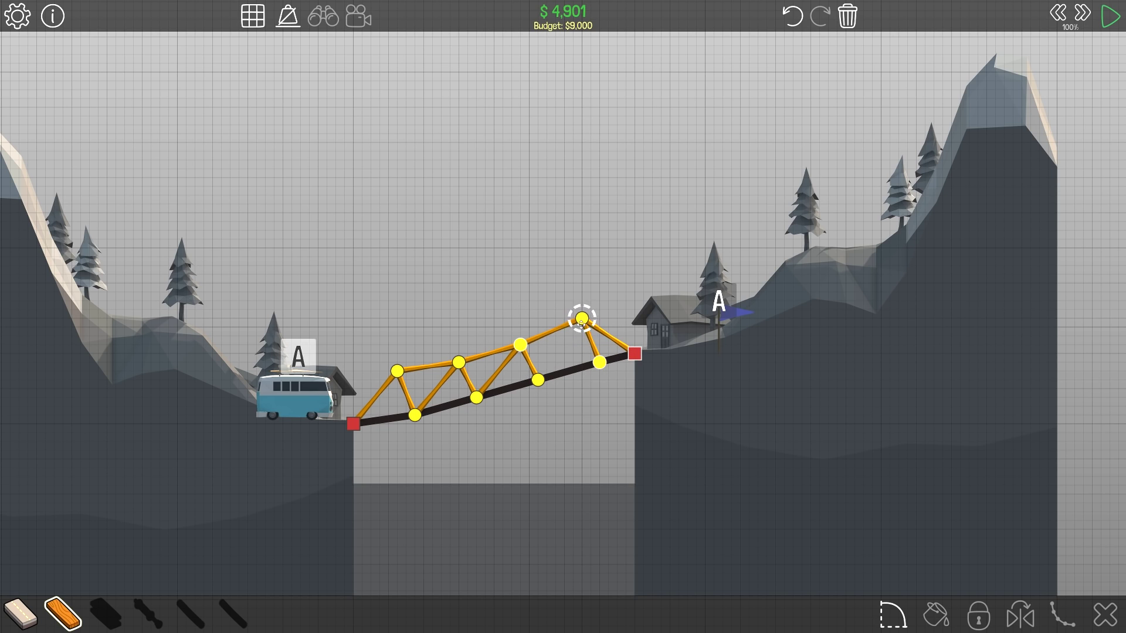
pyautogui.click(538, 381)
pyautogui.click(582, 328)
pyautogui.press('space')
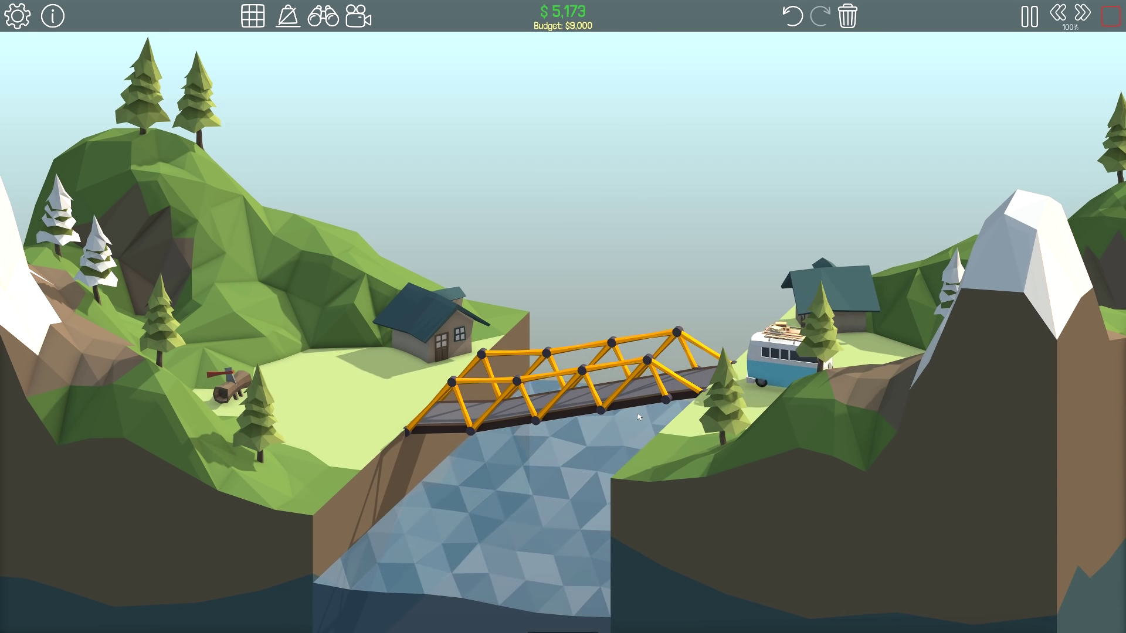
pyautogui.click(679, 284)
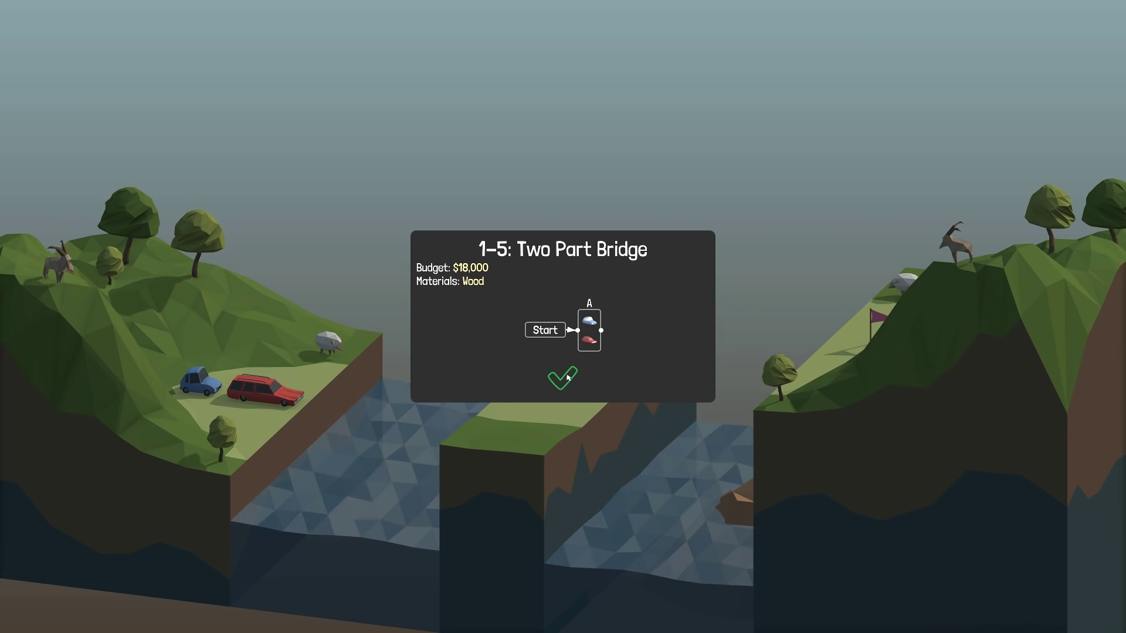
# Lay the first road span from the left anchor to the middle pillar and test it.
pyautogui.click(568, 377)
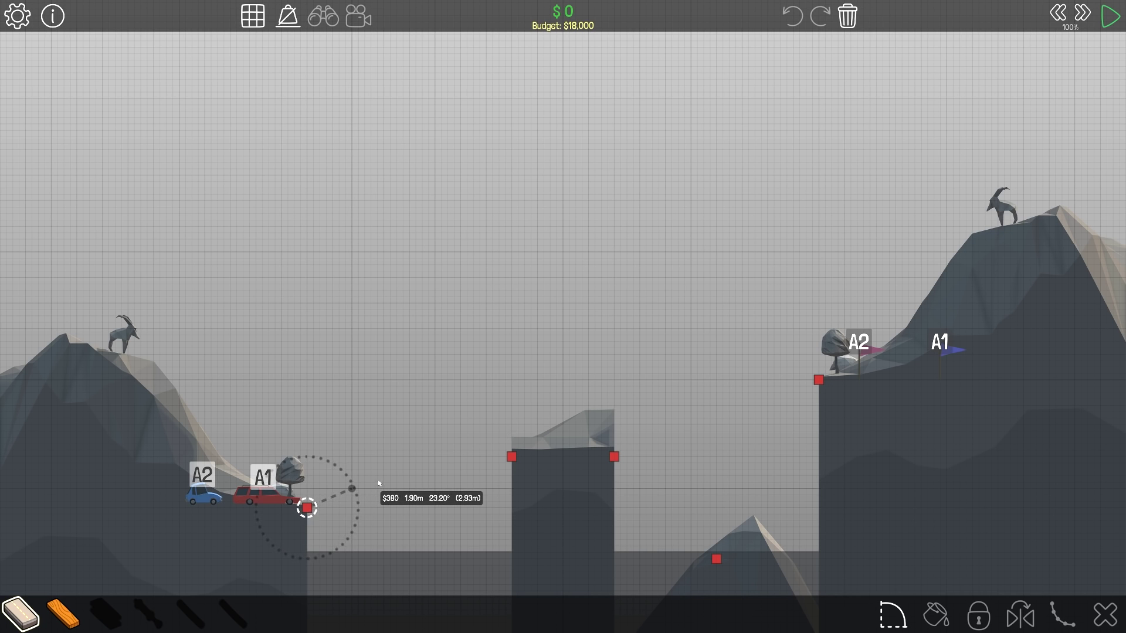
pyautogui.click(353, 489)
pyautogui.click(400, 466)
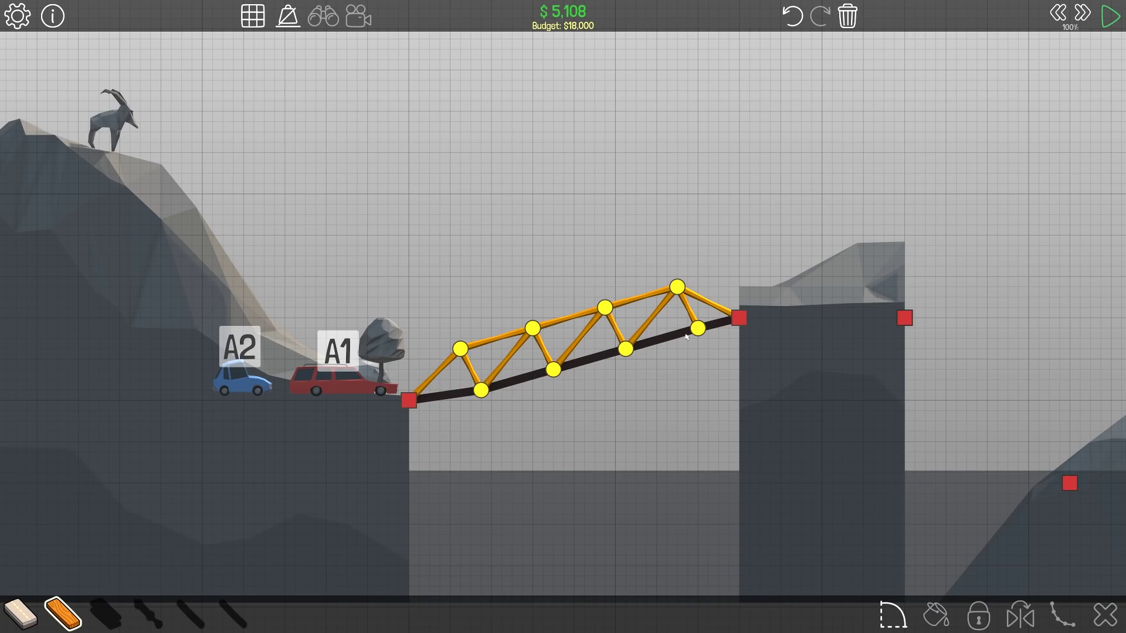
pyautogui.press('space')
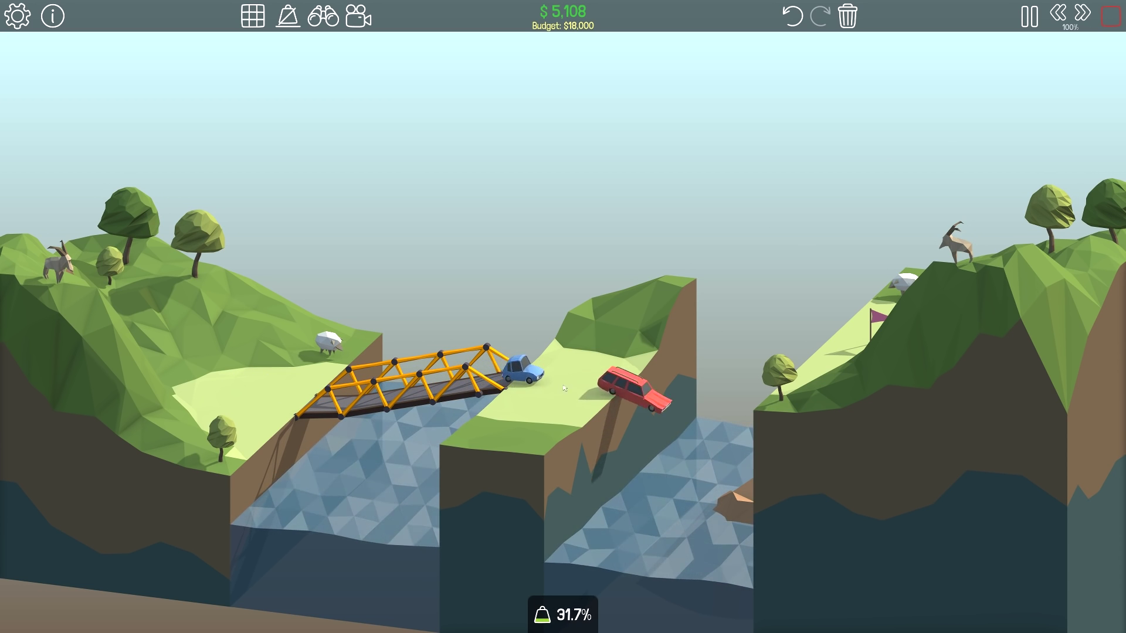
pyautogui.press('space')
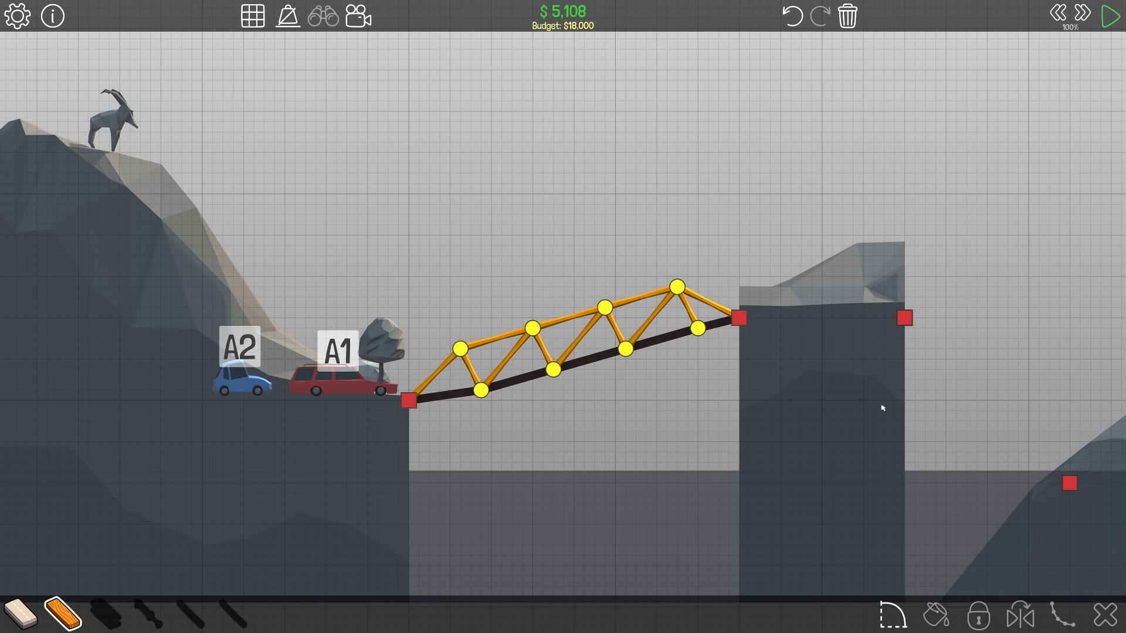
# Switch to road and lay it from the pillar's right anchor up to A2.
pyautogui.rightClick(880, 408)
pyautogui.moveTo(880, 407); pyautogui.dragTo(432, 440)
pyautogui.click(456, 355)
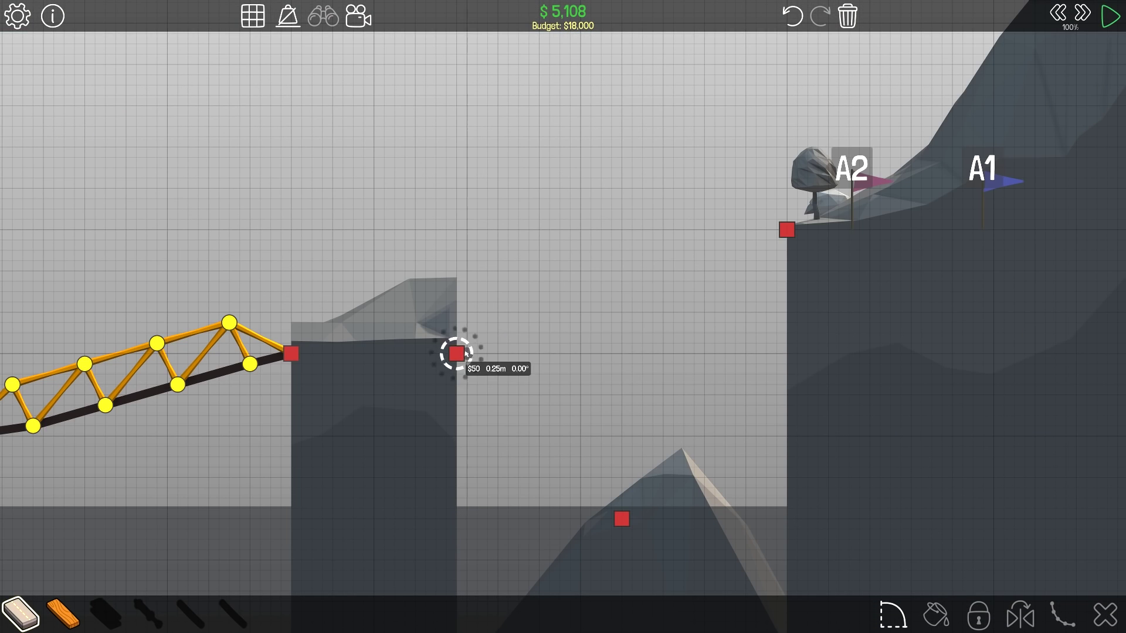
pyautogui.click(580, 308)
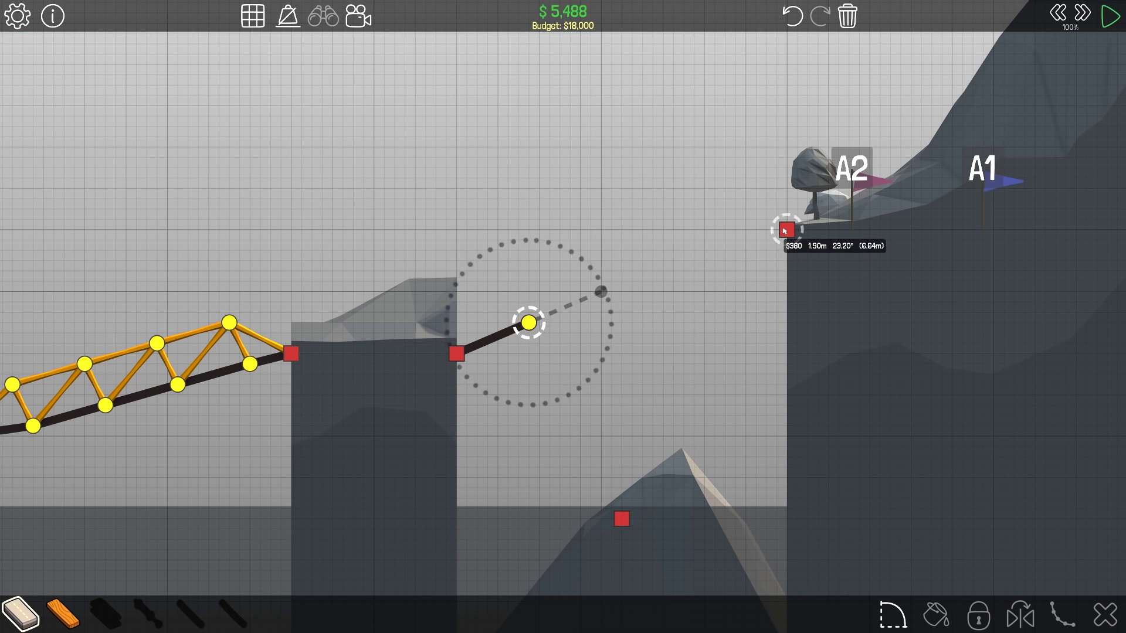
pyautogui.click(785, 231)
pyautogui.click(785, 231)
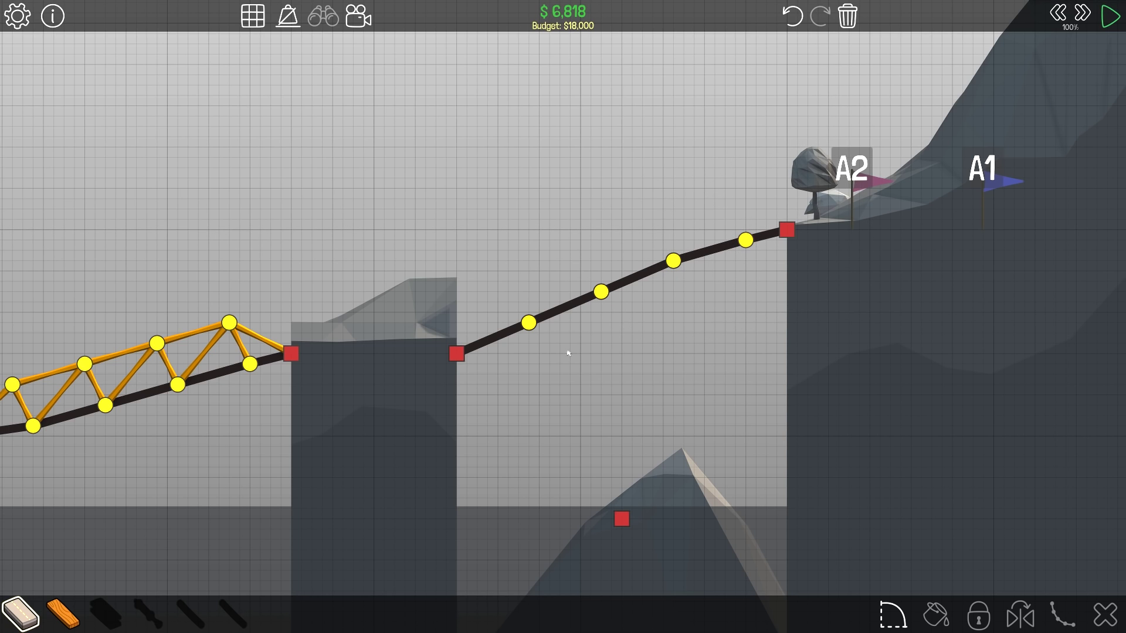
# Add wooden diagonal braces above the second road span to form a truss.
pyautogui.click(456, 354)
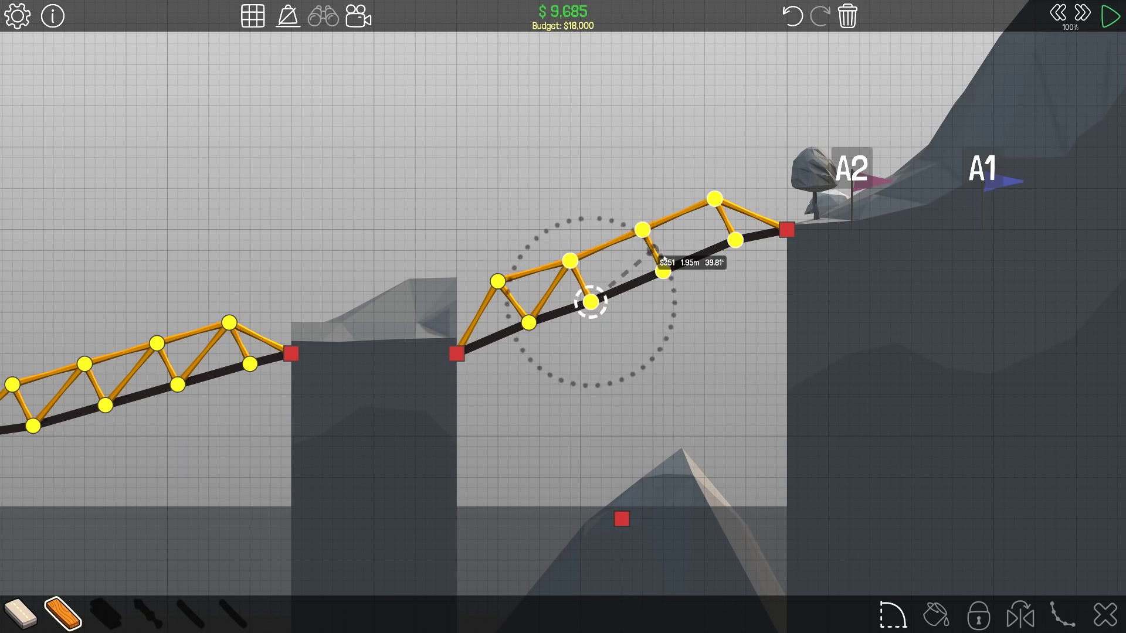
pyautogui.rightClick(656, 255)
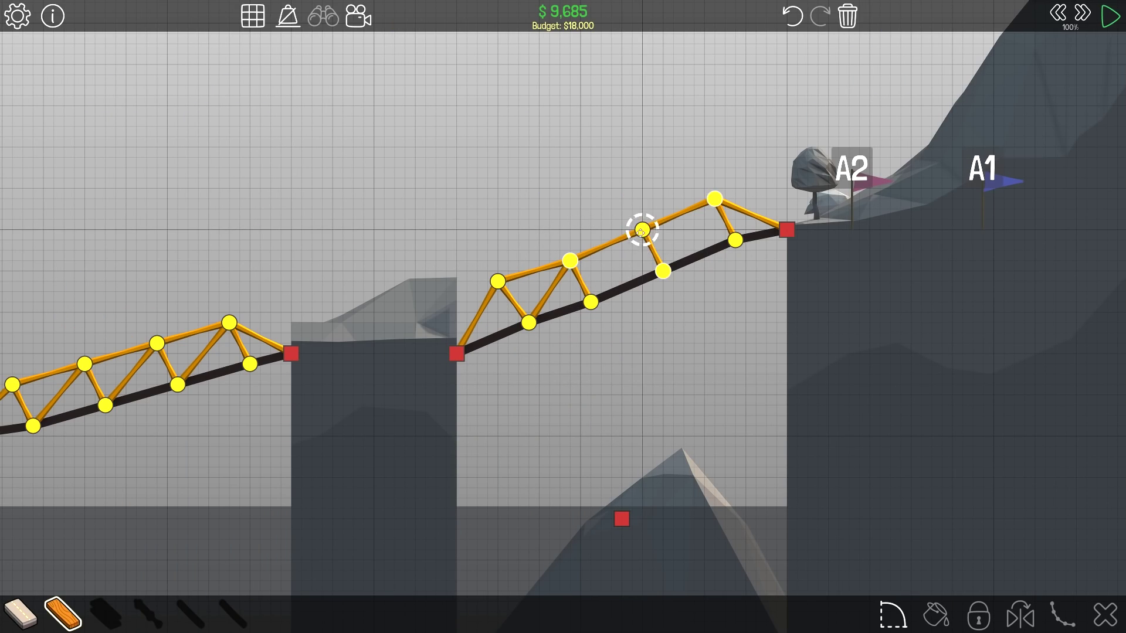
pyautogui.click(663, 272)
pyautogui.click(591, 302)
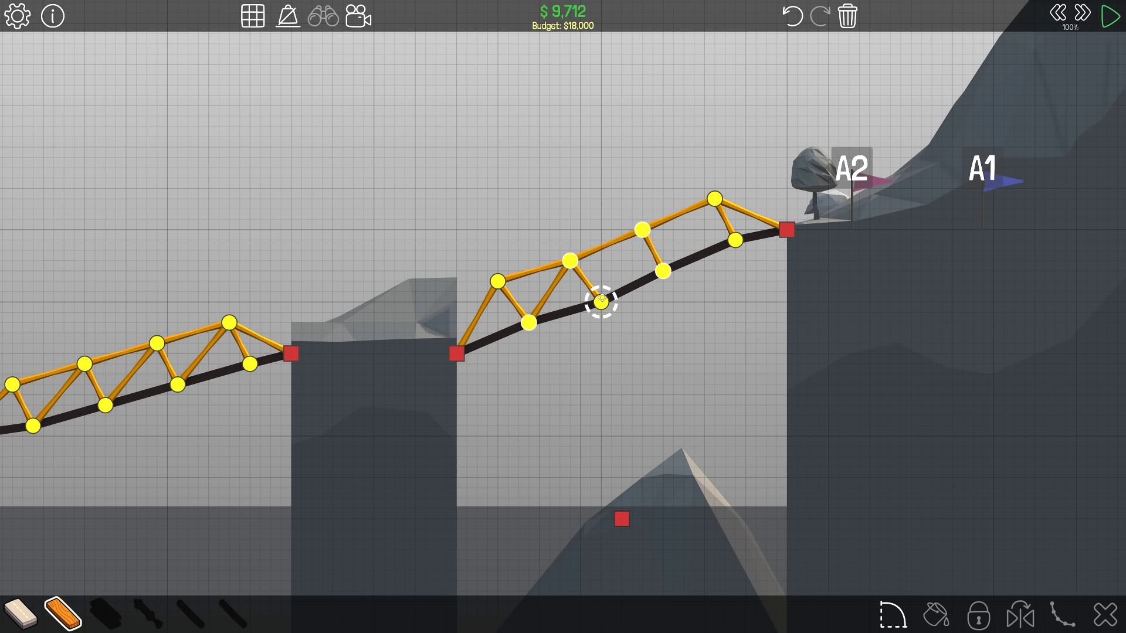
pyautogui.moveTo(601, 298); pyautogui.dragTo(643, 231)
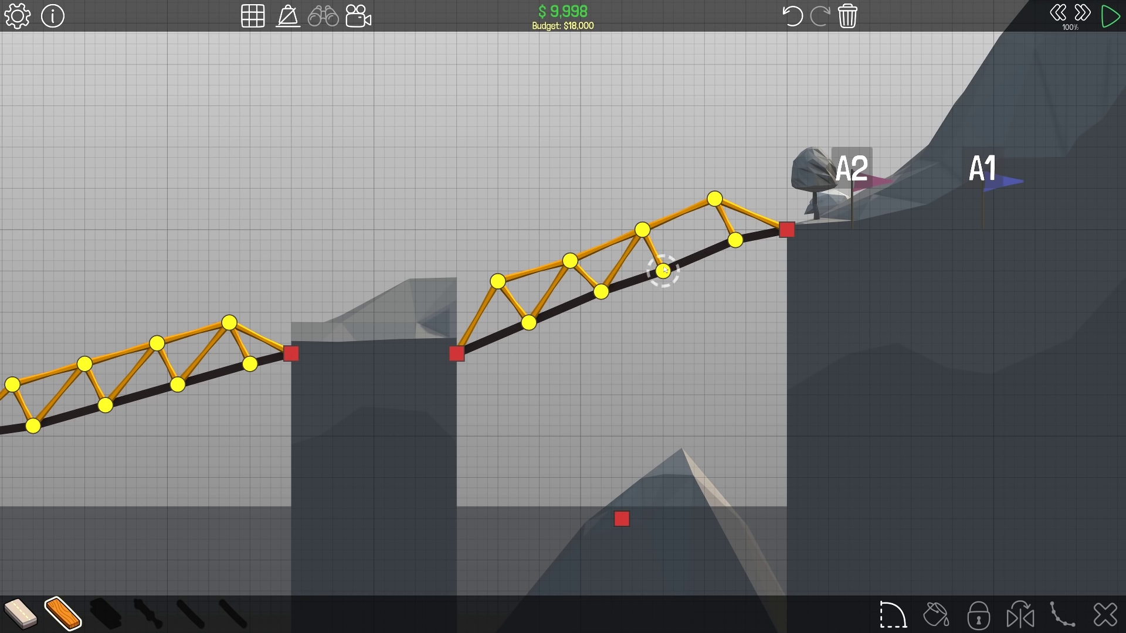
pyautogui.moveTo(663, 271); pyautogui.dragTo(715, 199)
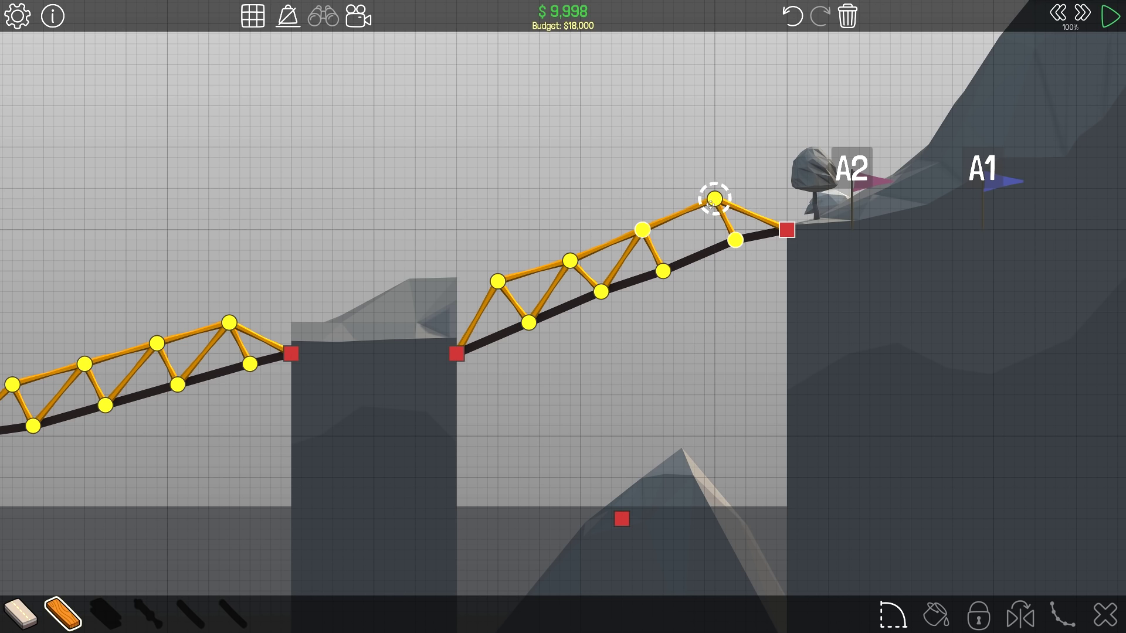
pyautogui.moveTo(664, 270); pyautogui.dragTo(714, 199)
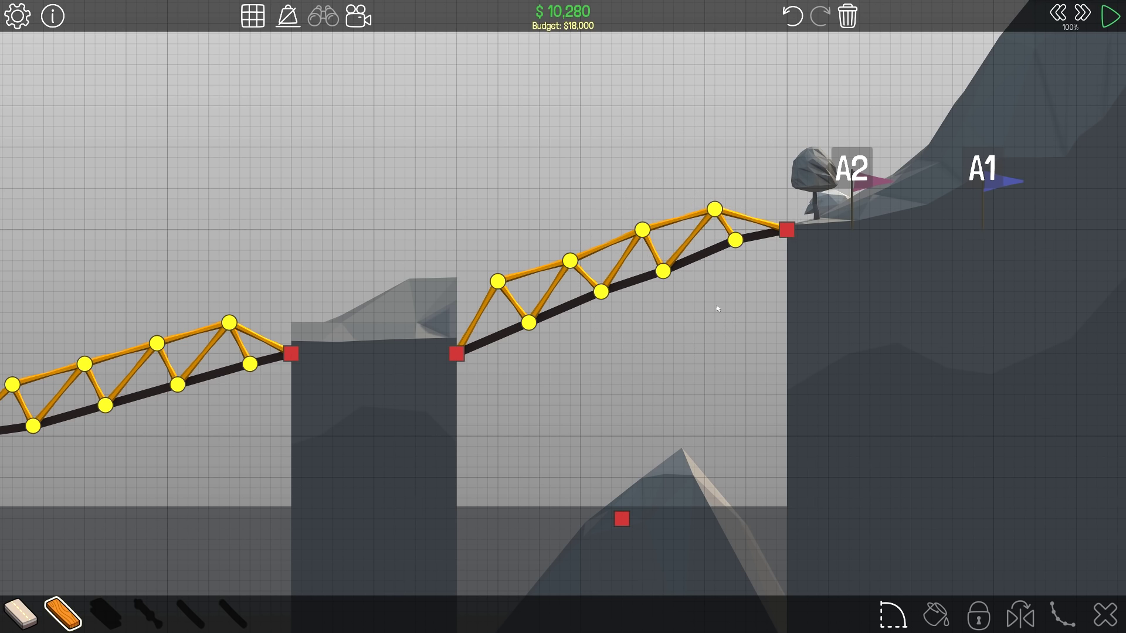
pyautogui.scroll(-1, 719, 314)
# Run the simulation so both cars cross the two truss spans to the flag.
pyautogui.press('space')
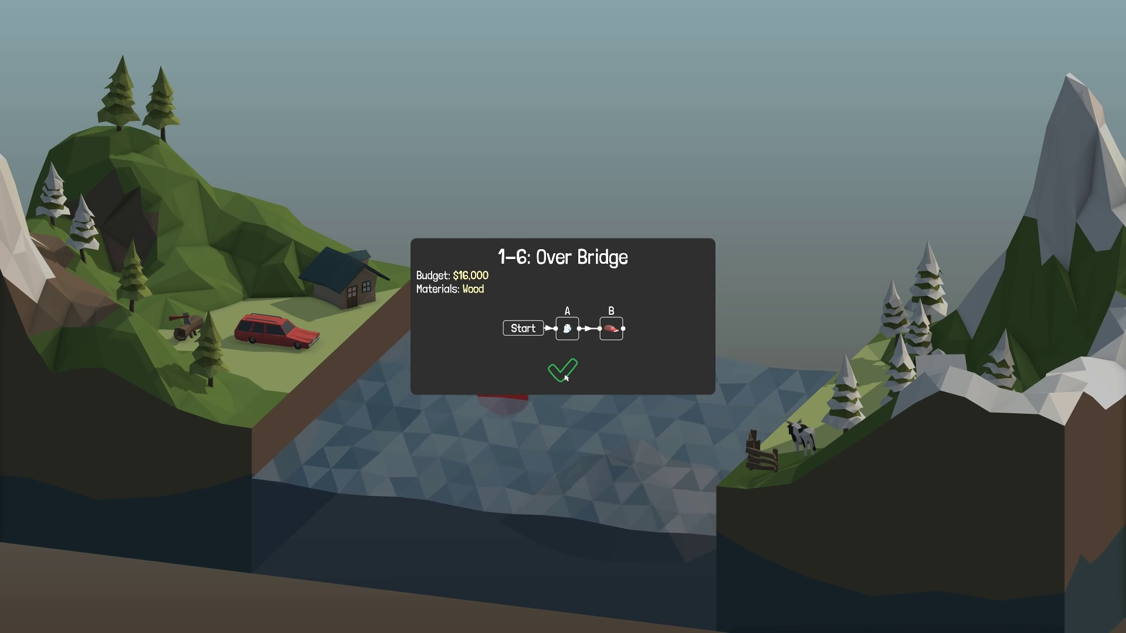
# Add a support toward the central rock, delete stray members, and shift a road joint left.
pyautogui.click(565, 376)
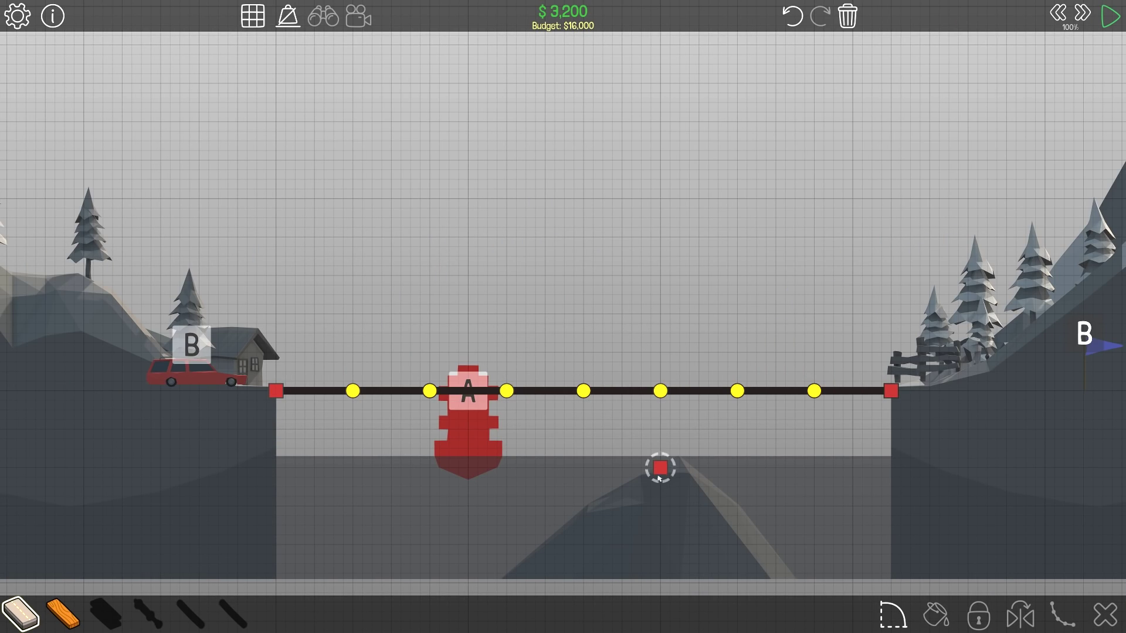
pyautogui.click(661, 391)
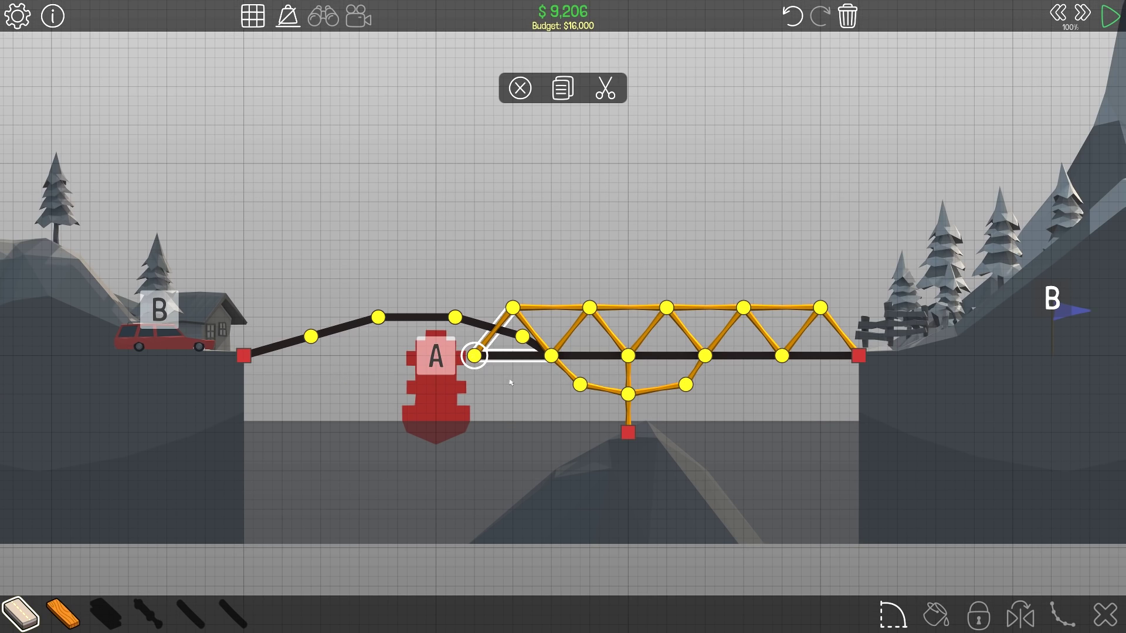
pyautogui.press('Delete')
pyautogui.moveTo(523, 337); pyautogui.dragTo(503, 335)
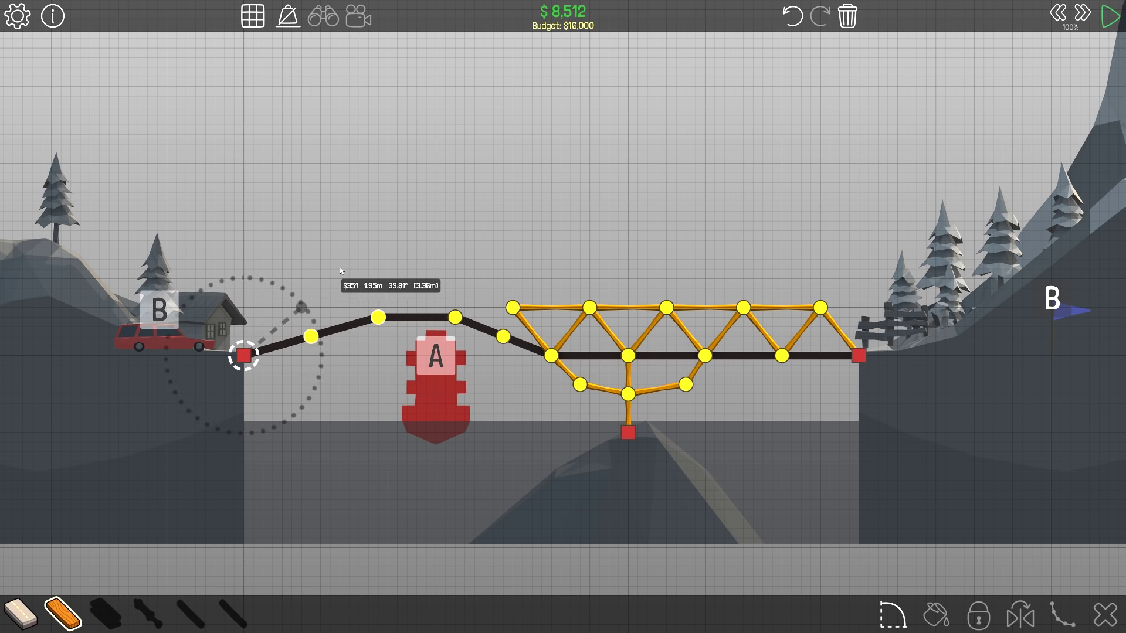
# Draw an upper wooden arch from the left anchor over the boat.
pyautogui.click(291, 298)
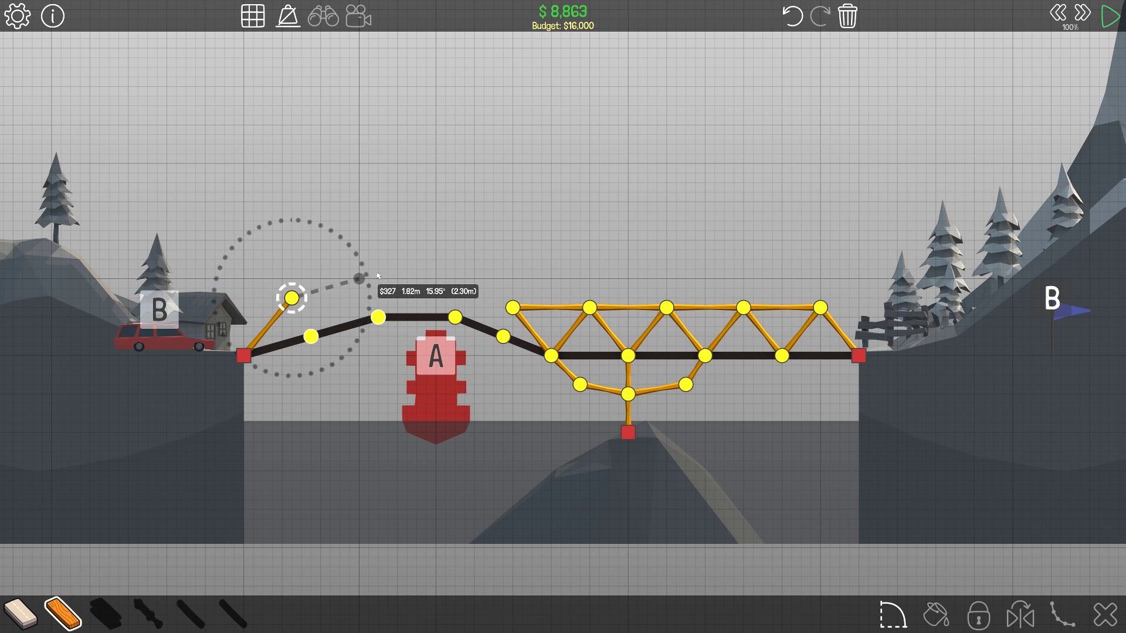
pyautogui.click(358, 280)
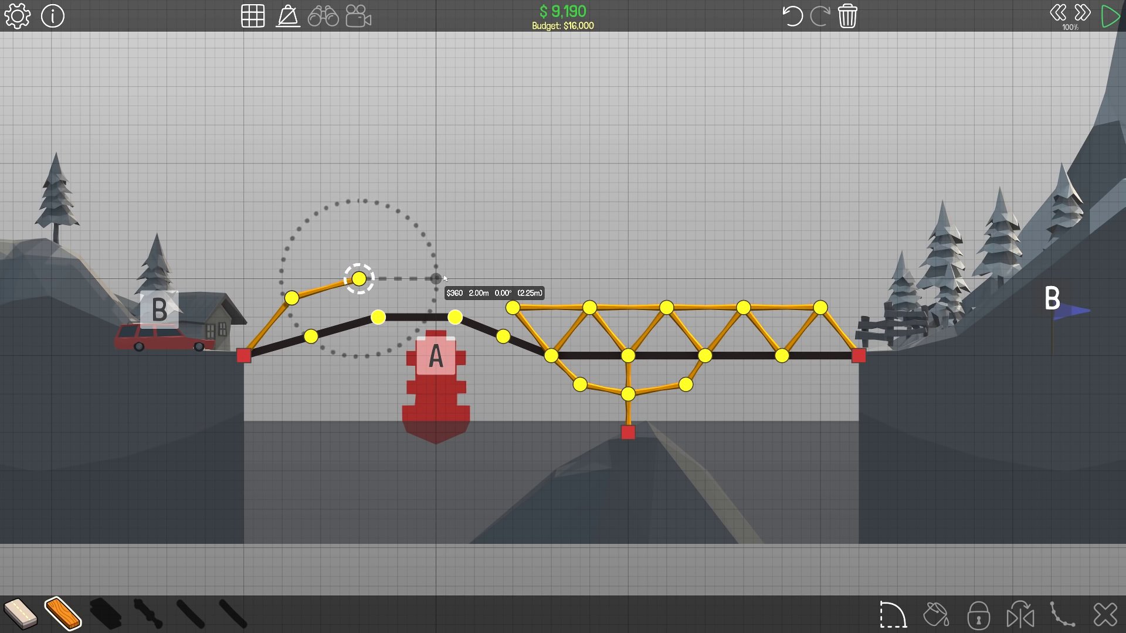
pyautogui.click(436, 279)
pyautogui.rightClick(509, 291)
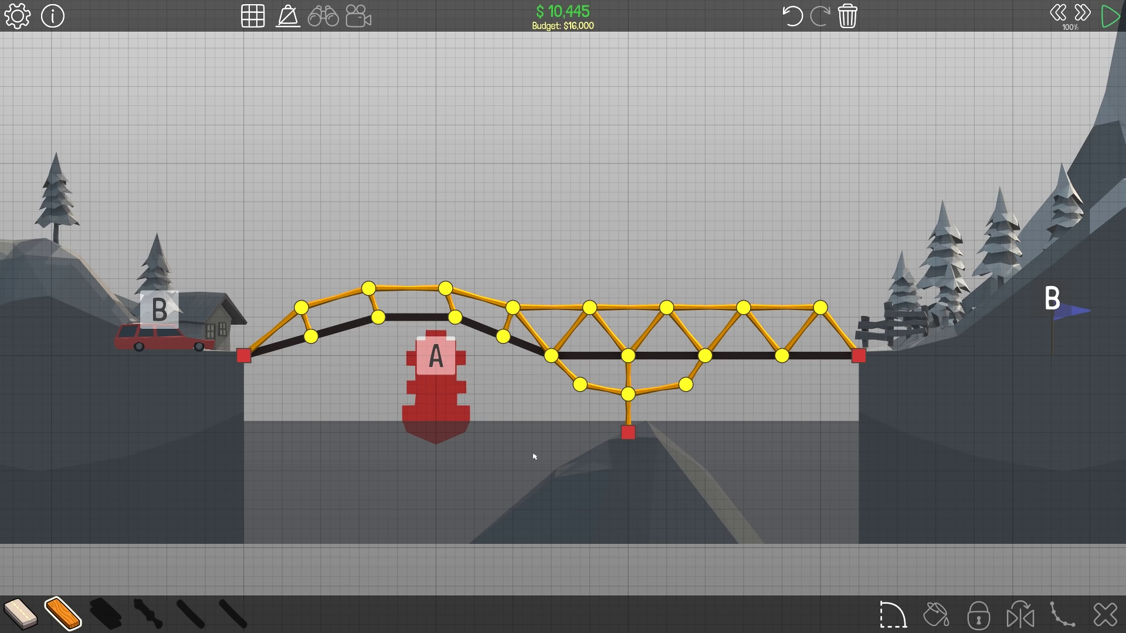
# Add two bracing beams across the left arch, retest, and dismiss the Level Failed result.
pyautogui.press('space')
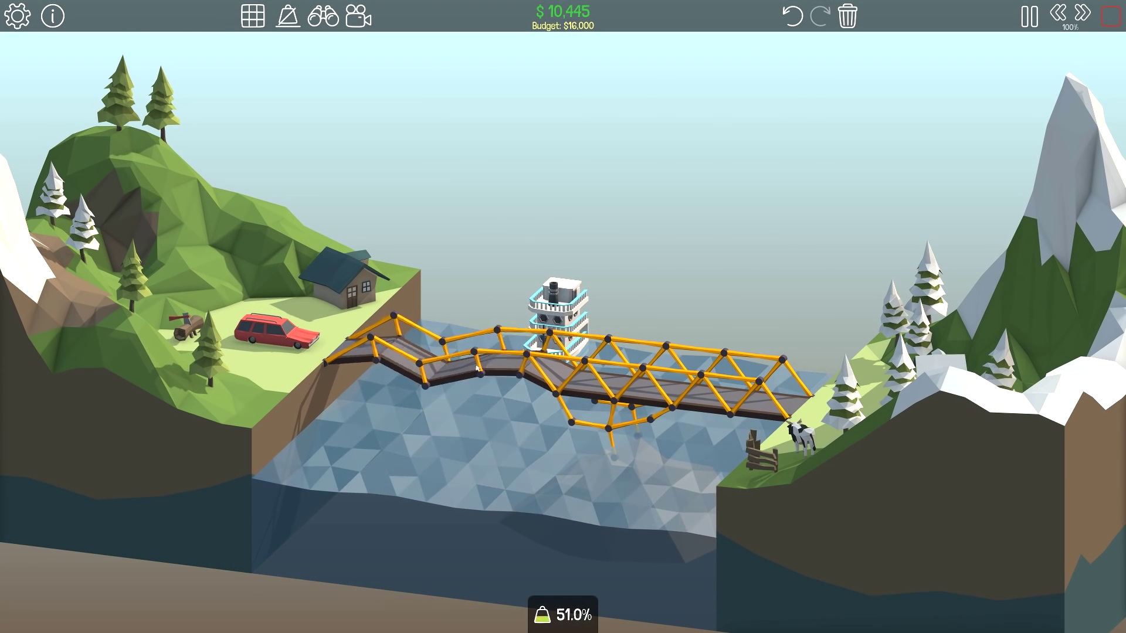
pyautogui.press('space')
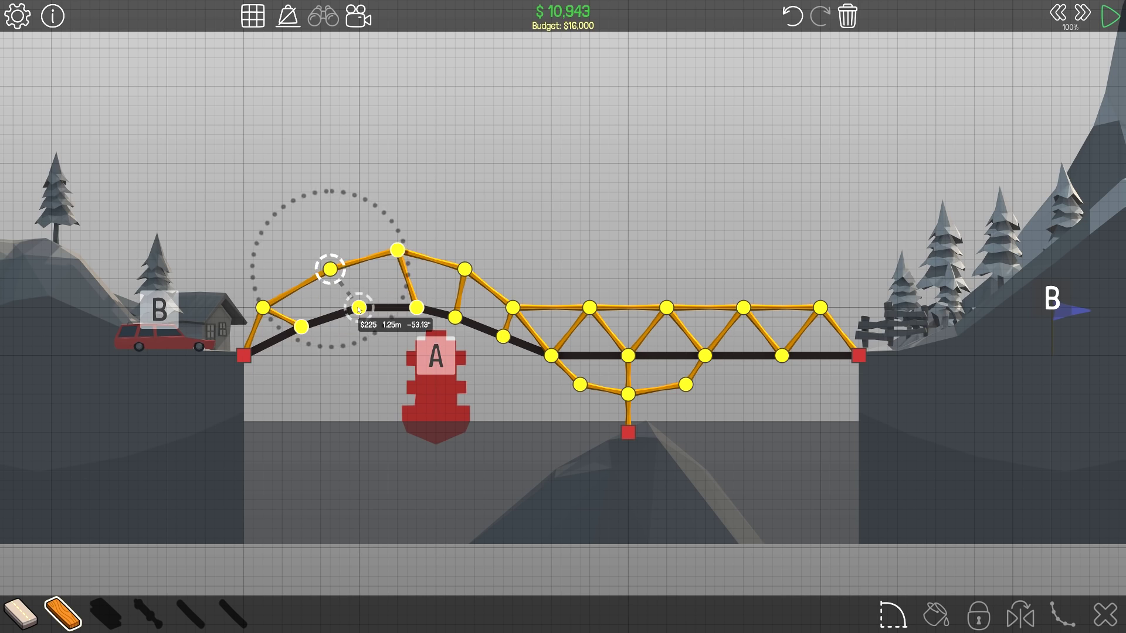
pyautogui.moveTo(370, 288); pyautogui.dragTo(398, 251)
pyautogui.moveTo(301, 326)
pyautogui.mouseDown()
pyautogui.moveTo(331, 269)
pyautogui.moveTo(358, 308)
pyautogui.moveTo(398, 252)
pyautogui.moveTo(417, 308)
pyautogui.moveTo(465, 269)
pyautogui.moveTo(455, 317)
pyautogui.moveTo(513, 307)
pyautogui.mouseUp()
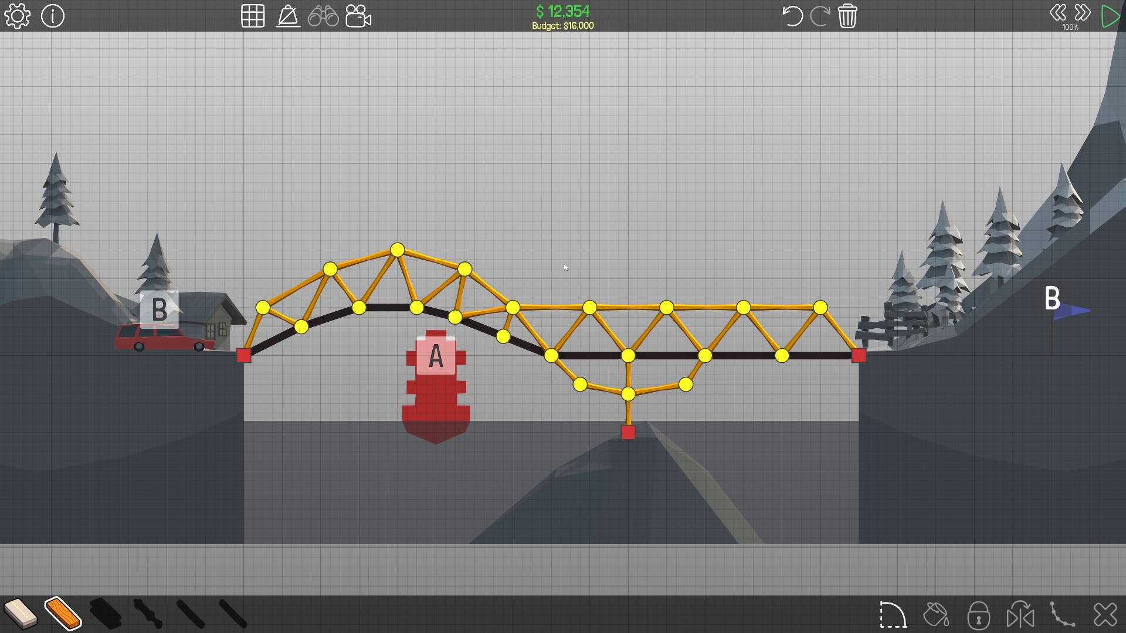
pyautogui.press('space')
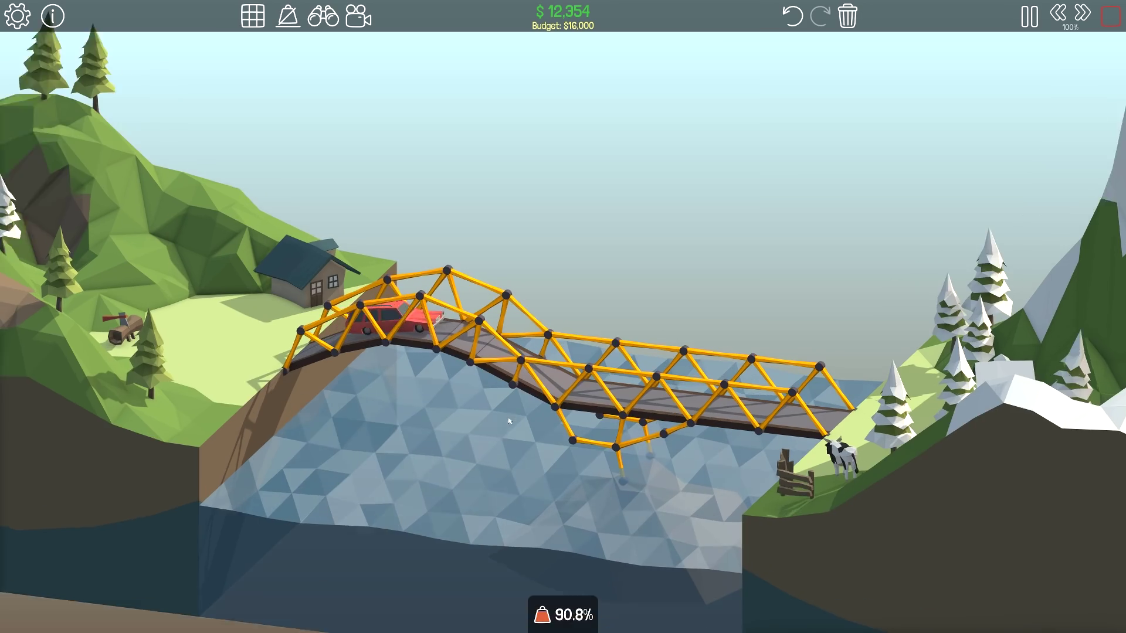
pyautogui.scroll(4, 634, 429)
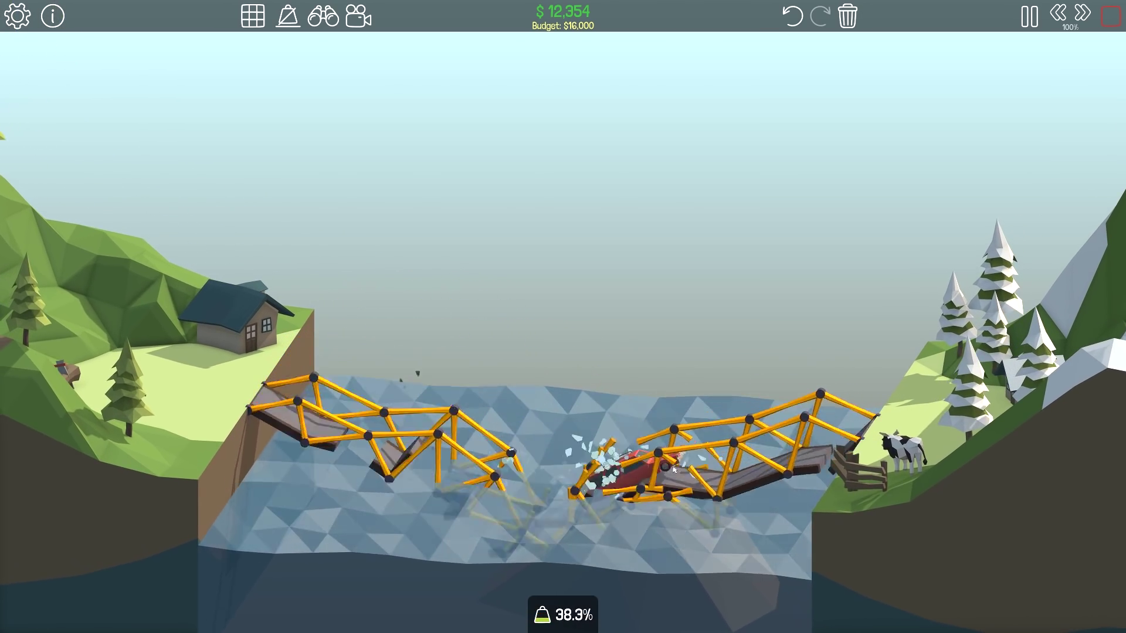
pyautogui.click(638, 329)
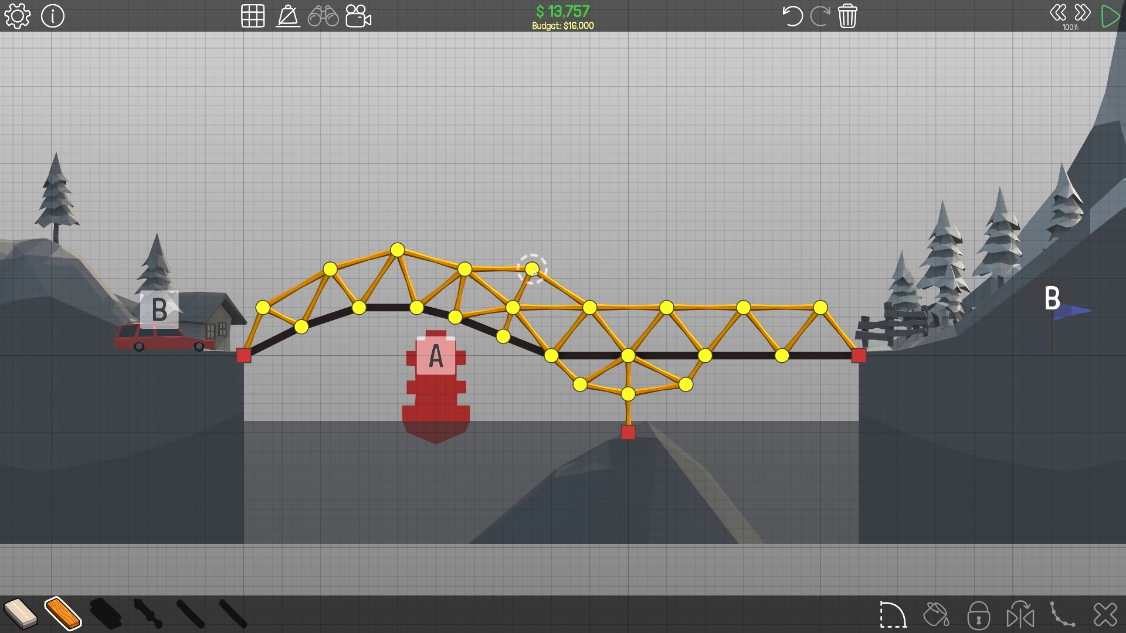
# Run the test so the car crosses Over Bridge at $13,757, then continue to 1-7 Simple Jump.
pyautogui.press('space')
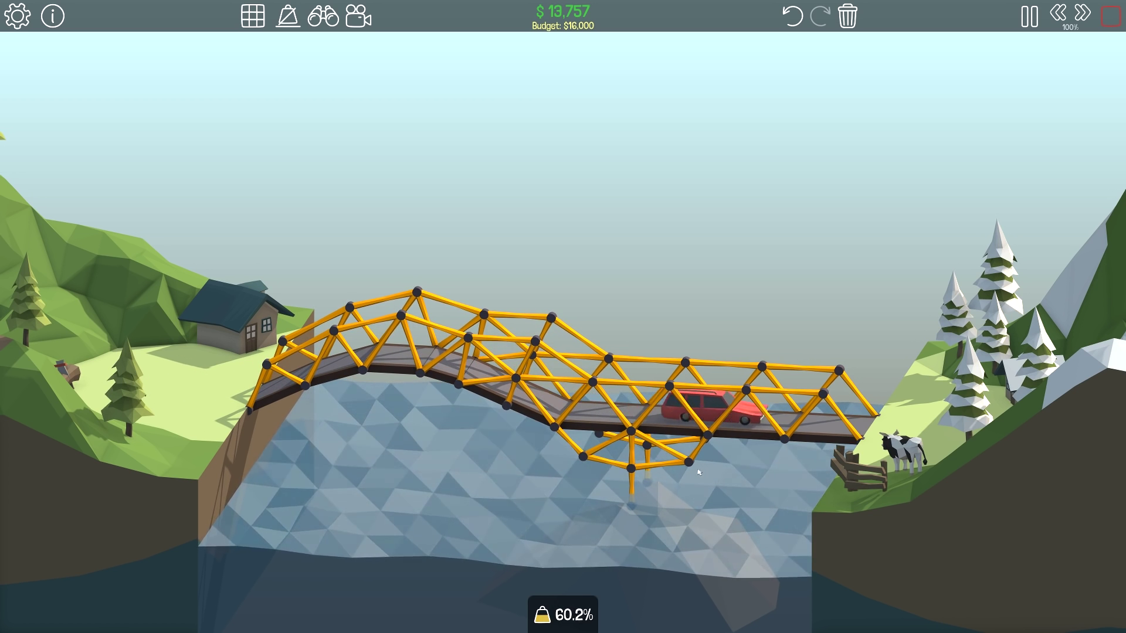
pyautogui.moveTo(741, 437); pyautogui.dragTo(1008, 458)
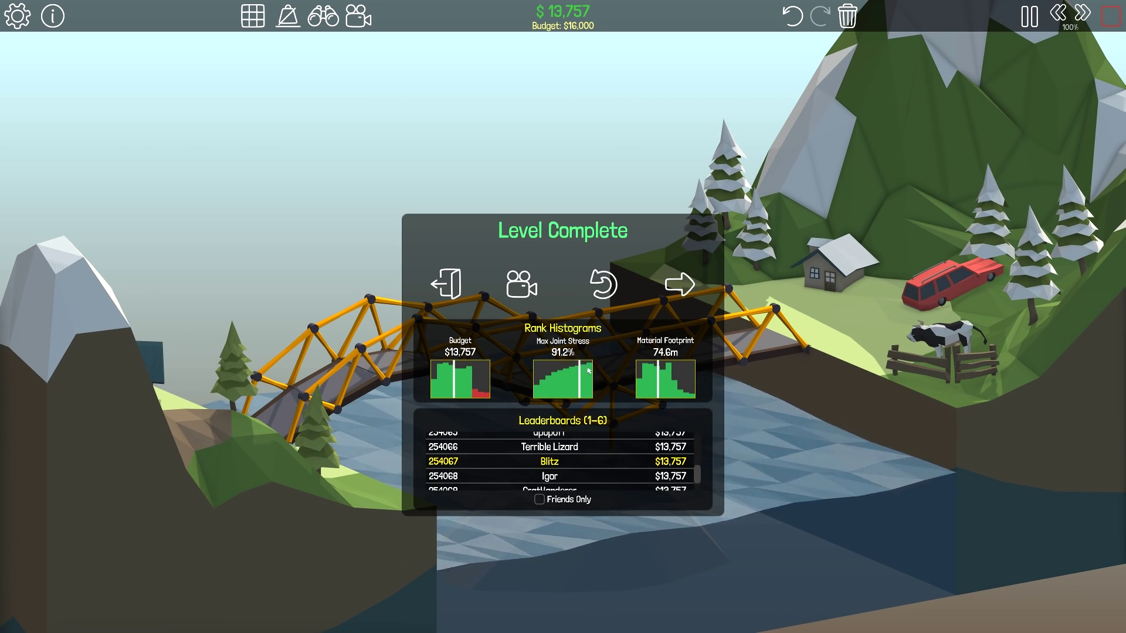
pyautogui.click(679, 284)
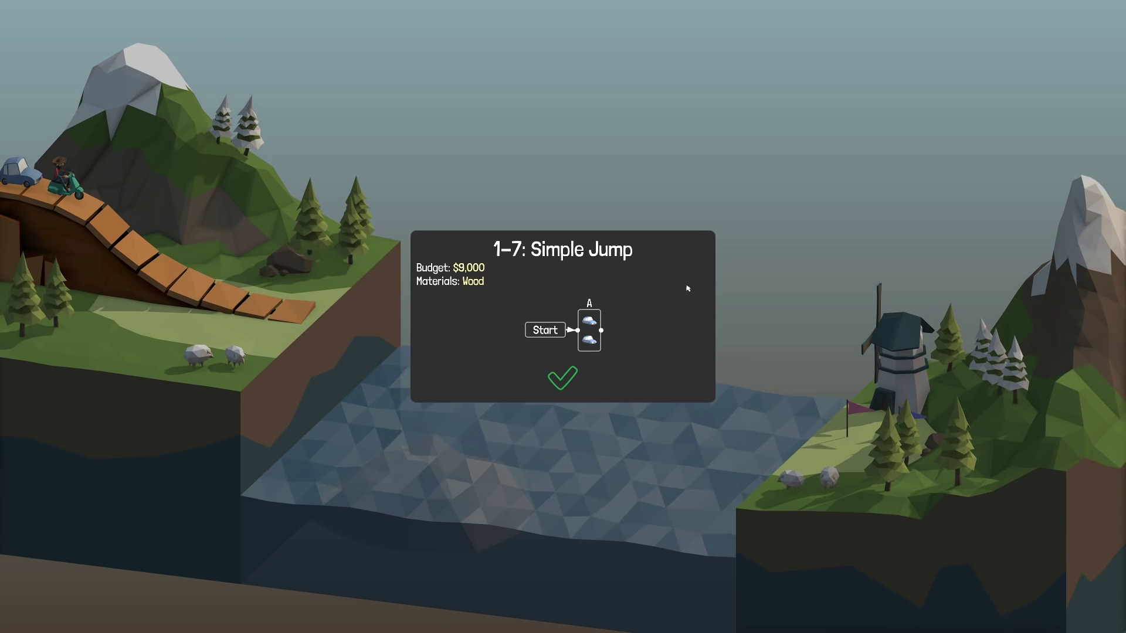
# Build a wood-braced launch ramp from the left cliff onto the middle rock ($6,410) and test it.
pyautogui.click(571, 384)
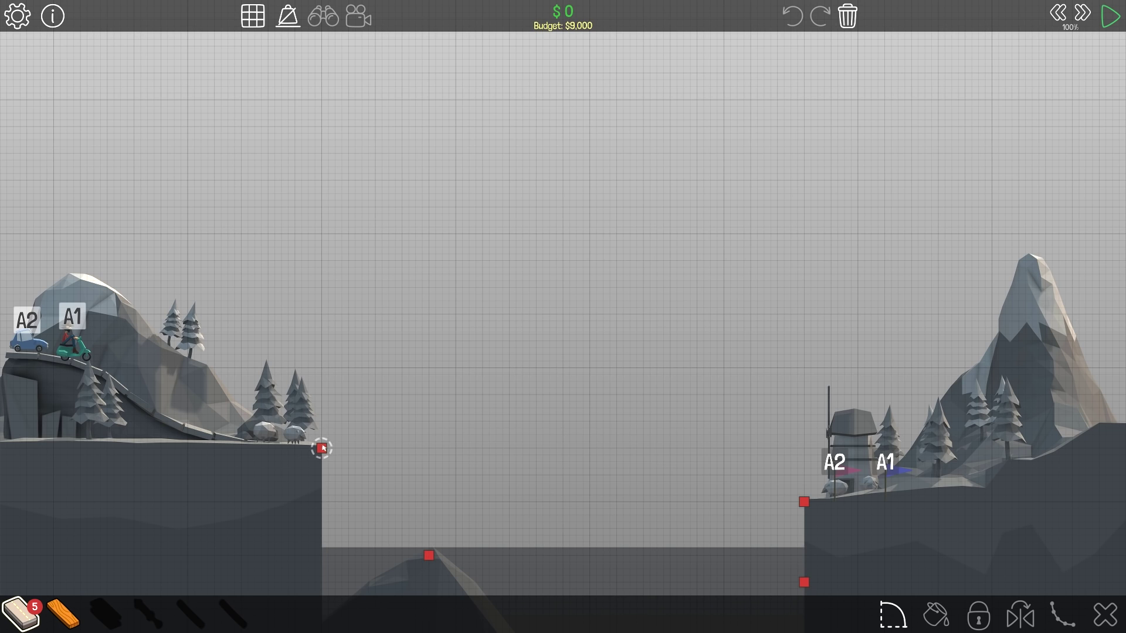
pyautogui.click(371, 428)
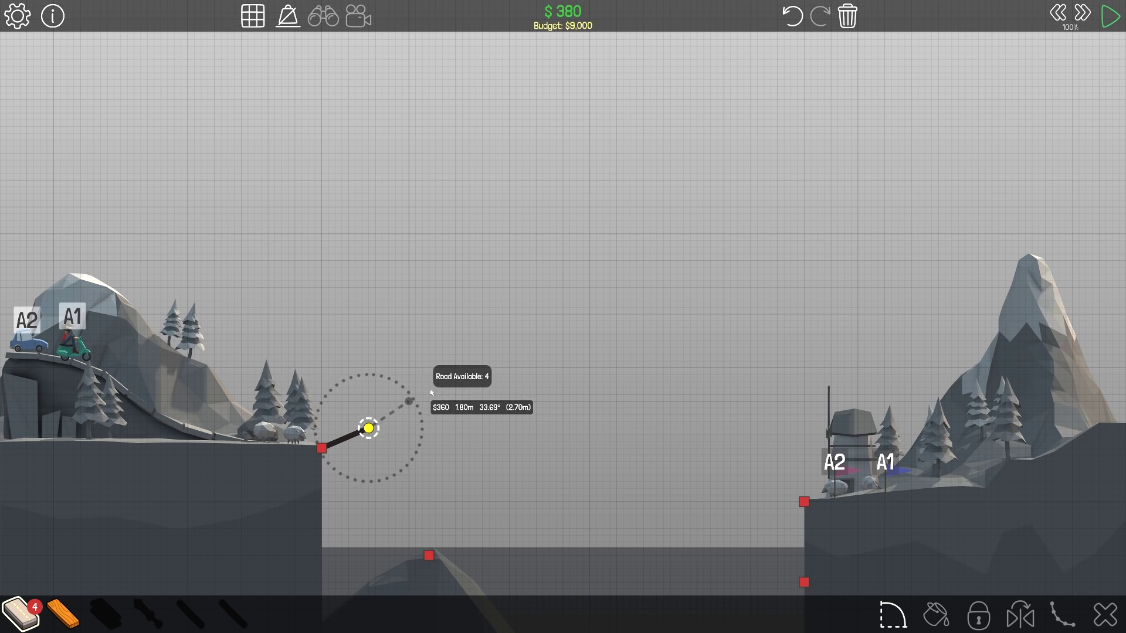
pyautogui.click(409, 401)
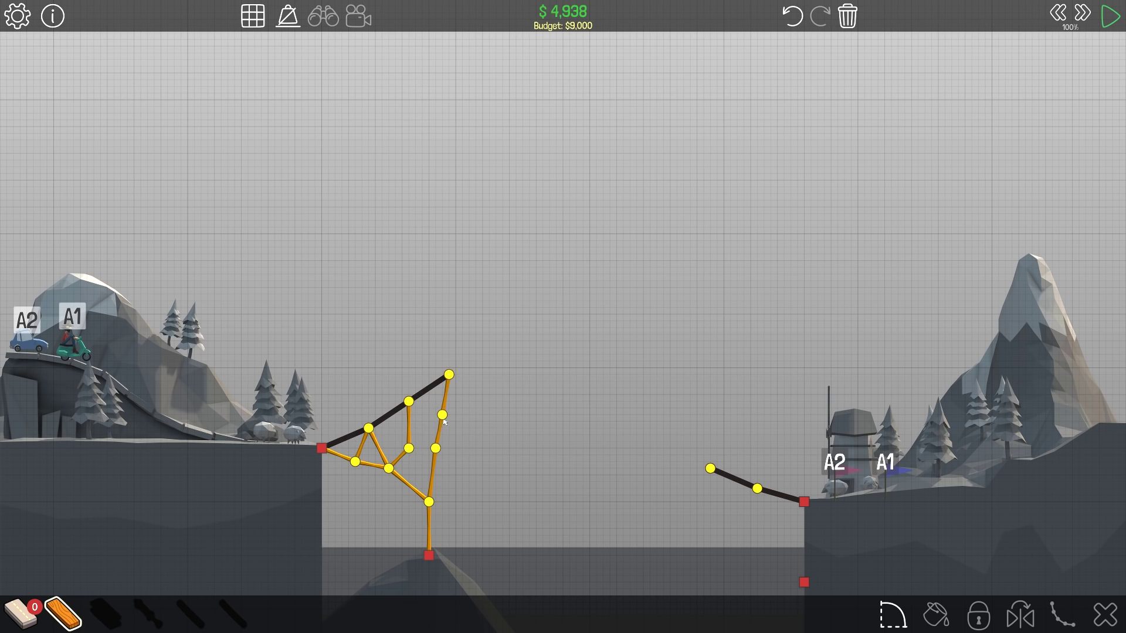
pyautogui.click(442, 415)
pyautogui.click(408, 401)
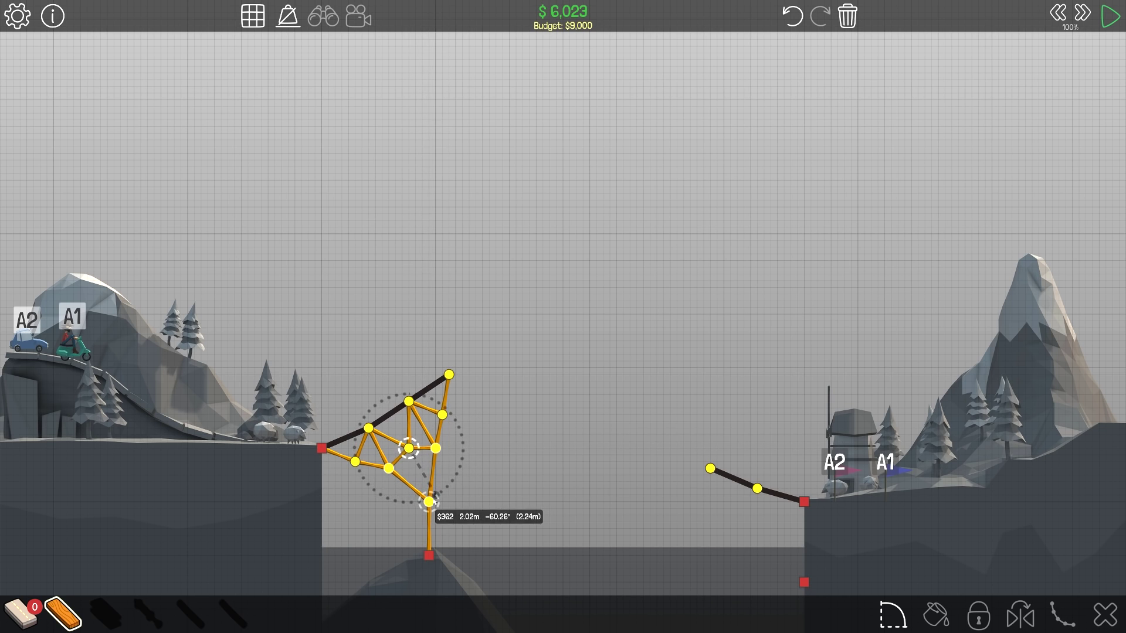
pyautogui.rightClick(457, 499)
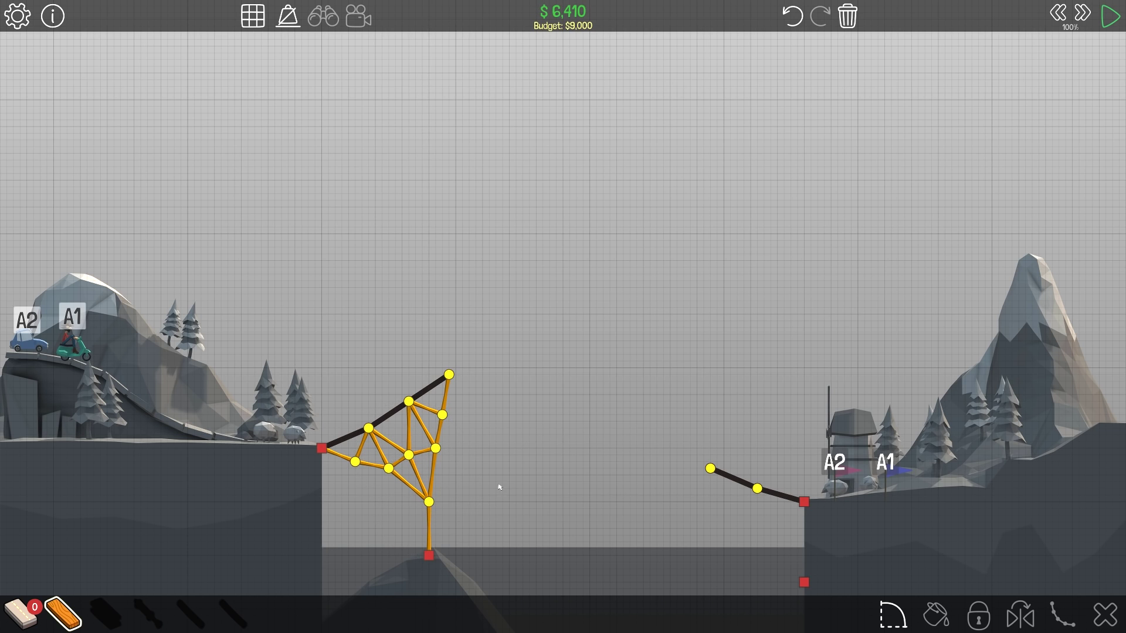
pyautogui.press('space')
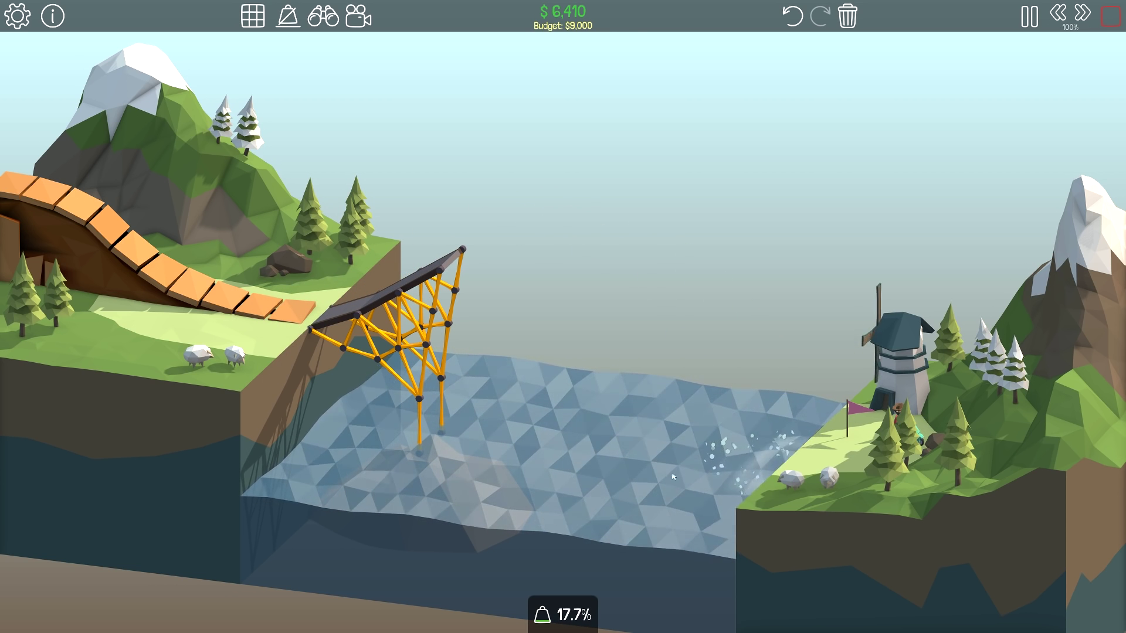
# Prop the right road on wood supports from the lower right anchor ($8,240) and retest.
pyautogui.press('space')
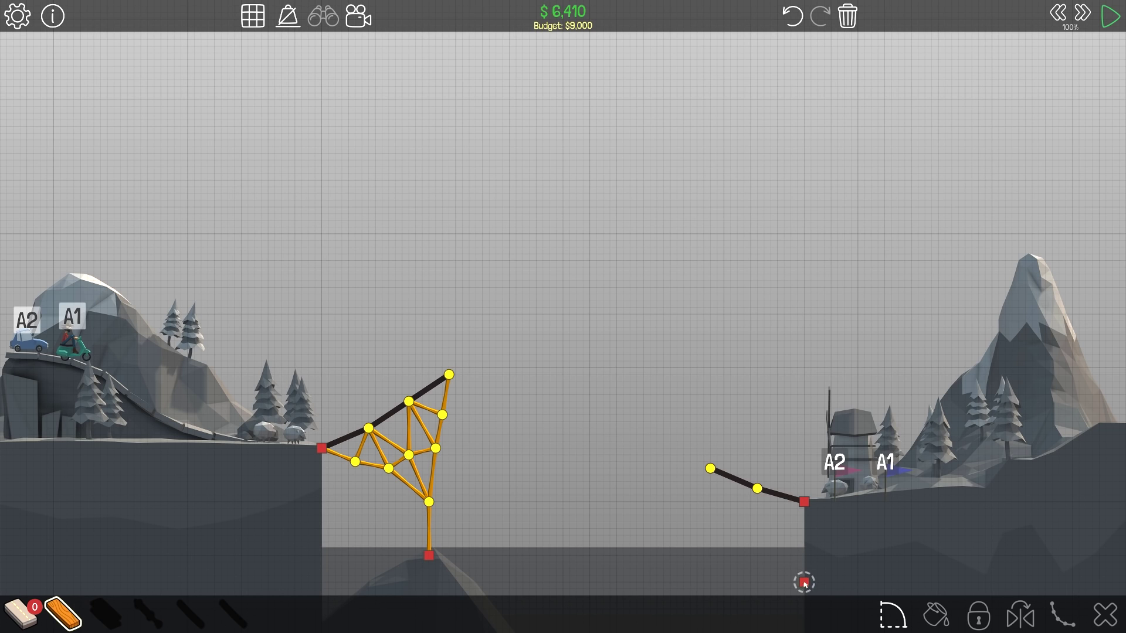
pyautogui.click(777, 535)
pyautogui.click(756, 489)
pyautogui.click(737, 509)
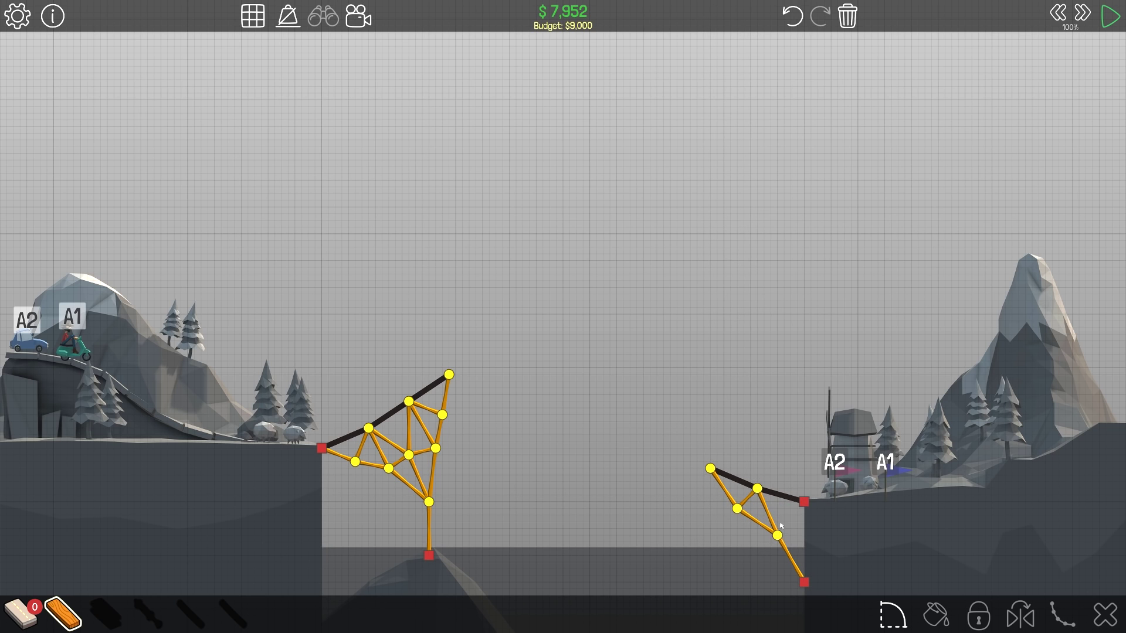
pyautogui.click(805, 501)
pyautogui.press('space')
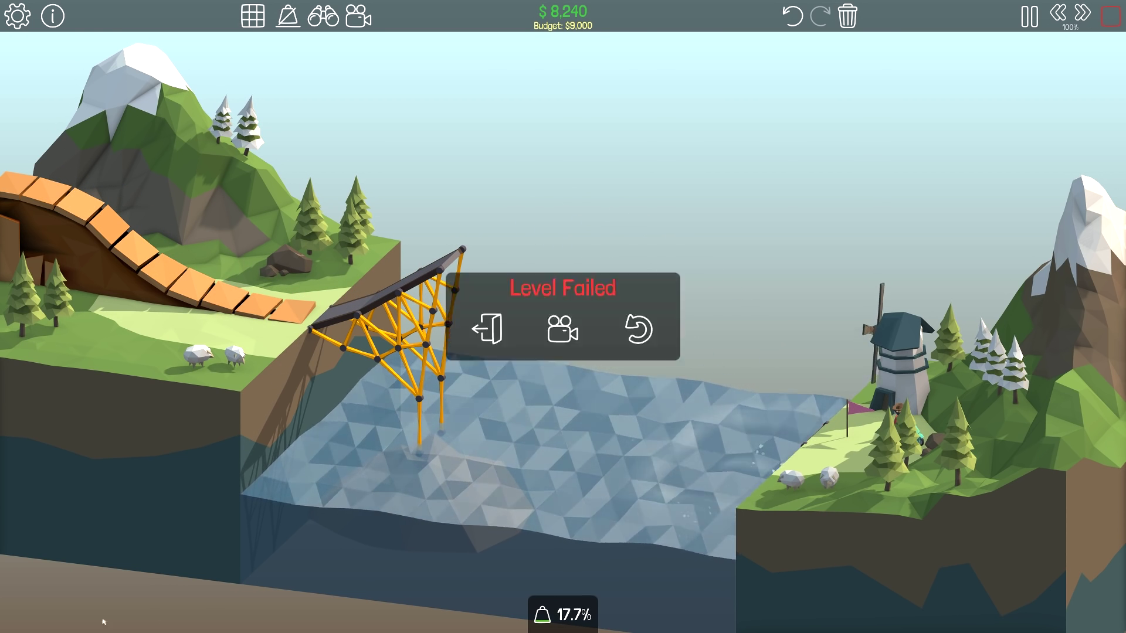
# Lower the left ramp tip slightly to $8,069, rerun the jump, then stop it.
pyautogui.click(642, 341)
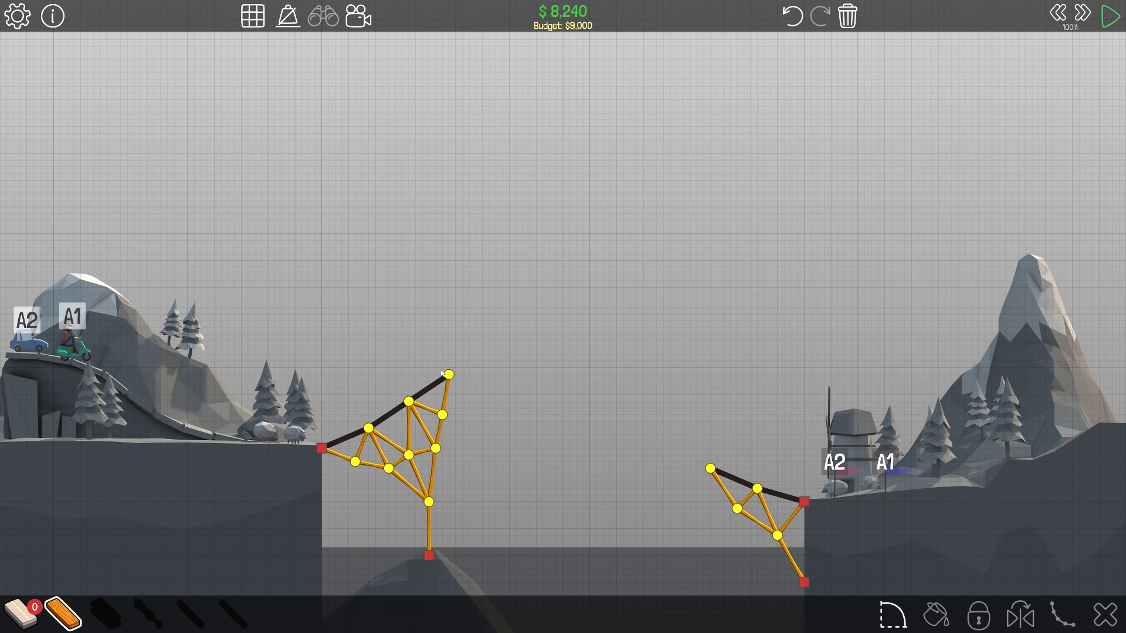
pyautogui.moveTo(450, 376); pyautogui.dragTo(449, 382)
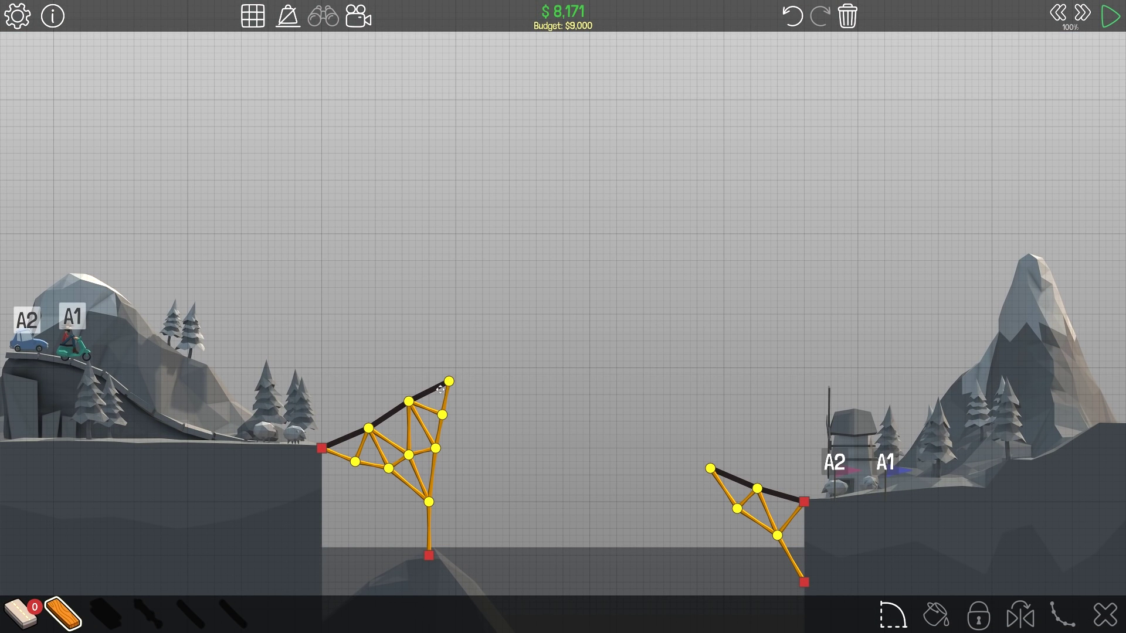
pyautogui.press('space')
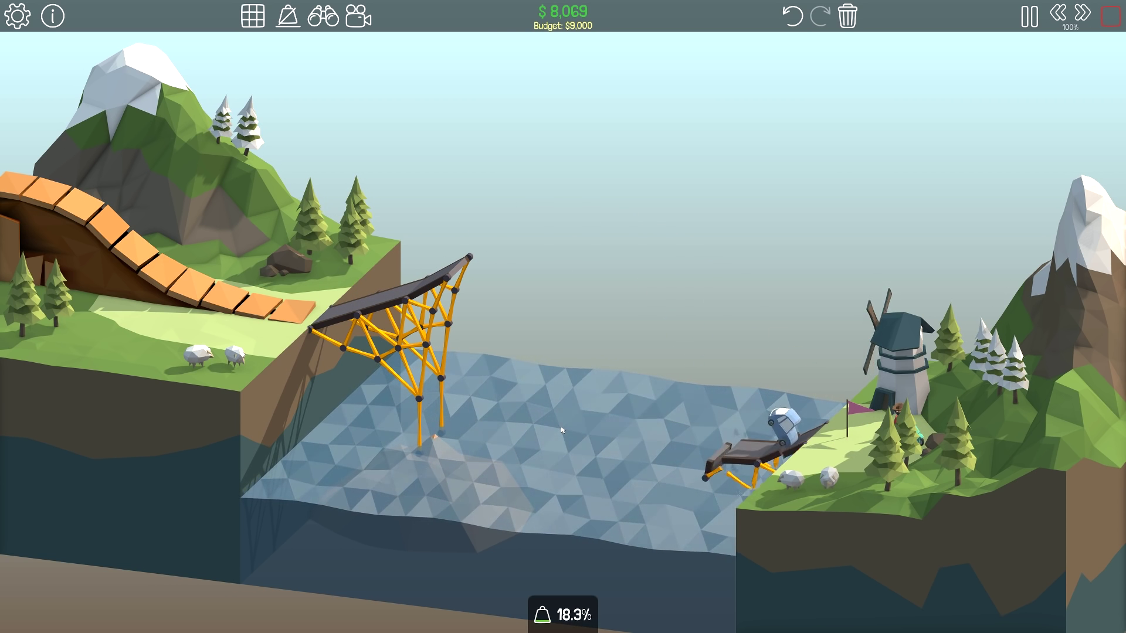
pyautogui.press('space')
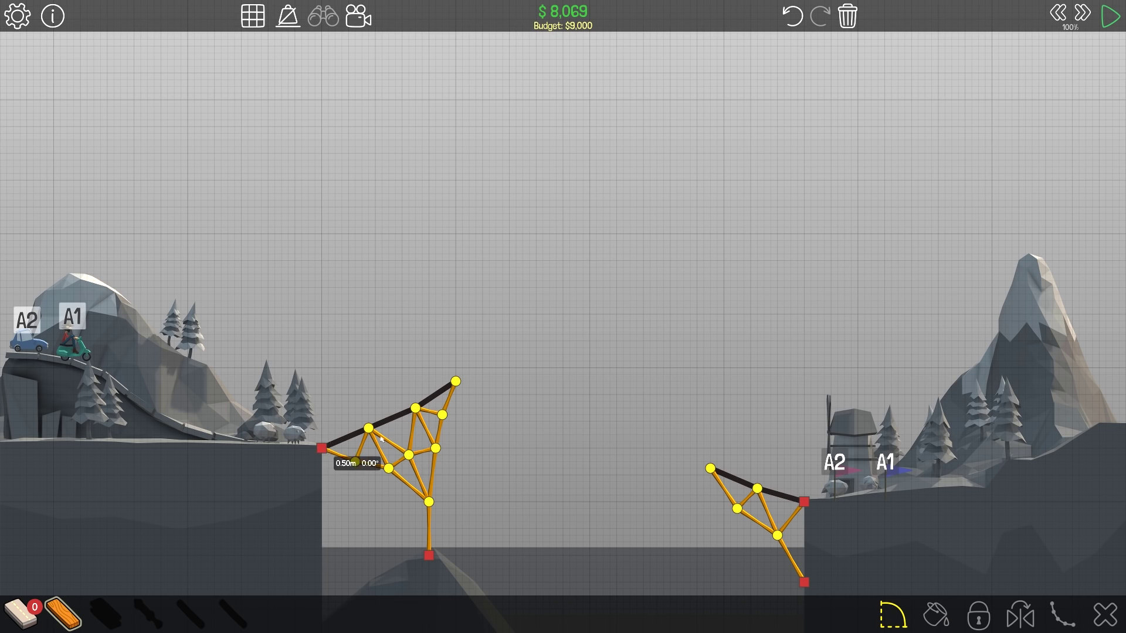
pyautogui.scroll(-2, 466, 384)
# Trace the jump arc, lengthen the right landing ramp to $8,482, and test the jump.
pyautogui.moveTo(616, 423)
pyautogui.mouseDown()
pyautogui.moveTo(534, 381)
pyautogui.moveTo(411, 212)
pyautogui.moveTo(661, 269)
pyautogui.moveTo(592, 255)
pyautogui.mouseUp()
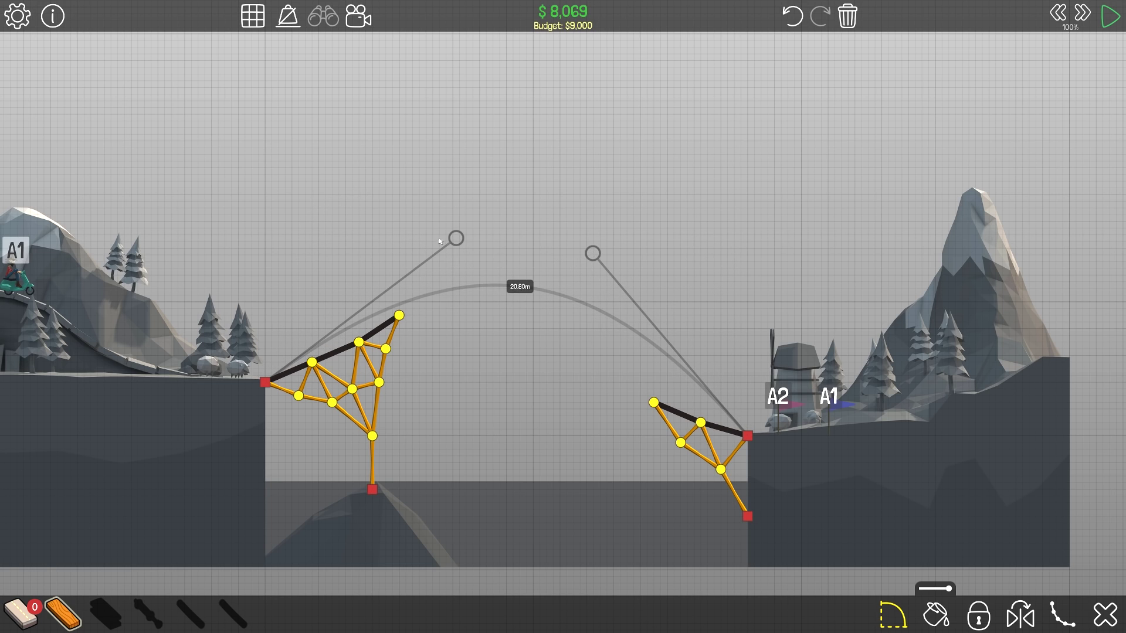
pyautogui.moveTo(454, 239); pyautogui.dragTo(585, 257)
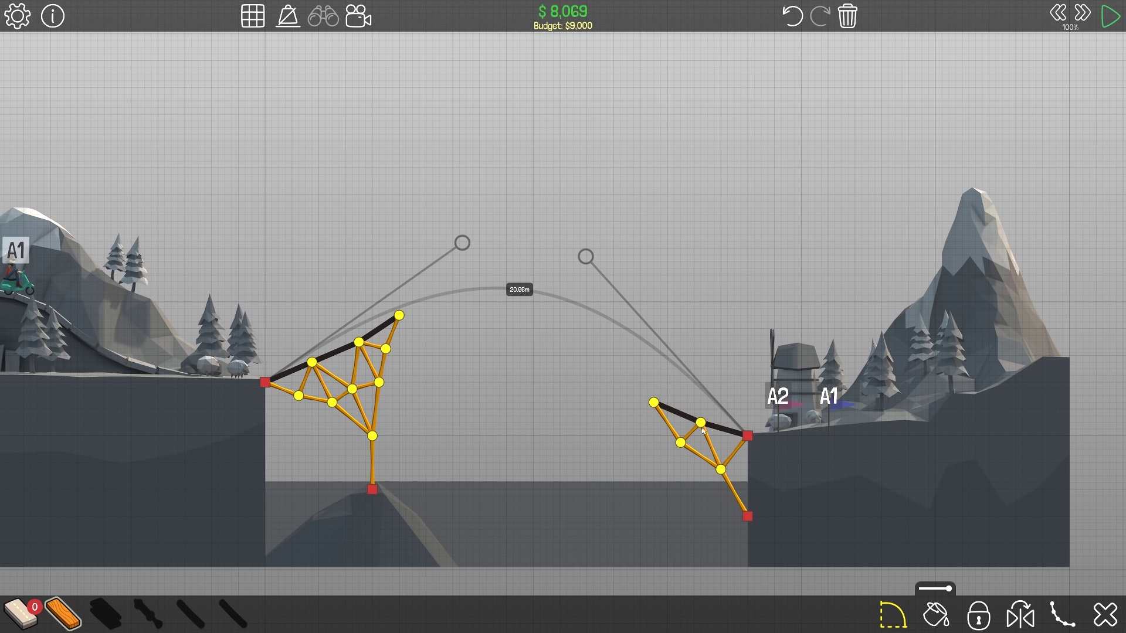
pyautogui.moveTo(701, 425); pyautogui.dragTo(748, 436)
pyautogui.press('space')
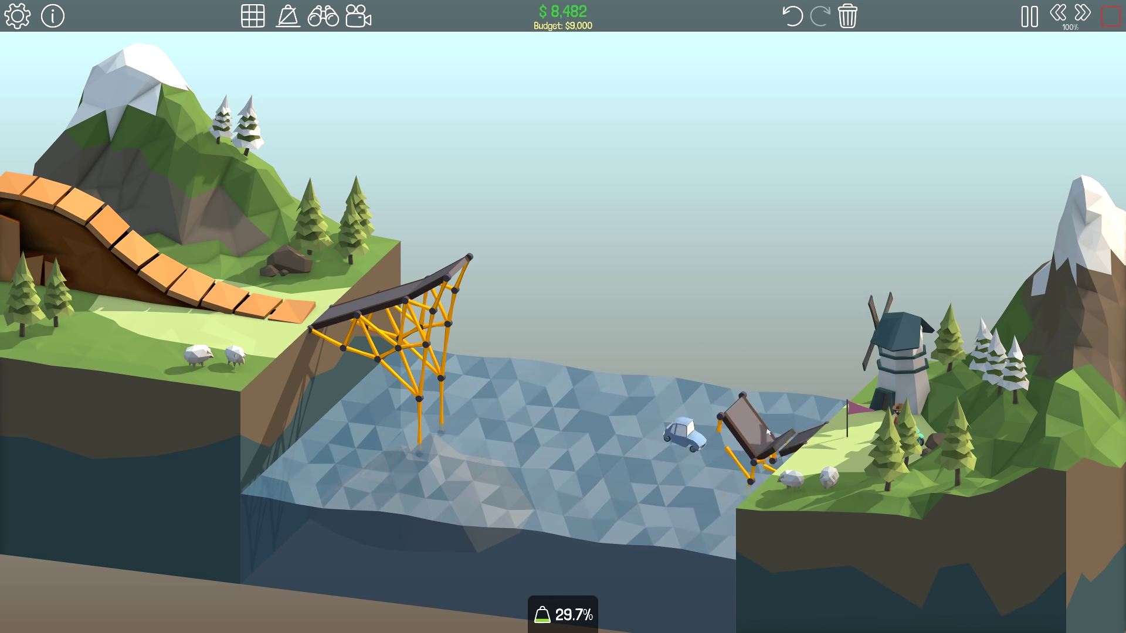
pyautogui.press('space')
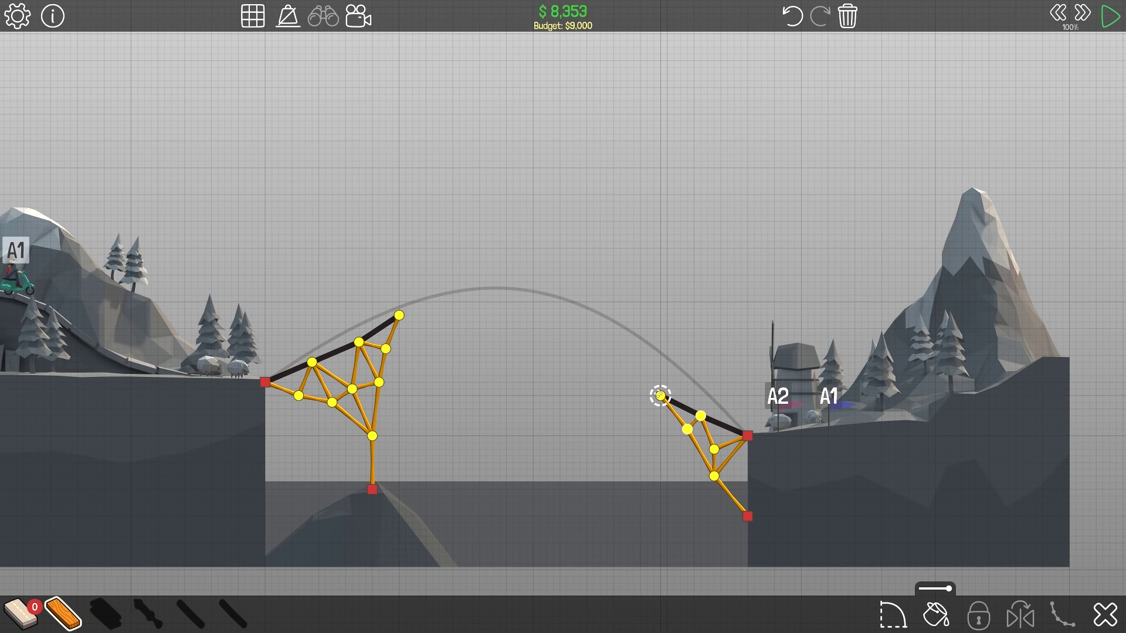
# Retest, lower a right-ramp joint, and brace the truss to the lower right anchor ($7,665).
pyautogui.press('space')
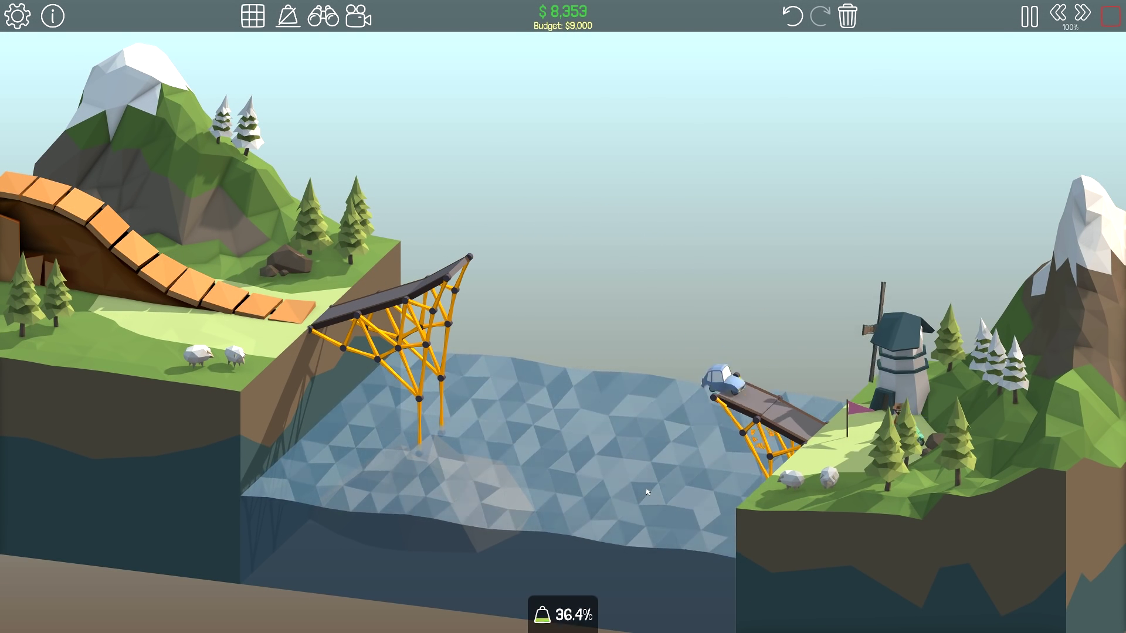
pyautogui.press('space')
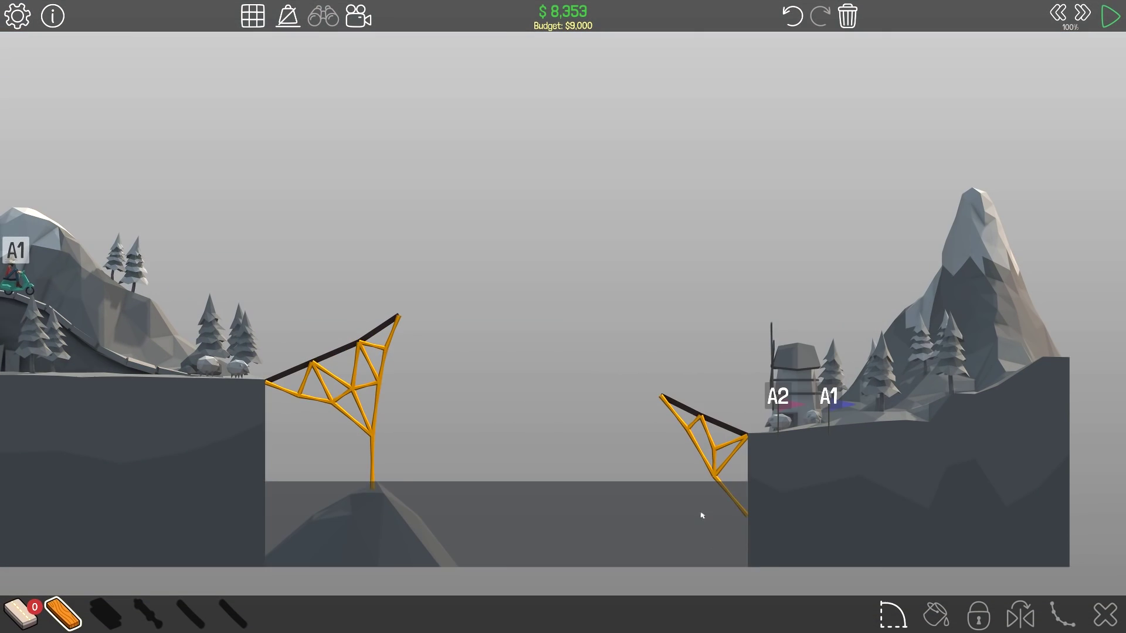
pyautogui.moveTo(700, 416); pyautogui.dragTo(661, 403)
pyautogui.press('space')
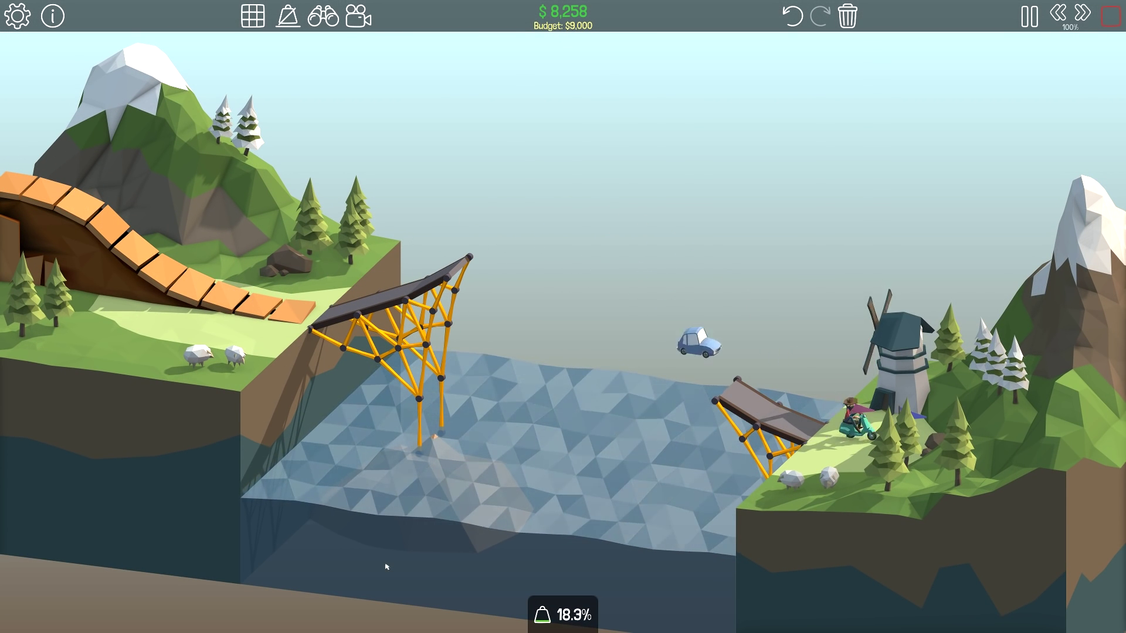
pyautogui.press('space')
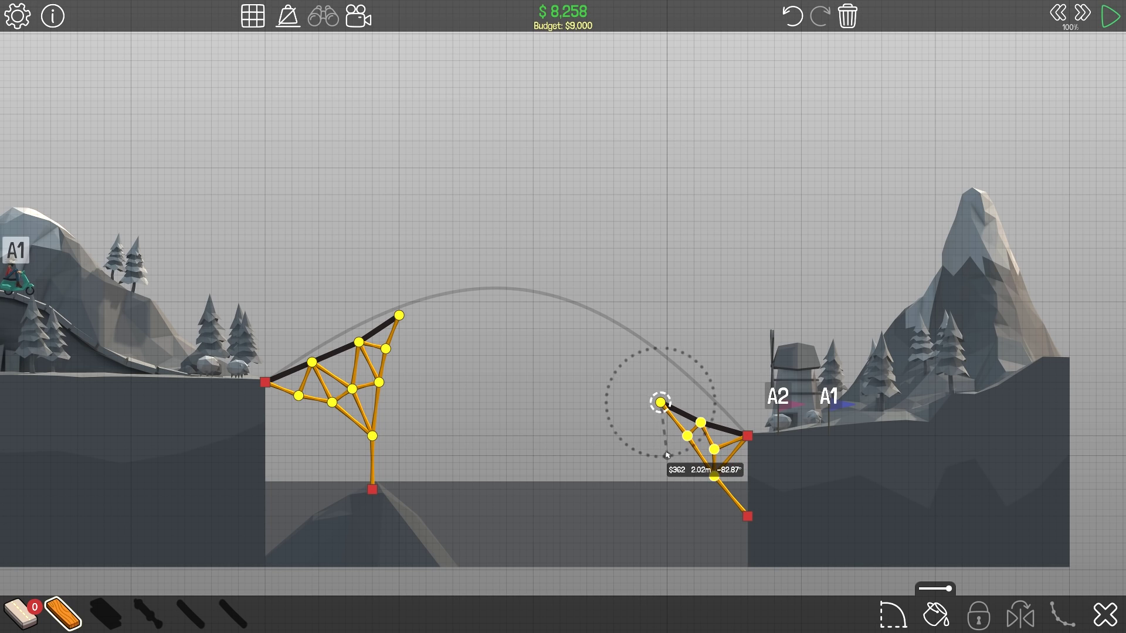
pyautogui.click(694, 482)
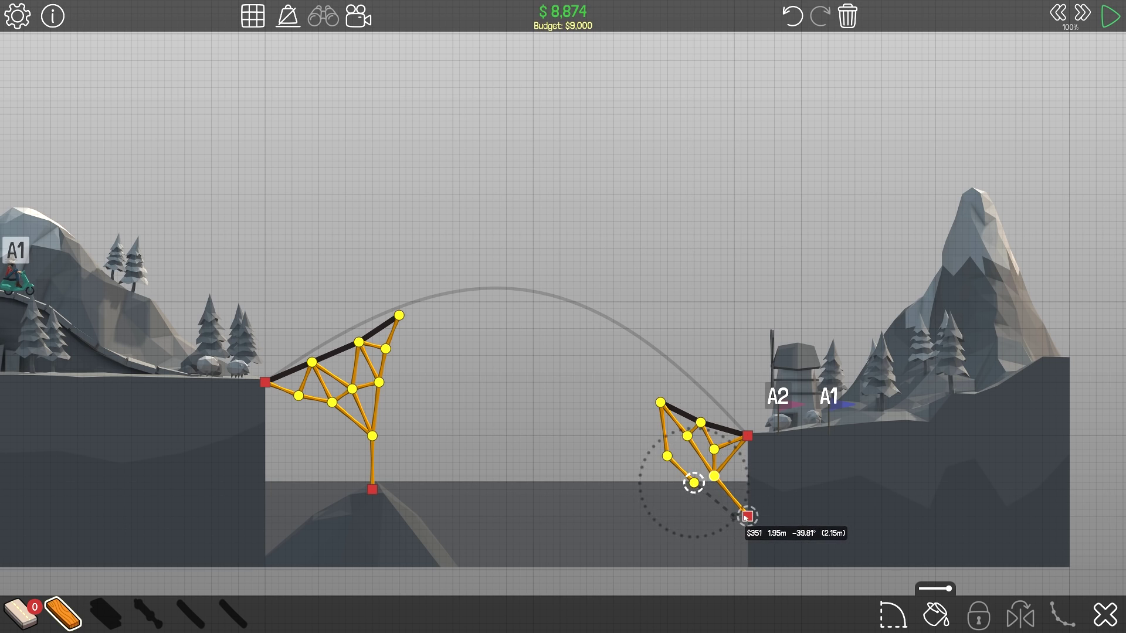
pyautogui.press('space')
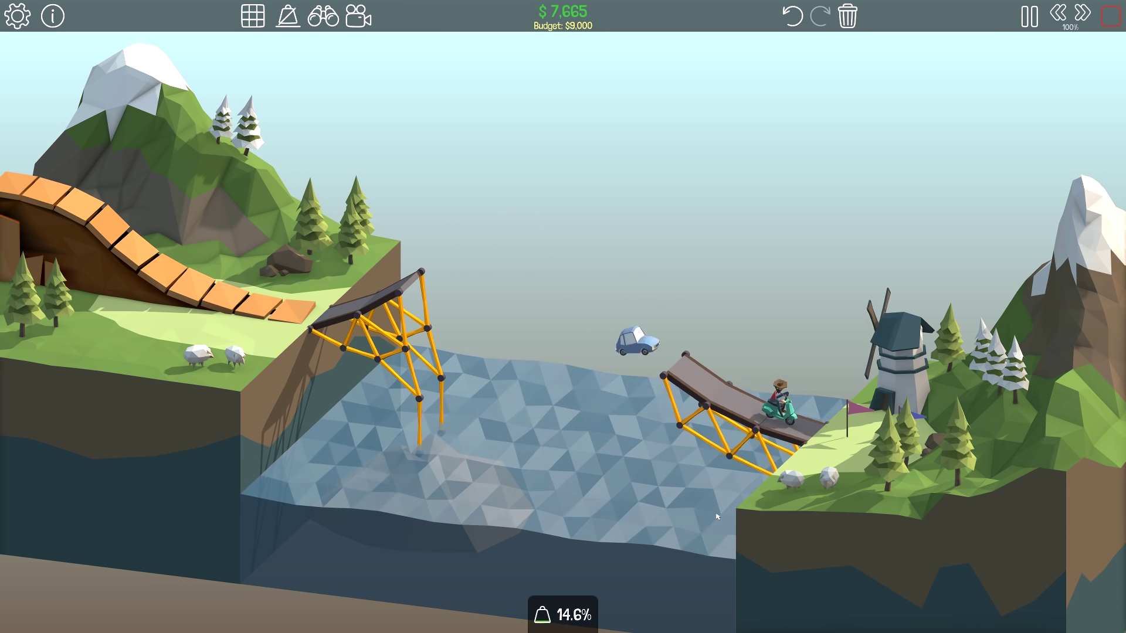
# Add extra wood braces in the right truss from the lower right anchor and retest.
pyautogui.press('space')
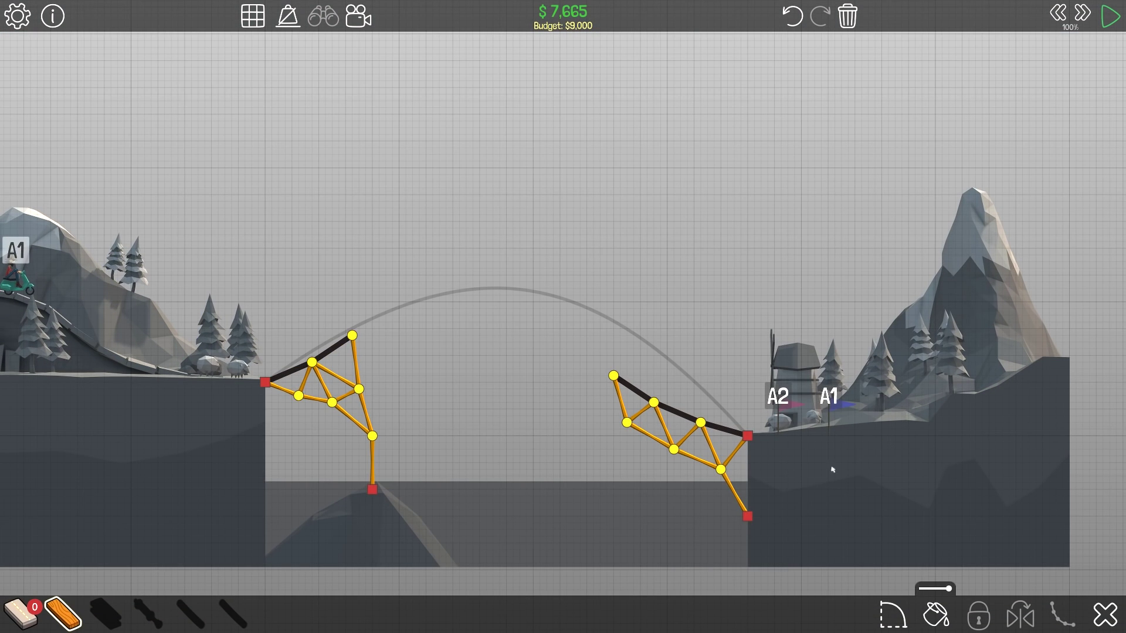
pyautogui.click(748, 517)
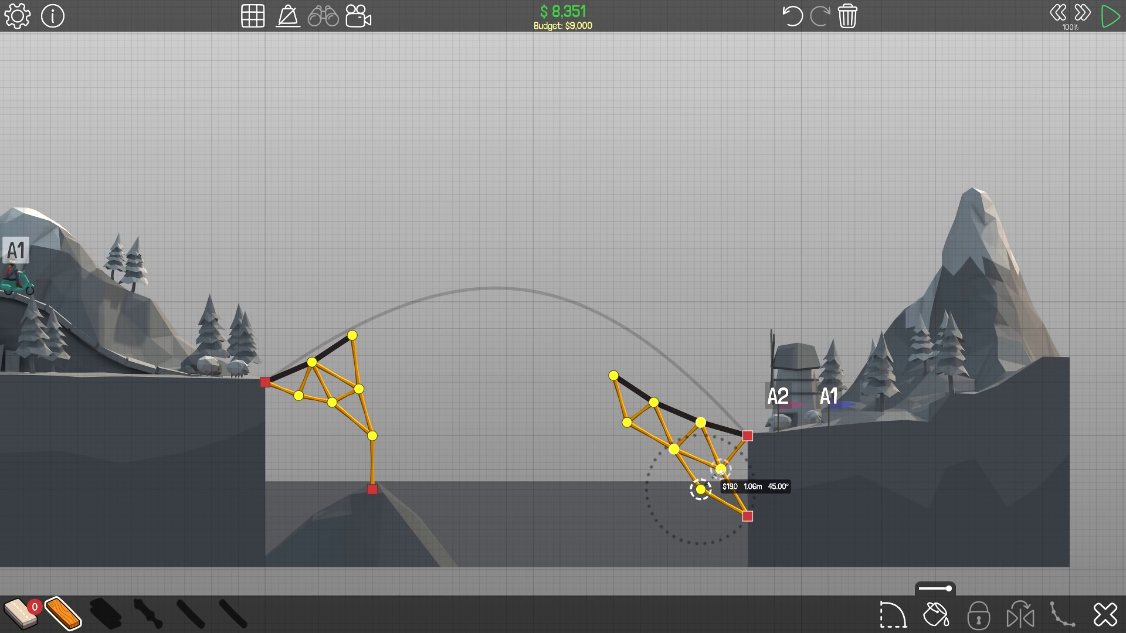
pyautogui.click(700, 489)
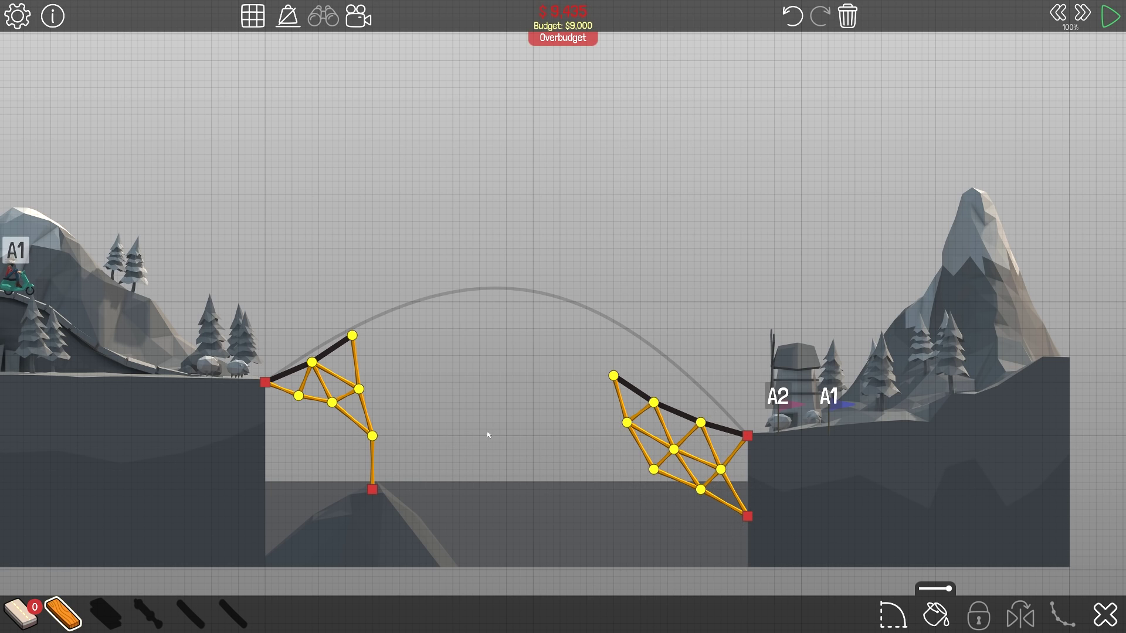
pyautogui.press('space')
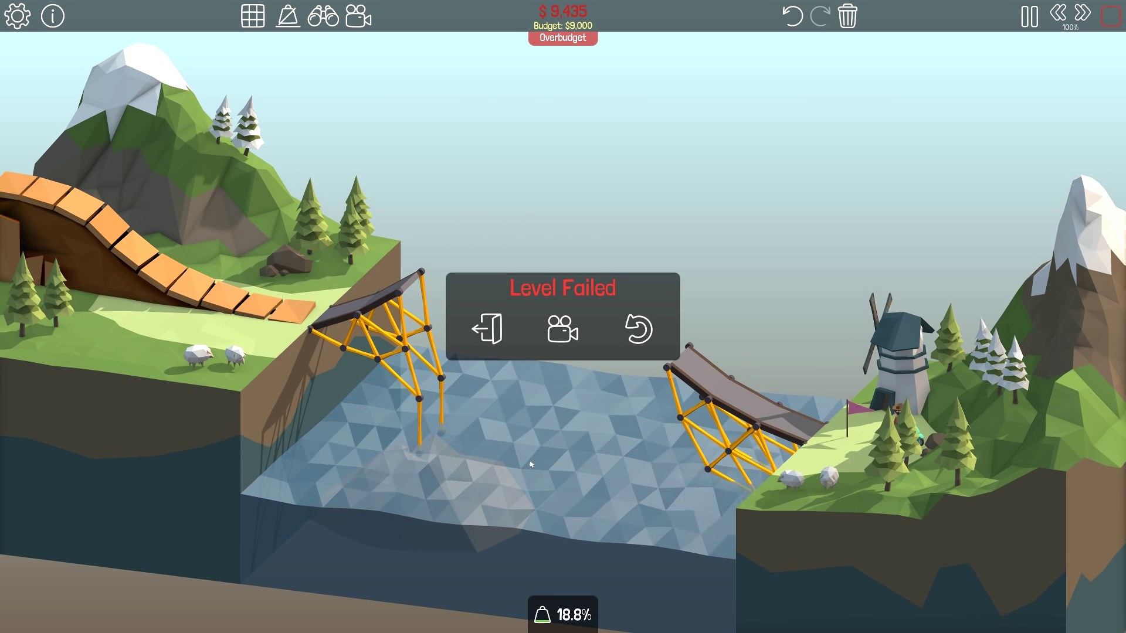
pyautogui.click(635, 334)
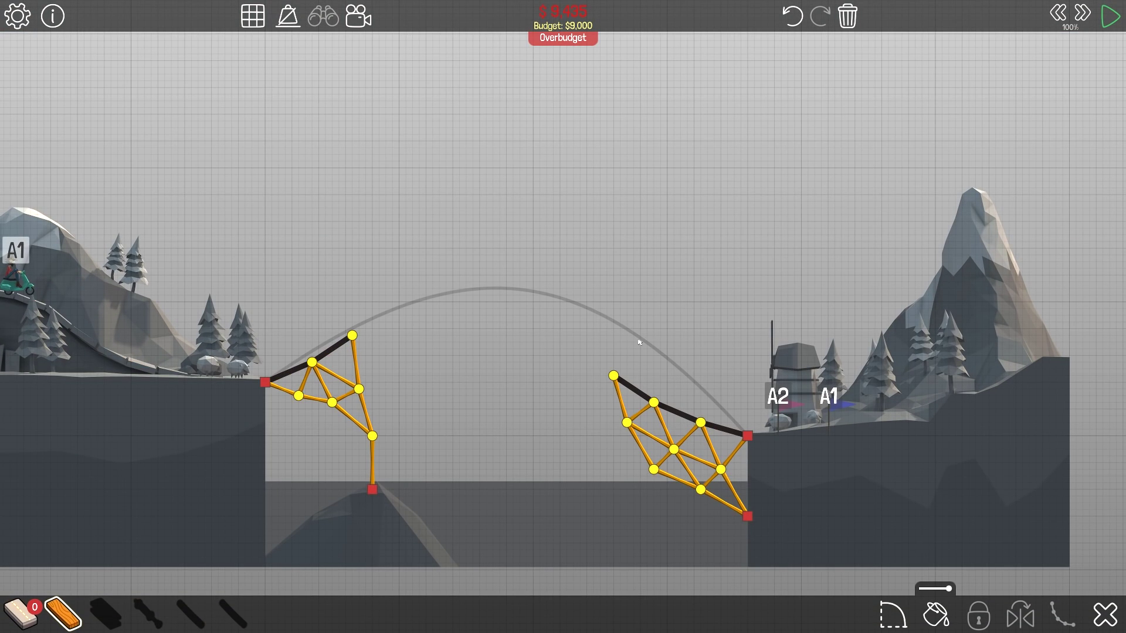
pyautogui.press('space')
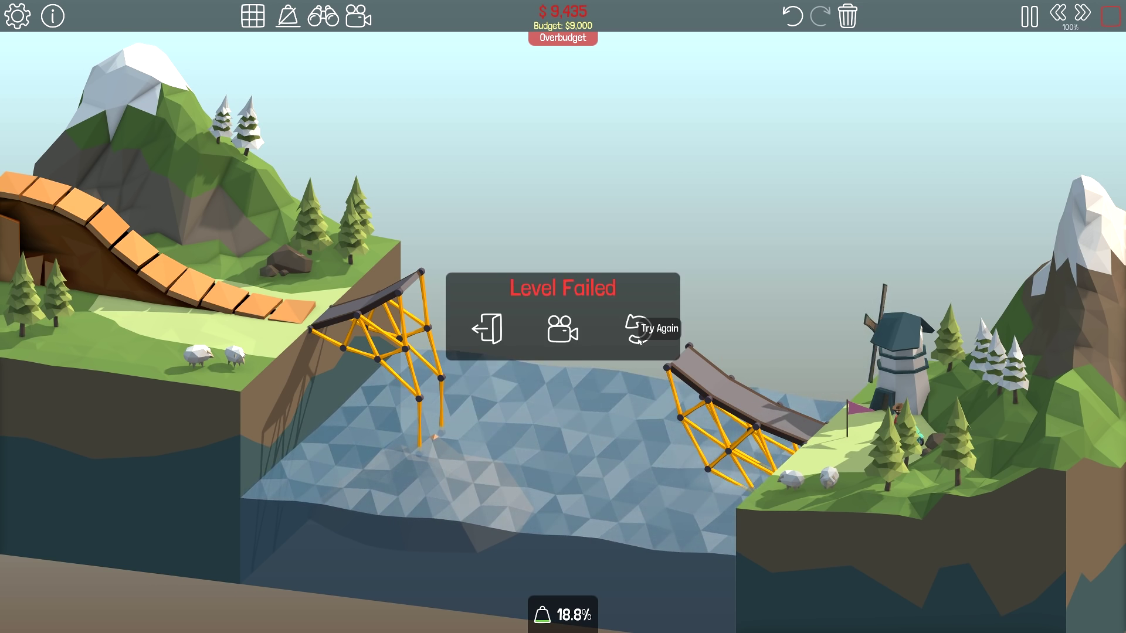
pyautogui.press('space')
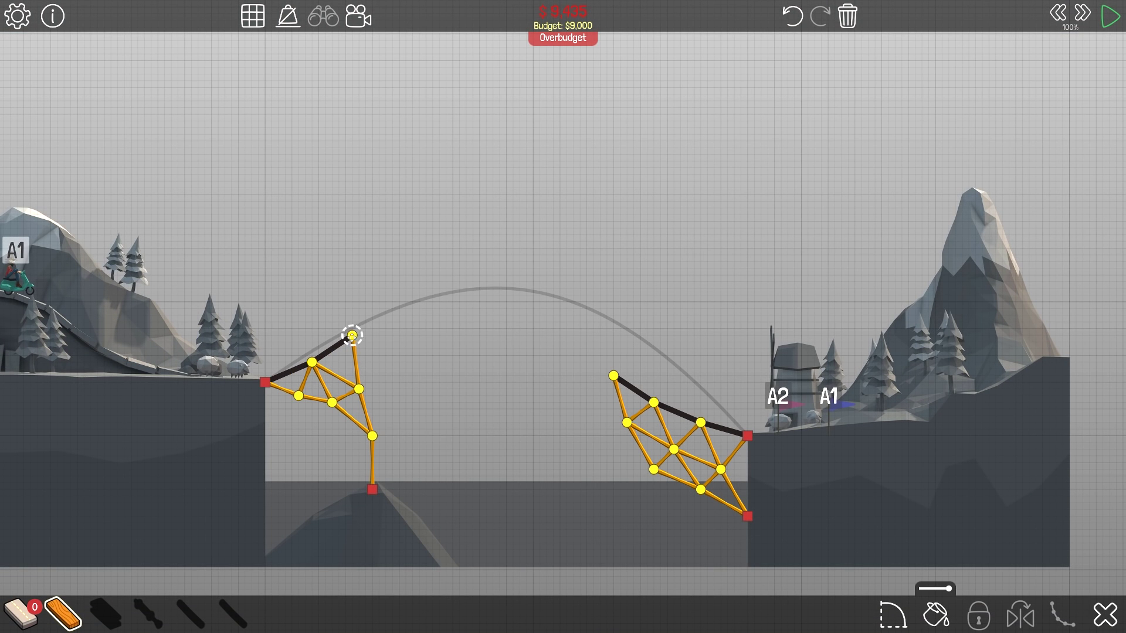
# Lower the right landing road tip and rerun tests until Simple Jump completes at $8,877.
pyautogui.press('space')
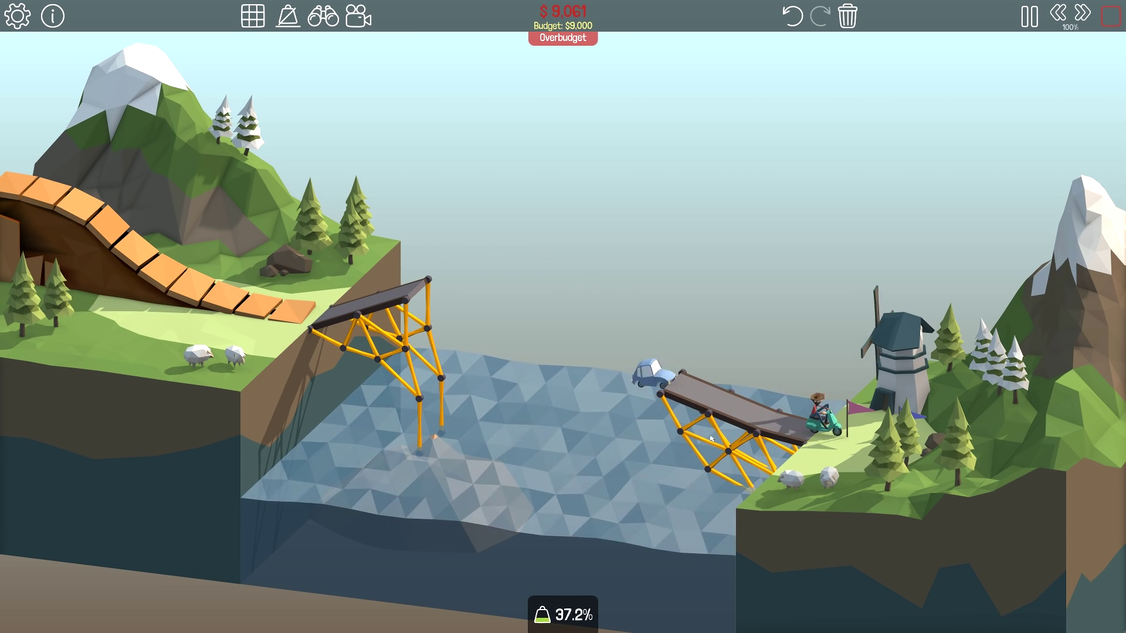
pyautogui.press('space')
pyautogui.press('space')
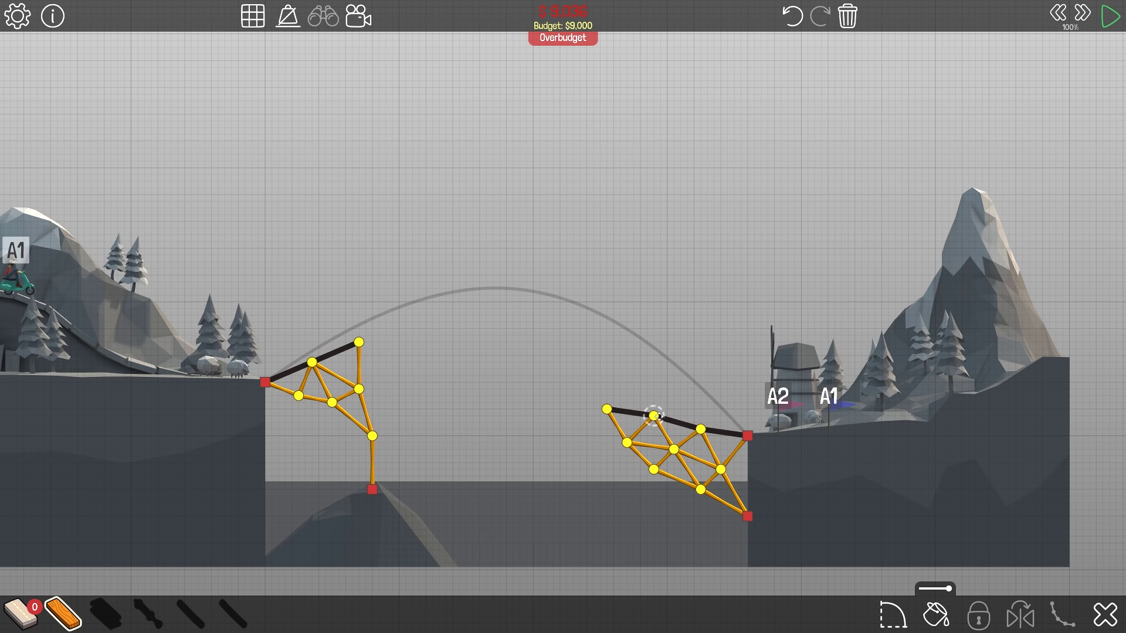
pyautogui.moveTo(654, 415); pyautogui.dragTo(653, 422)
pyautogui.press('space')
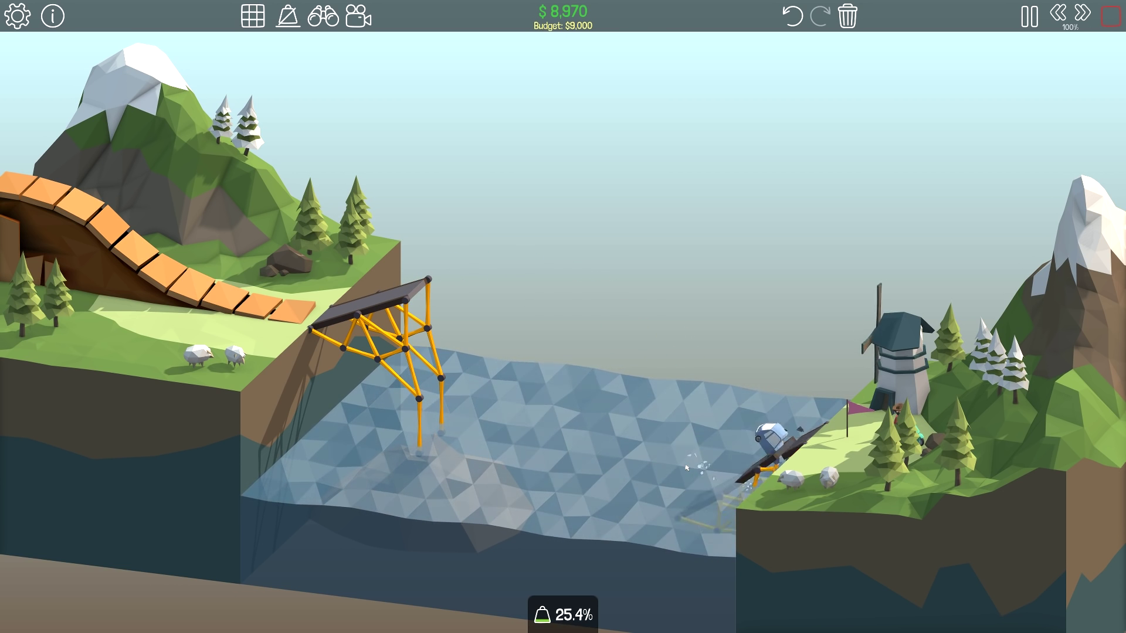
pyautogui.press('space')
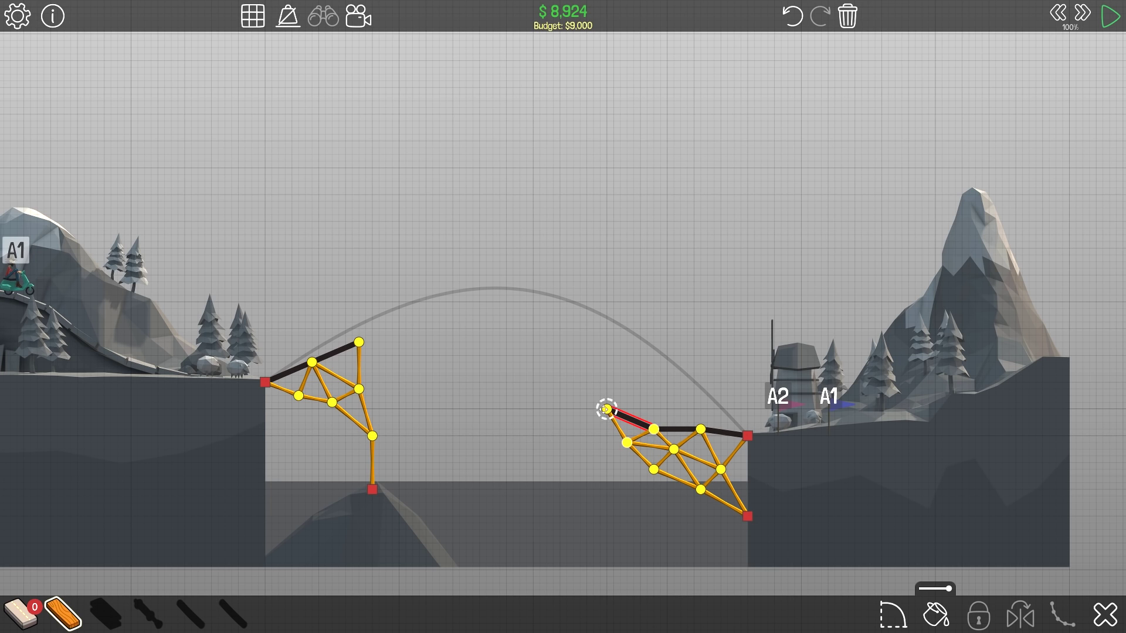
pyautogui.press('space')
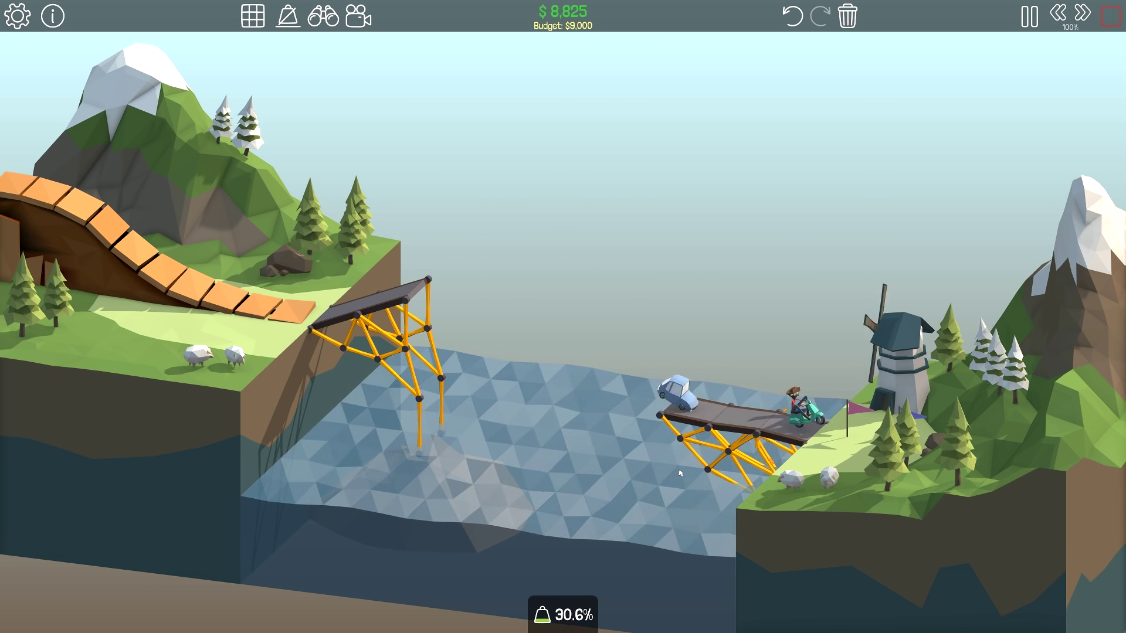
pyautogui.press('space')
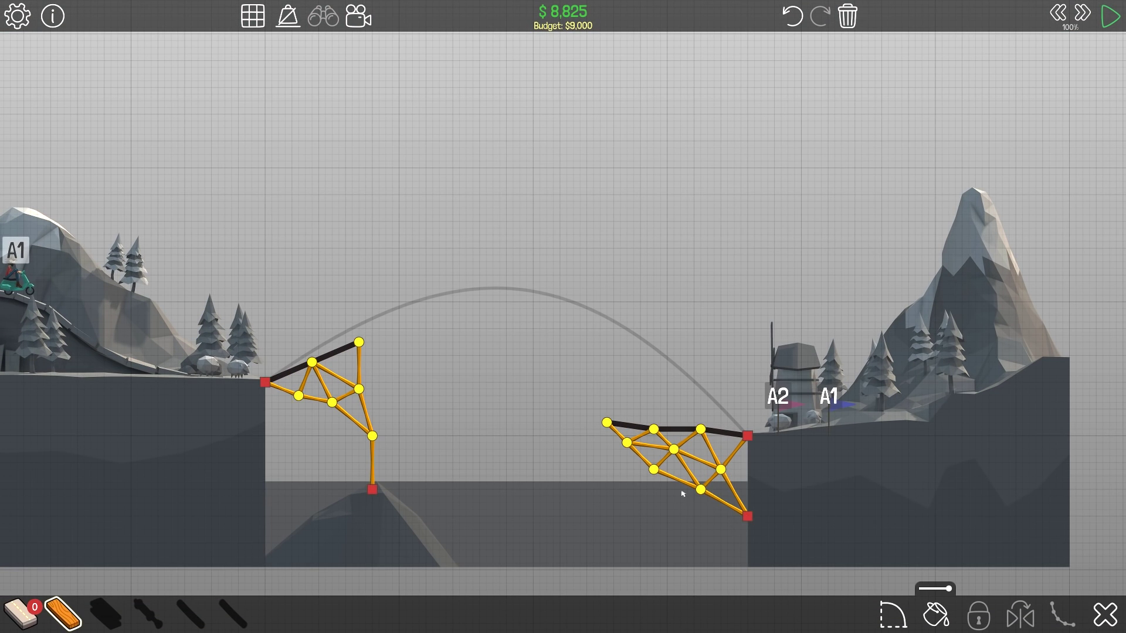
pyautogui.press('space')
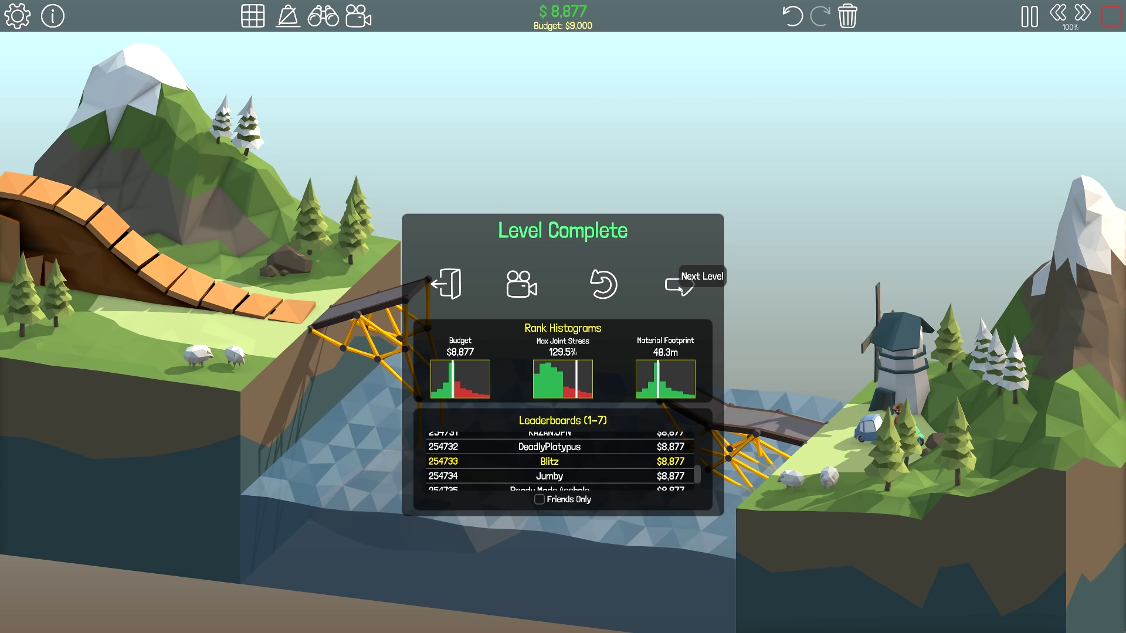
# Advance to level 1-8 Overpass ($24,000; wood, steel, rope) and dismiss its intro.
pyautogui.click(680, 283)
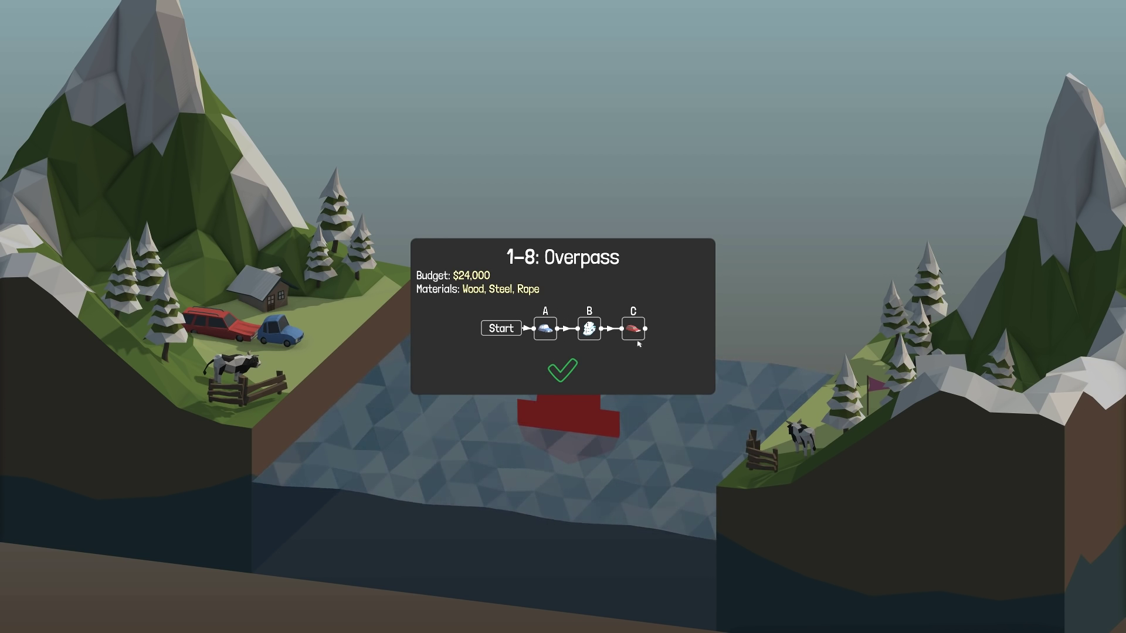
pyautogui.click(568, 371)
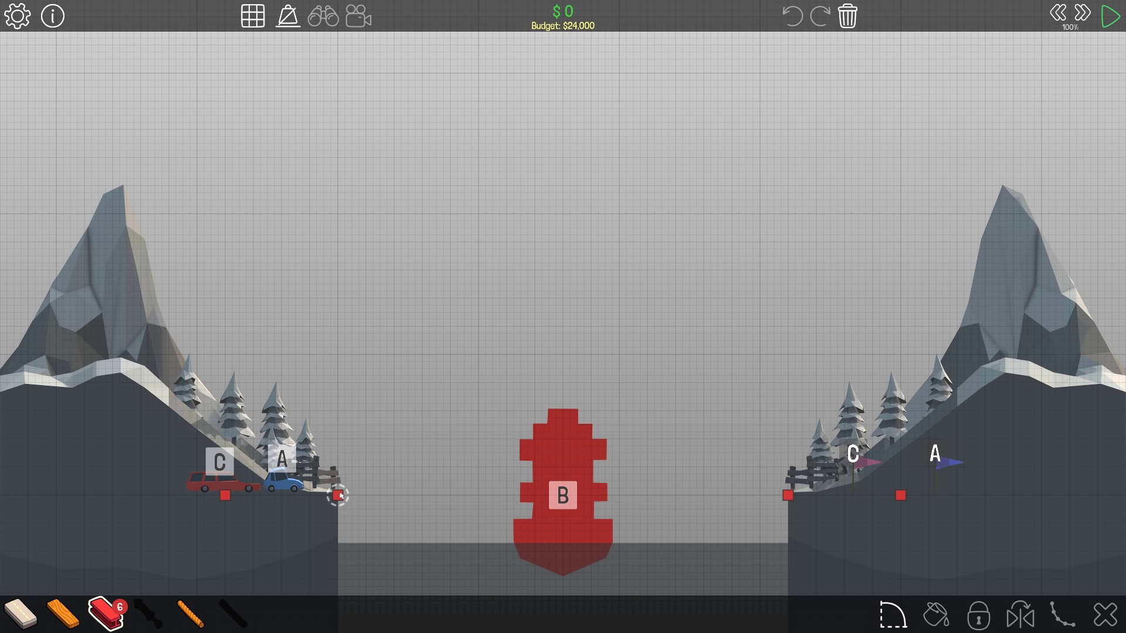
# Lay the road humped over the red boat and start a steel arch from the left anchor.
pyautogui.rightClick(457, 497)
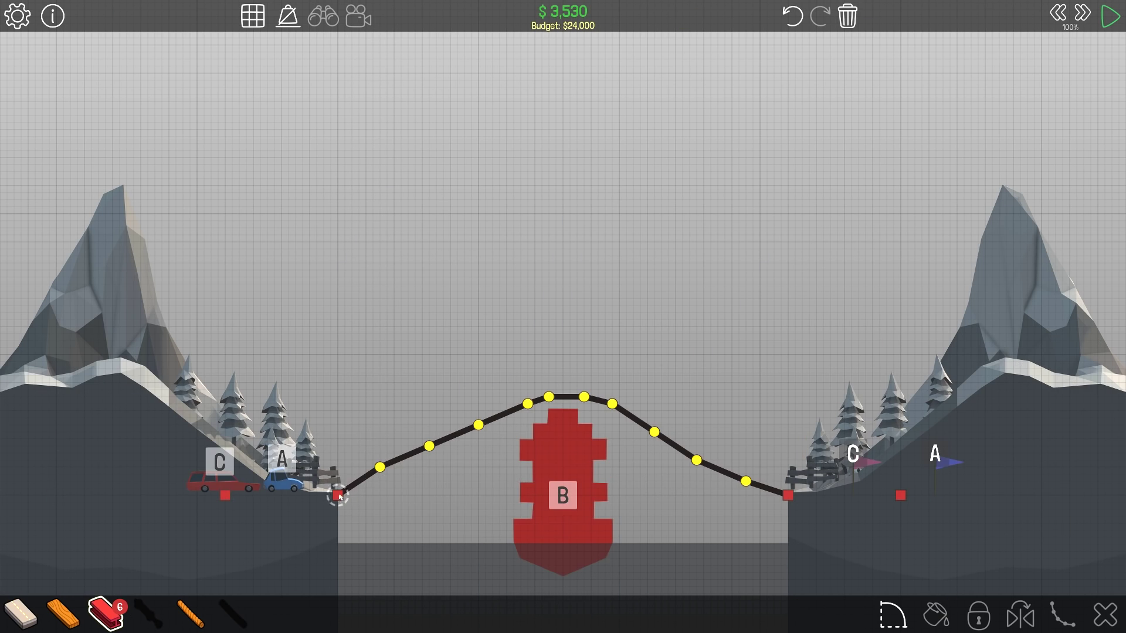
pyautogui.click(338, 498)
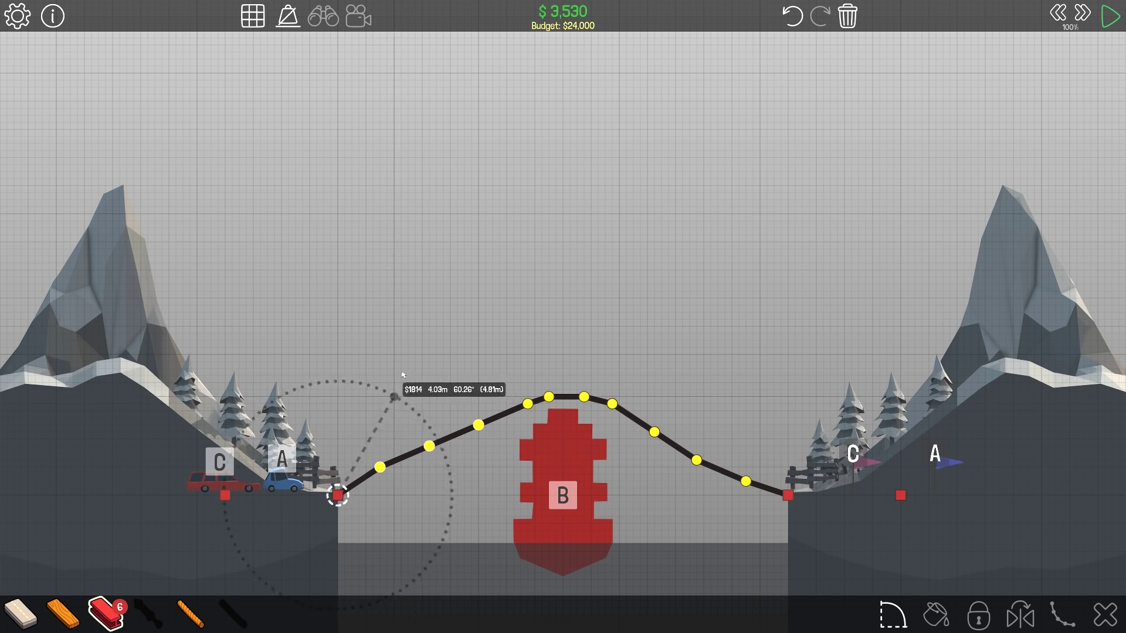
pyautogui.click(393, 397)
pyautogui.click(485, 333)
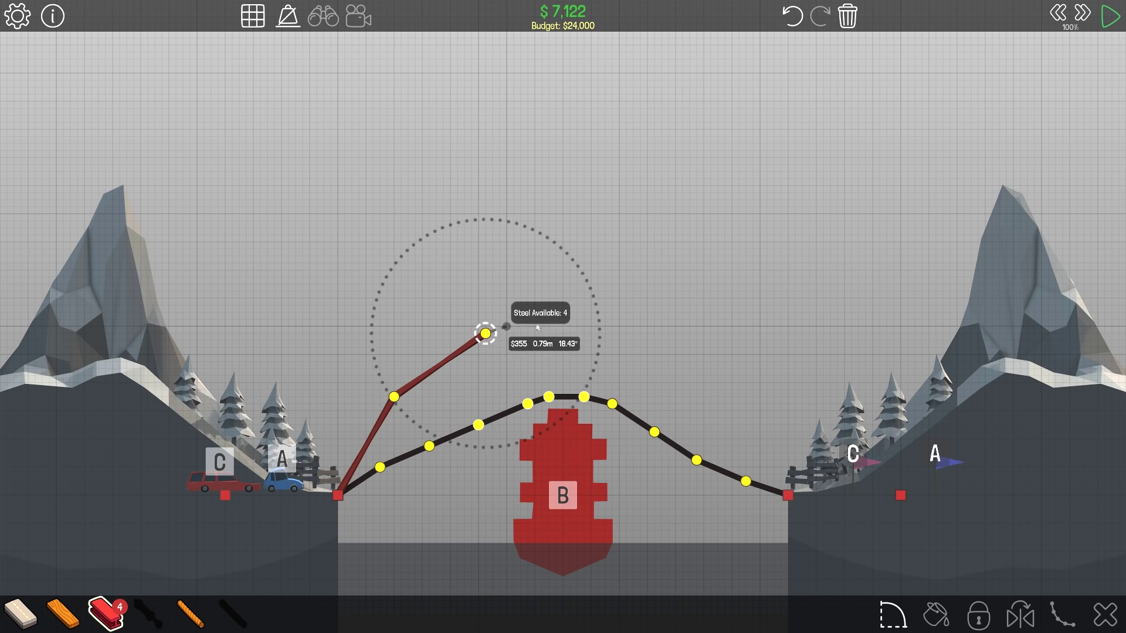
# Carry the steel arch to the right anchor and pull its right joints inward ($13,178).
pyautogui.click(597, 328)
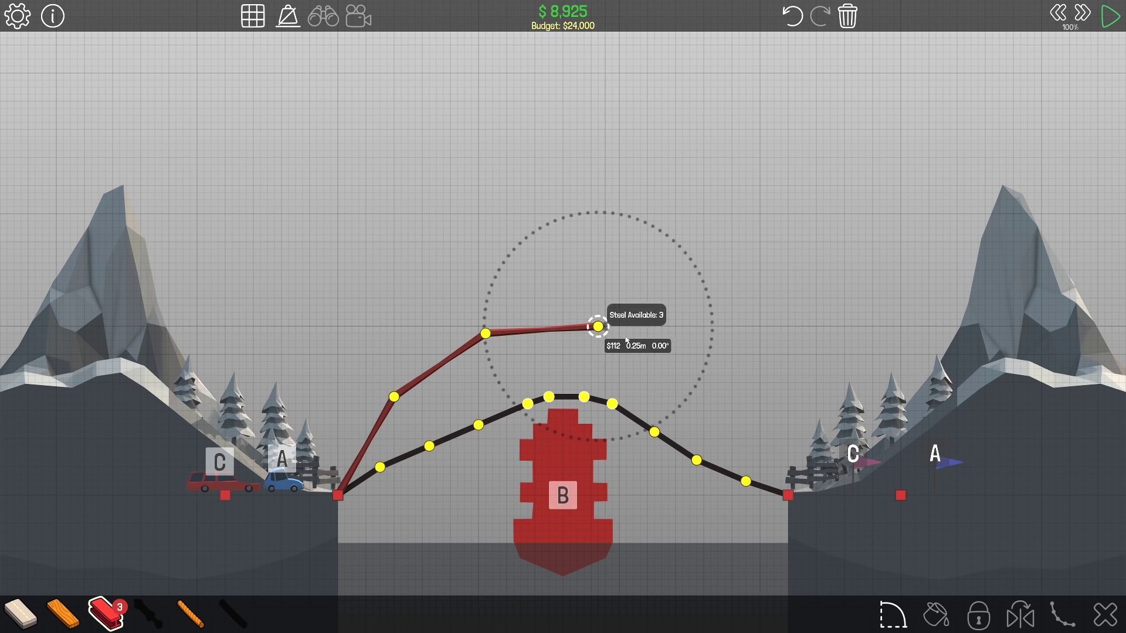
pyautogui.click(705, 368)
pyautogui.click(767, 419)
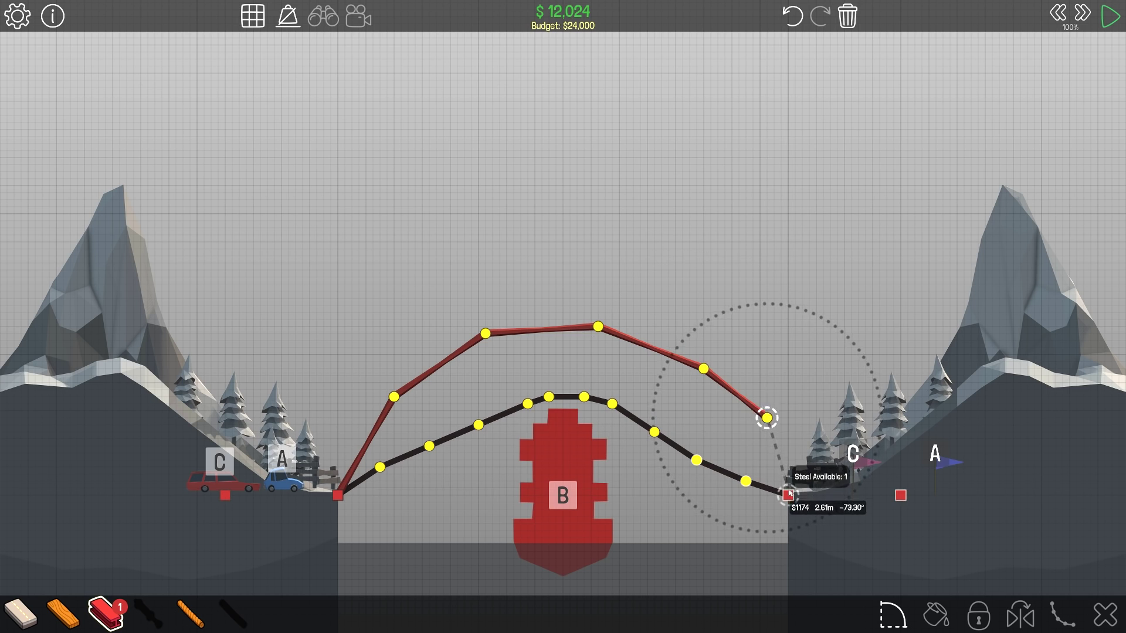
pyautogui.click(787, 496)
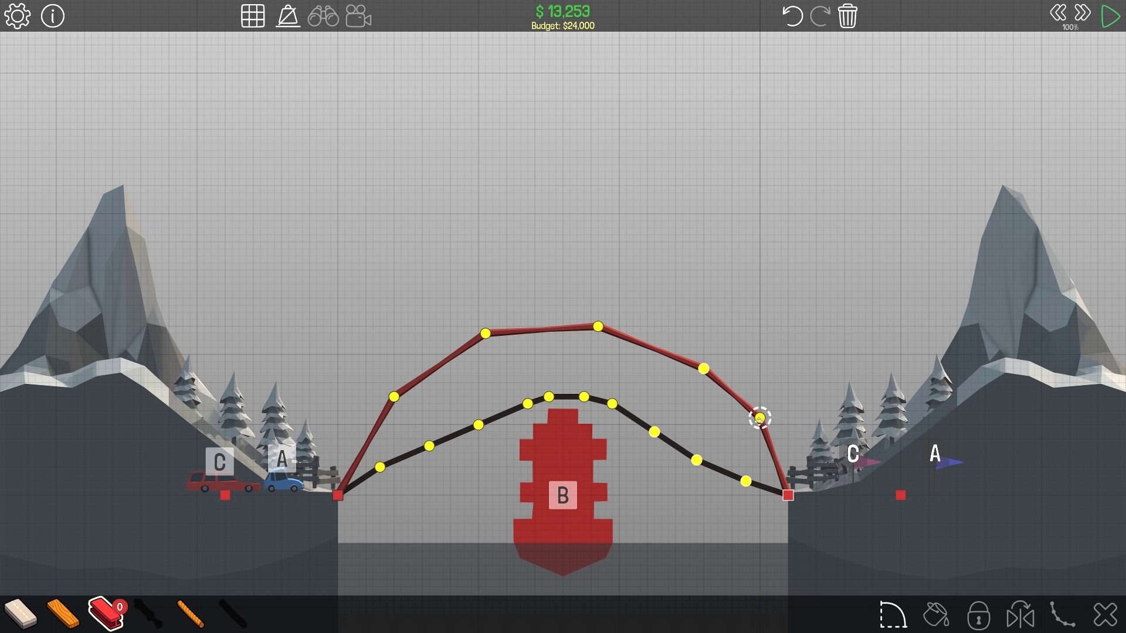
pyautogui.moveTo(760, 418); pyautogui.dragTo(746, 412)
pyautogui.moveTo(704, 367); pyautogui.dragTo(684, 361)
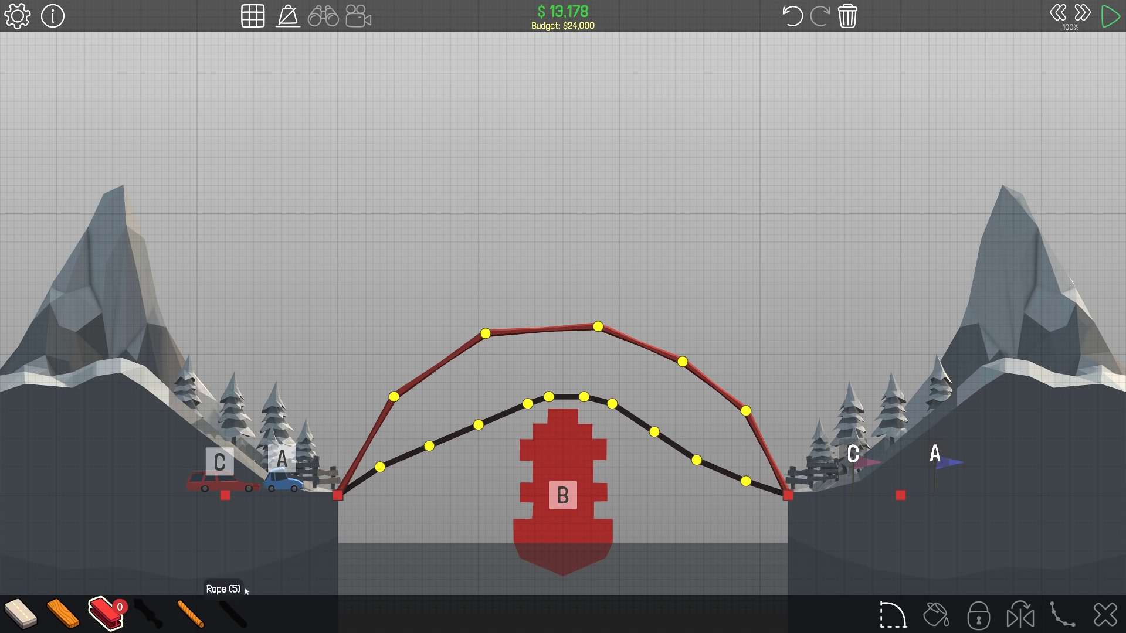
# Link the anchor under car C to the left arch joint, discarding two false-start members.
pyautogui.click(225, 494)
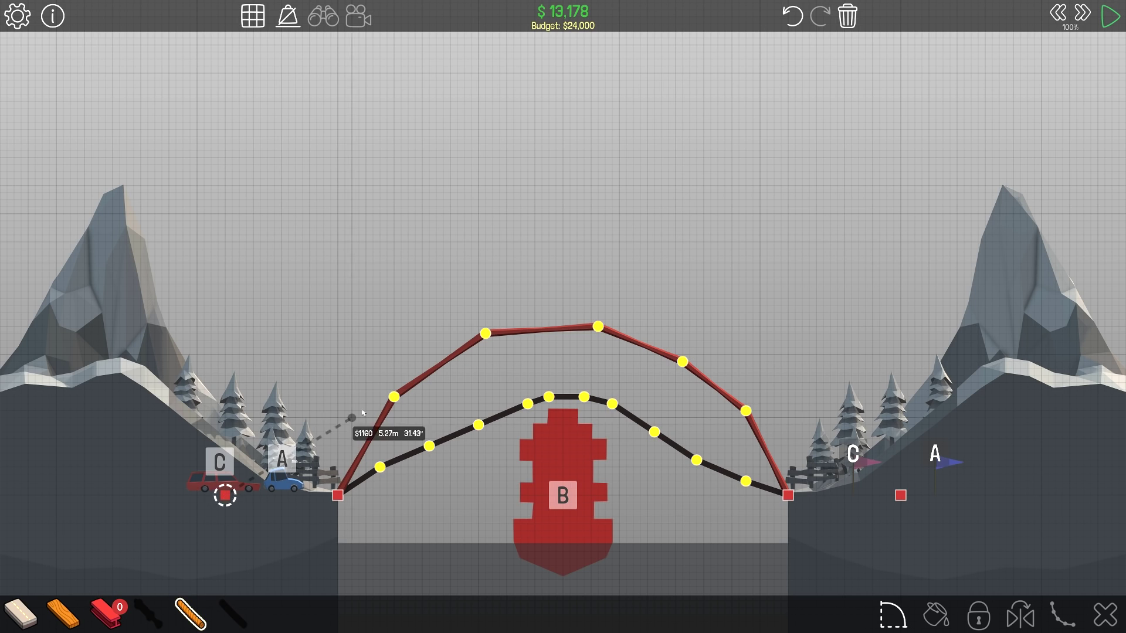
pyautogui.click(395, 396)
pyautogui.click(746, 411)
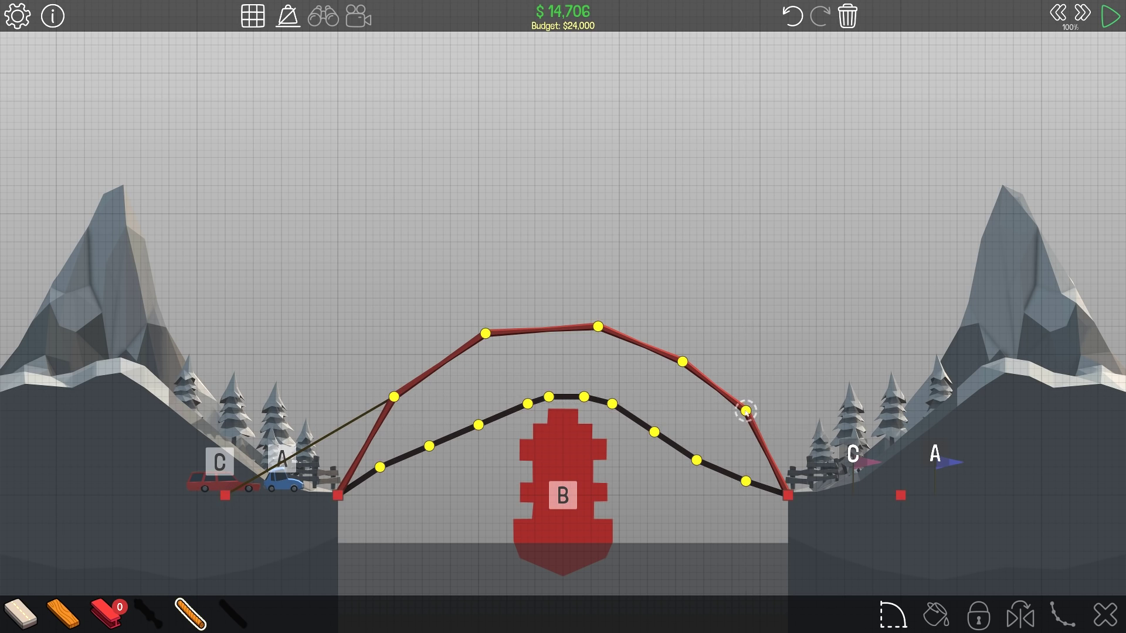
pyautogui.rightClick(900, 496)
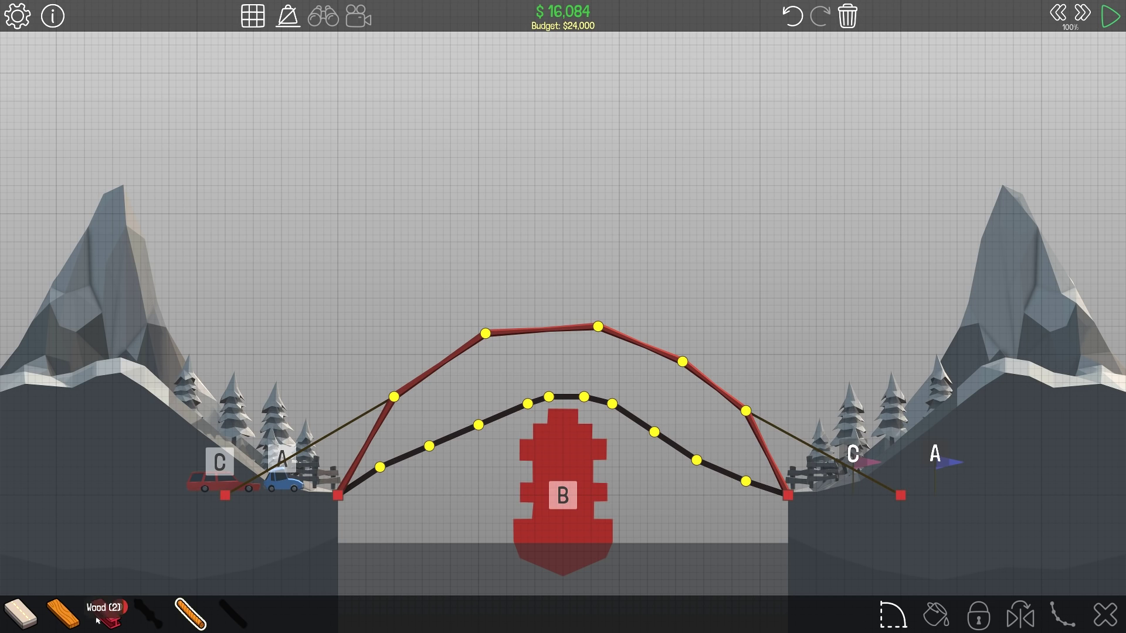
pyautogui.click(378, 466)
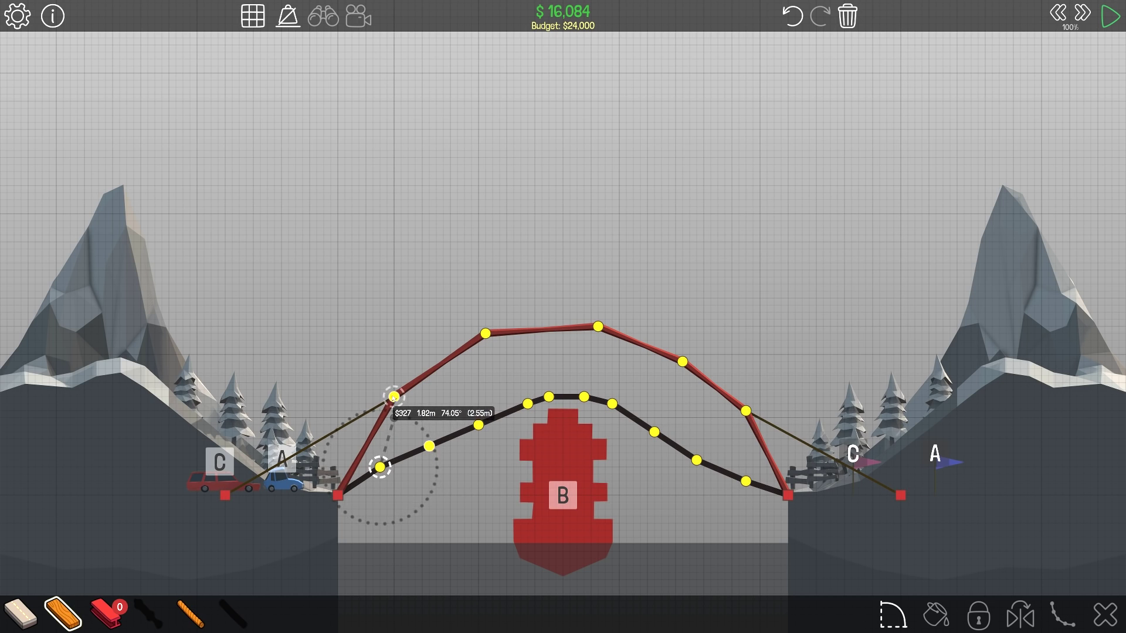
pyautogui.rightClick(394, 403)
# Add wooden braces between the left arch and deck, linking the lower joints.
pyautogui.click(428, 446)
pyautogui.click(437, 405)
pyautogui.click(378, 466)
pyautogui.click(395, 431)
pyautogui.click(395, 397)
pyautogui.click(478, 426)
pyautogui.click(395, 431)
pyautogui.click(430, 446)
# Create a new bracing joint tied to three arch joints and connect it down to the deck.
pyautogui.click(478, 376)
pyautogui.click(486, 333)
pyautogui.click(394, 397)
pyautogui.click(478, 376)
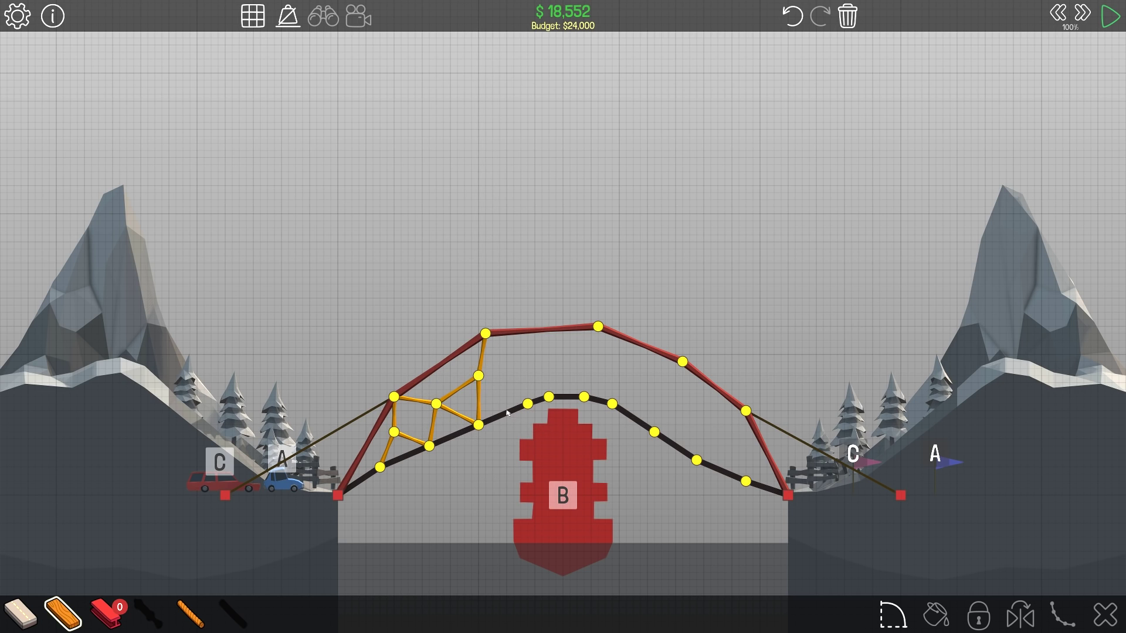
pyautogui.click(477, 425)
pyautogui.click(477, 376)
pyautogui.click(528, 404)
# Add a vertical deck brace and nudge the top-left arch joint lower, reaching $23,805.
pyautogui.click(550, 398)
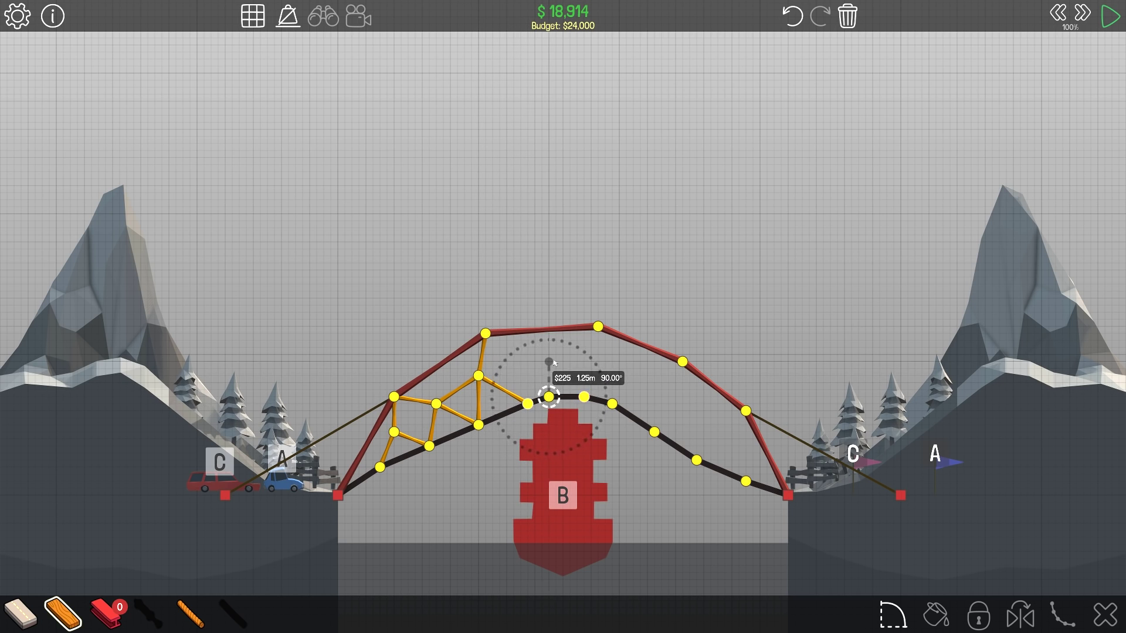
pyautogui.click(542, 360)
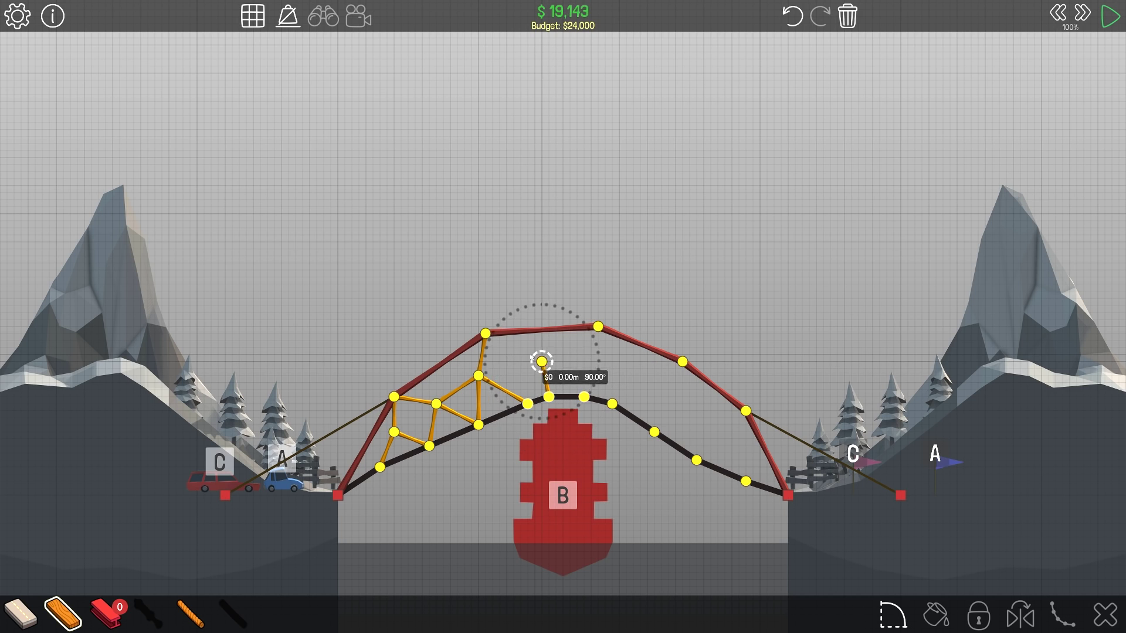
pyautogui.moveTo(485, 333); pyautogui.dragTo(492, 340)
pyautogui.click(542, 361)
pyautogui.rightClick(581, 353)
# Lower the arch apex joint slightly and run two load tests, both ending in collapse.
pyautogui.moveTo(599, 327); pyautogui.dragTo(592, 334)
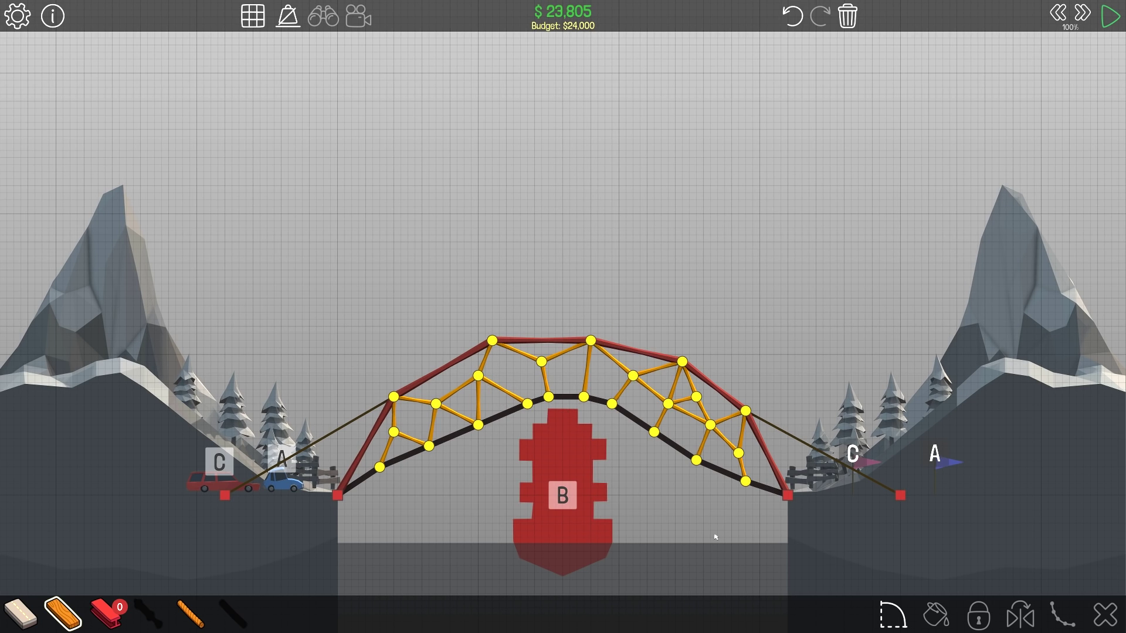
pyautogui.press('space')
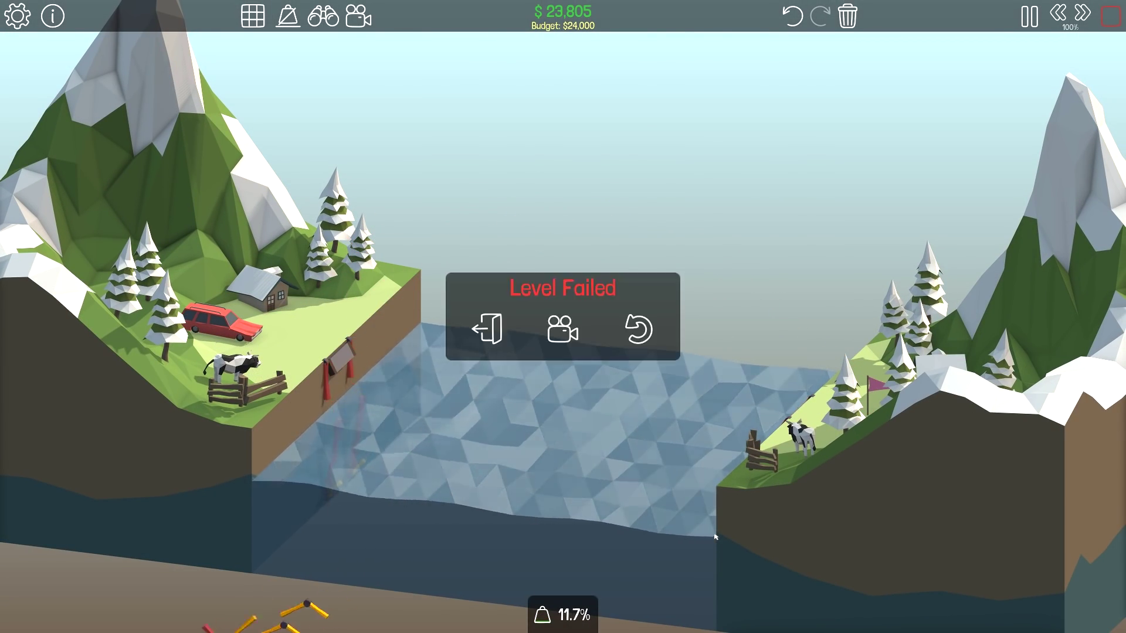
pyautogui.press('space')
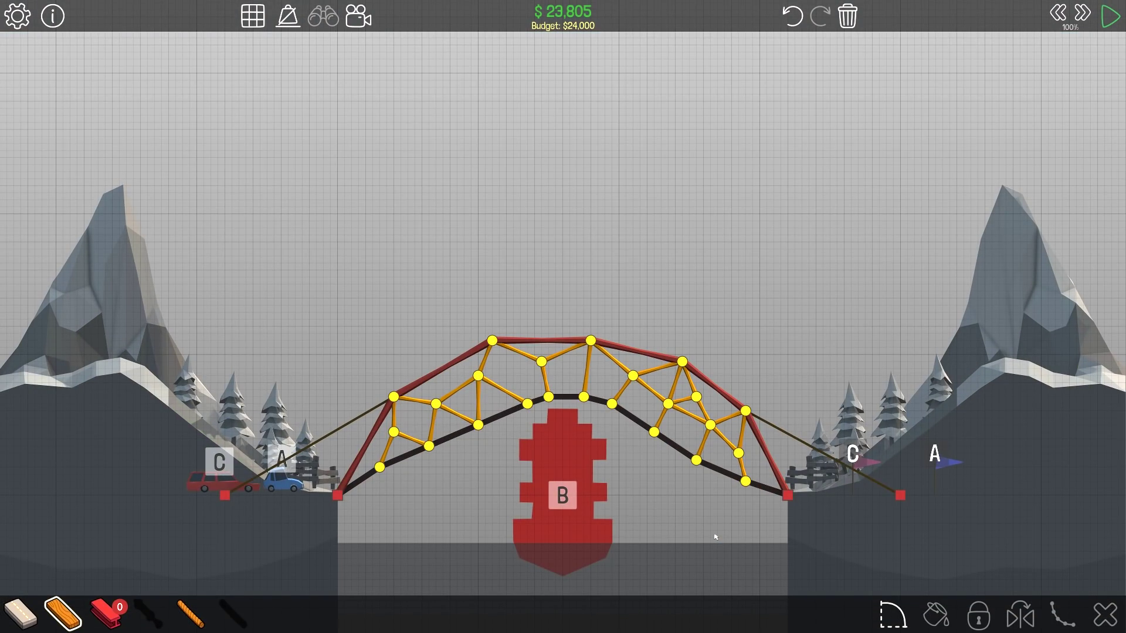
pyautogui.press('space')
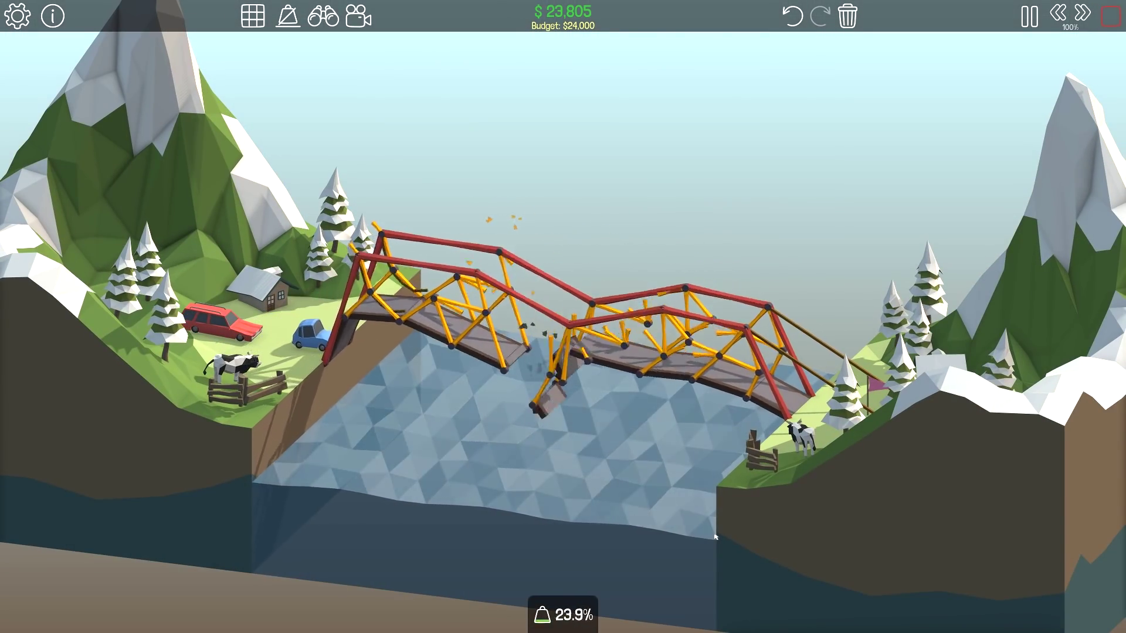
pyautogui.press('space')
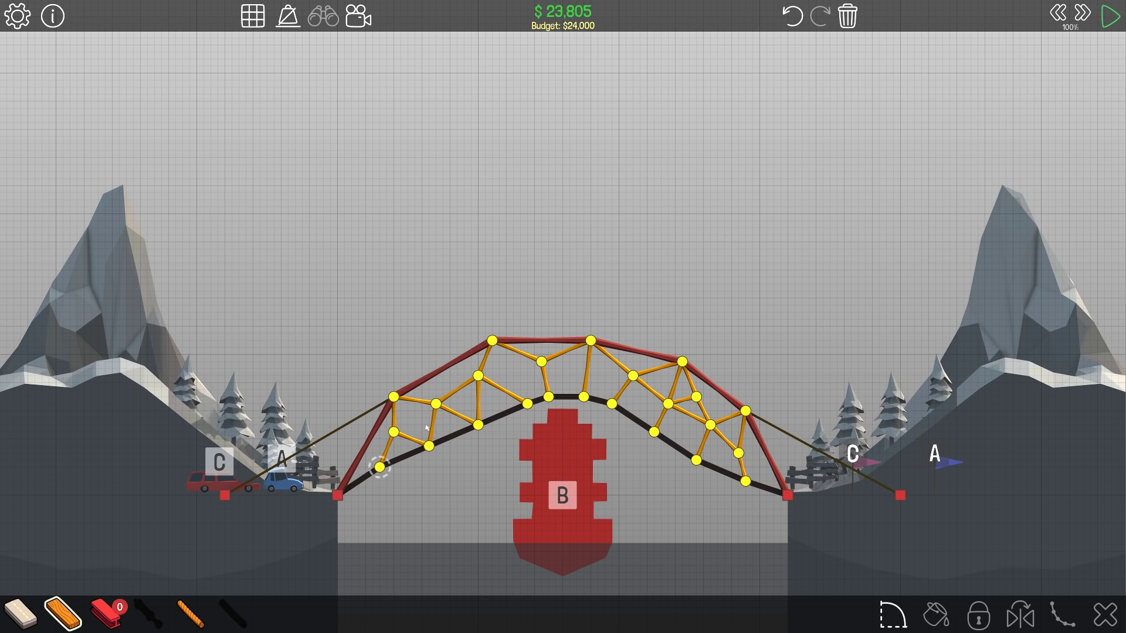
# Add a brace joint near the top-left arch and watch the $24,762 test reach Level Complete.
pyautogui.click(450, 376)
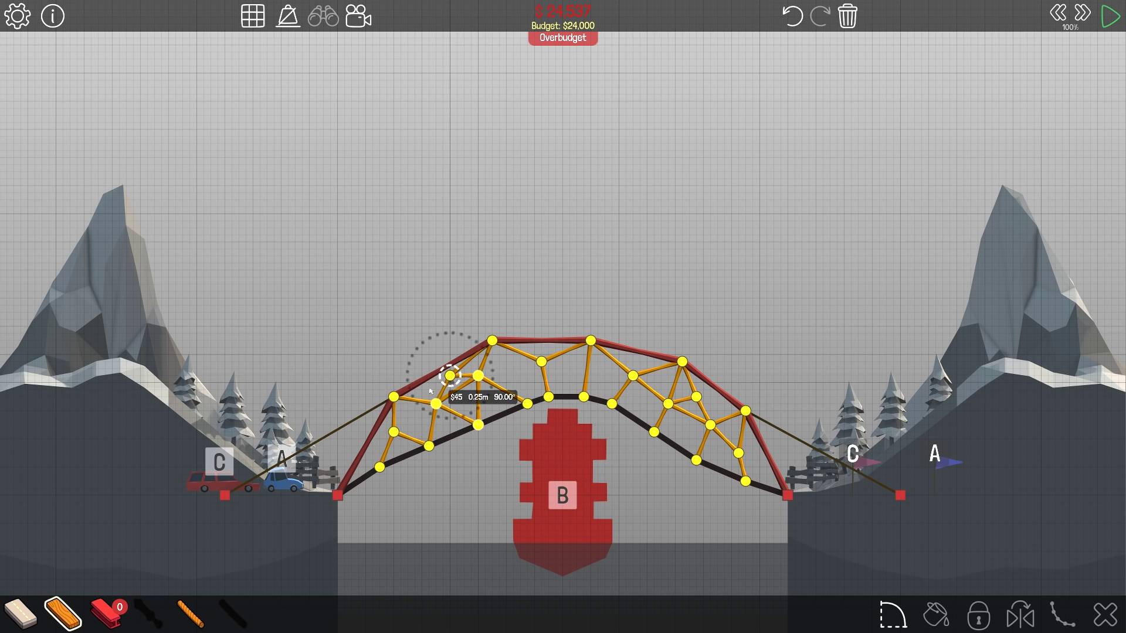
pyautogui.rightClick(409, 401)
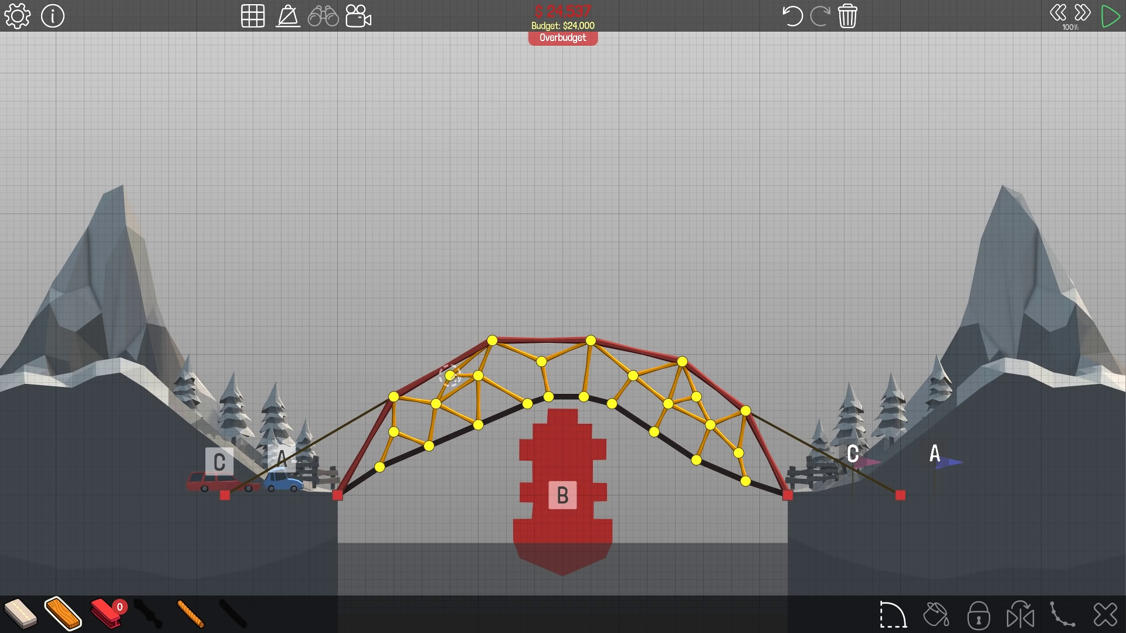
pyautogui.press('space')
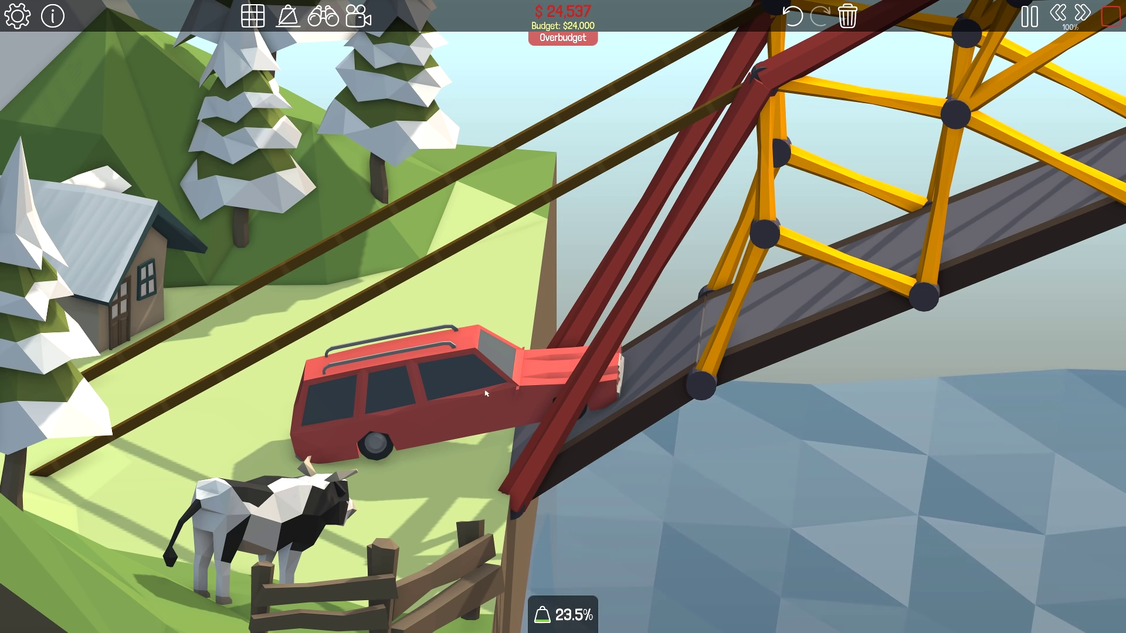
pyautogui.scroll(-5, 491, 397)
pyautogui.scroll(2, 836, 308)
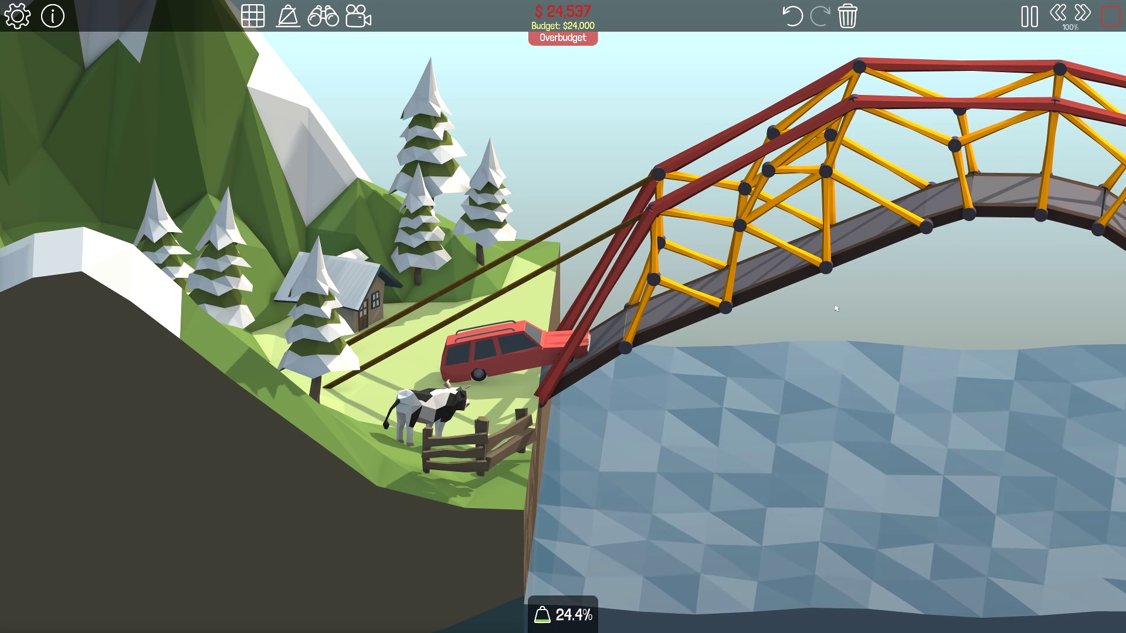
pyautogui.scroll(-5, 837, 308)
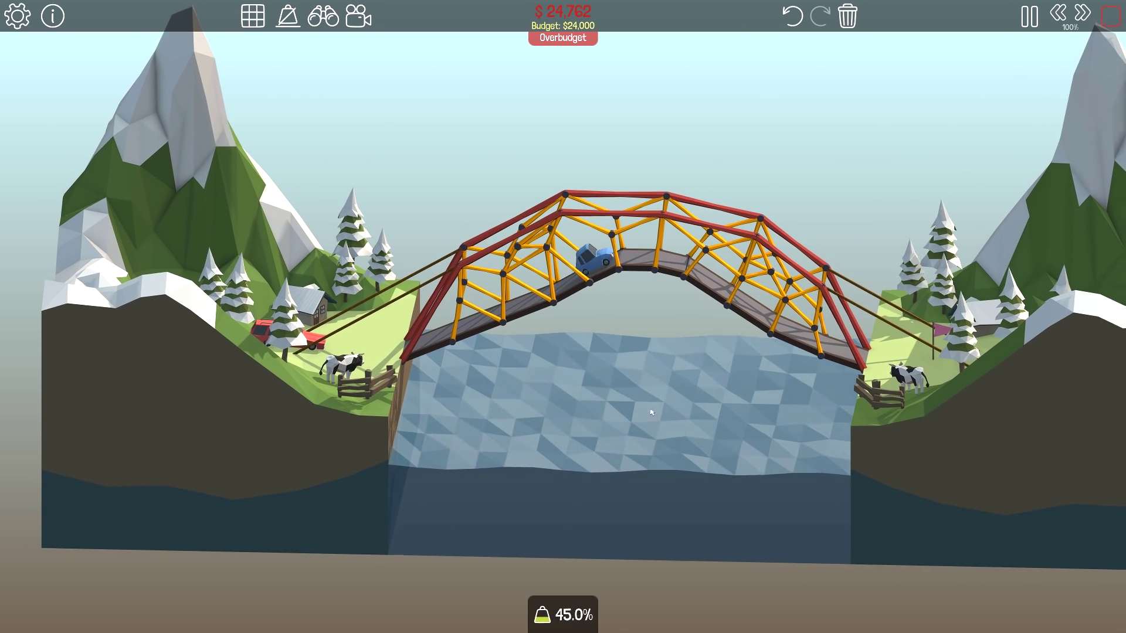
pyautogui.moveTo(643, 424); pyautogui.dragTo(548, 444)
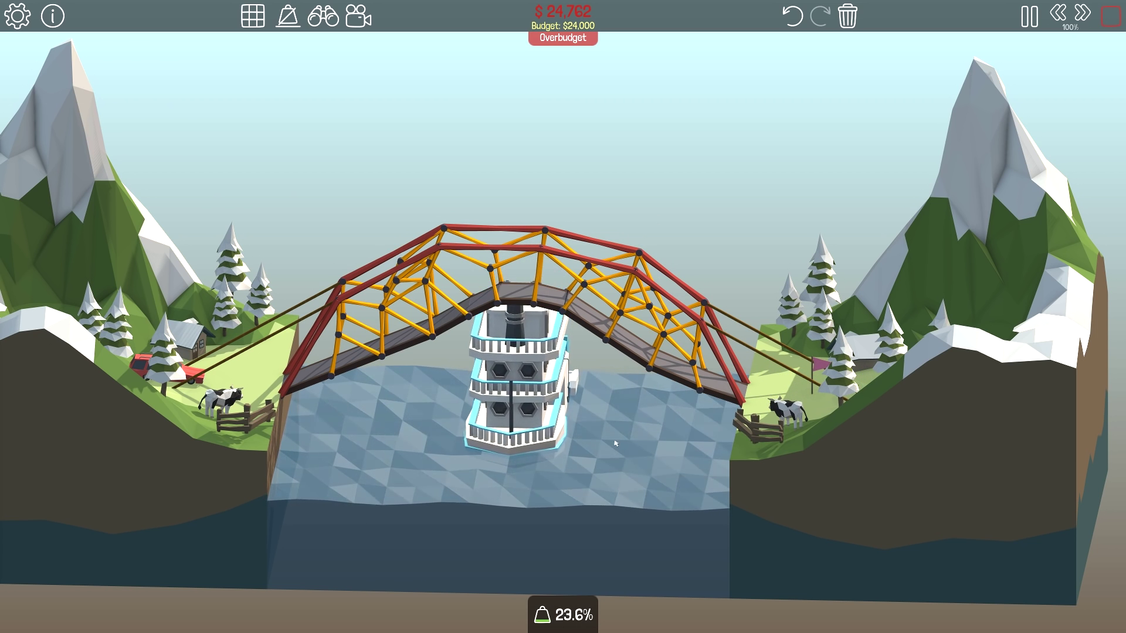
pyautogui.moveTo(615, 445); pyautogui.dragTo(629, 432)
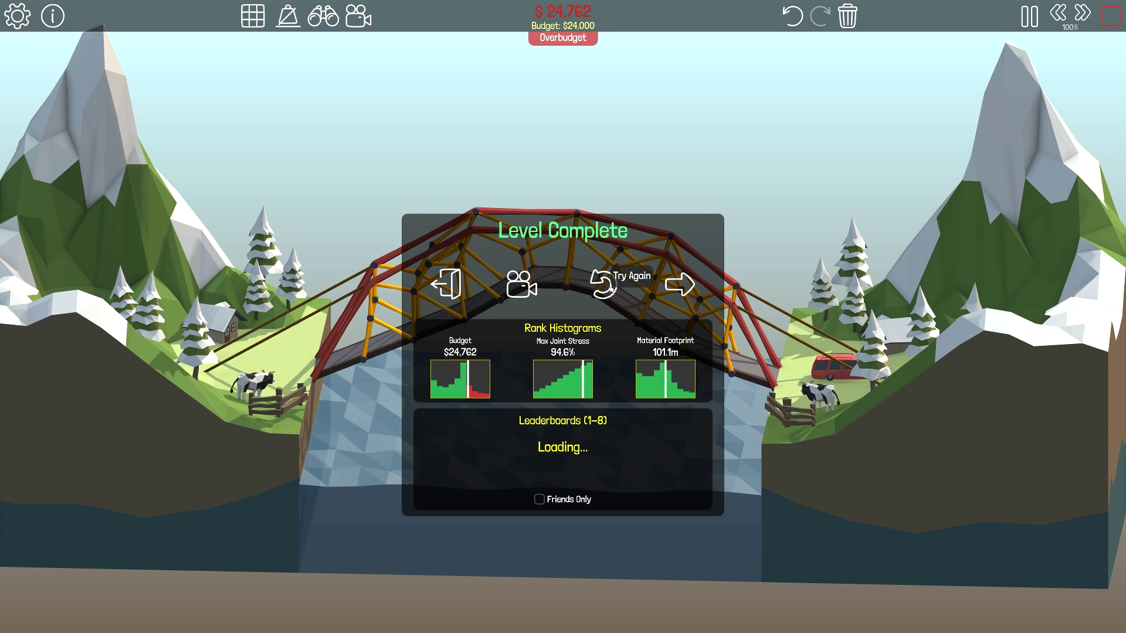
# Pass Overpass at $23,959 with a 300% speed test, show friends only, and advance to 1-9.
pyautogui.click(611, 284)
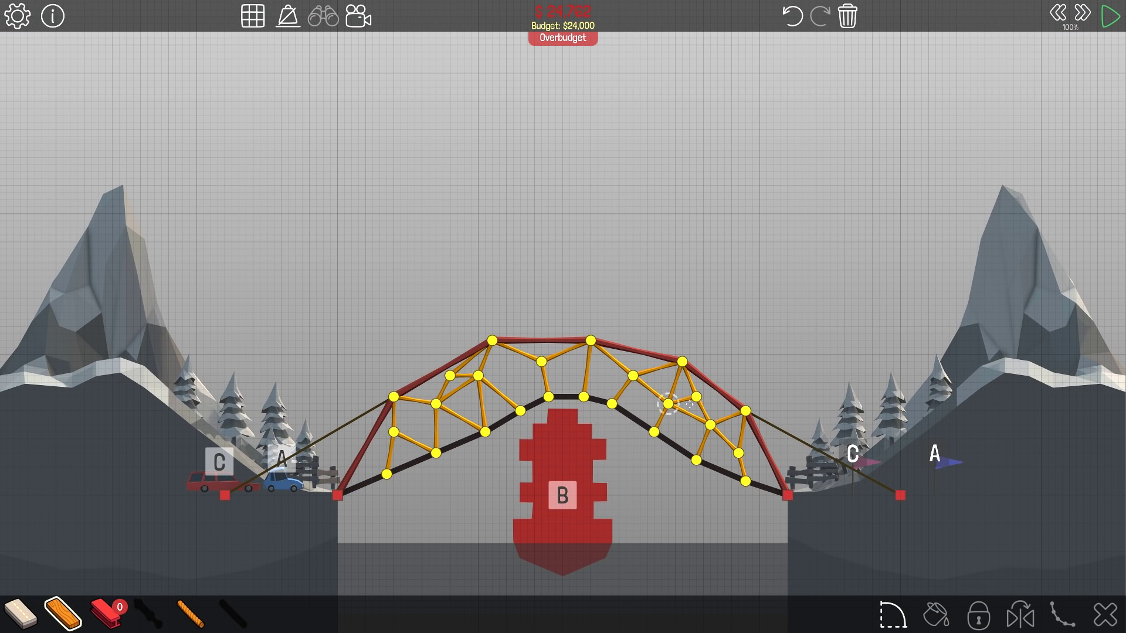
pyautogui.press('space')
pyautogui.press('space')
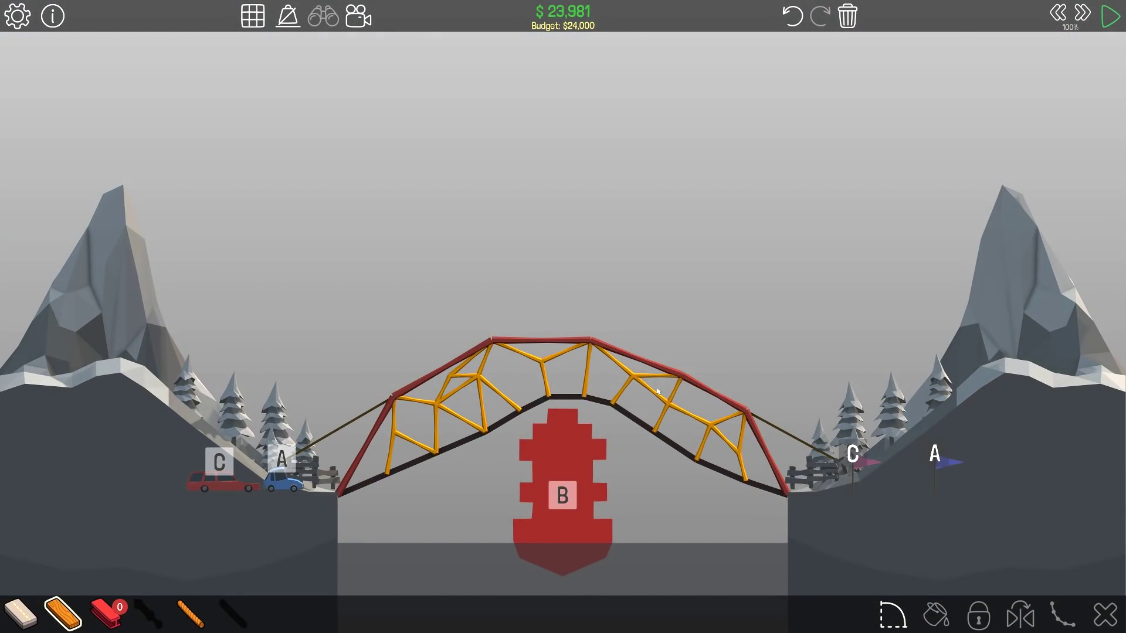
pyautogui.press('x')
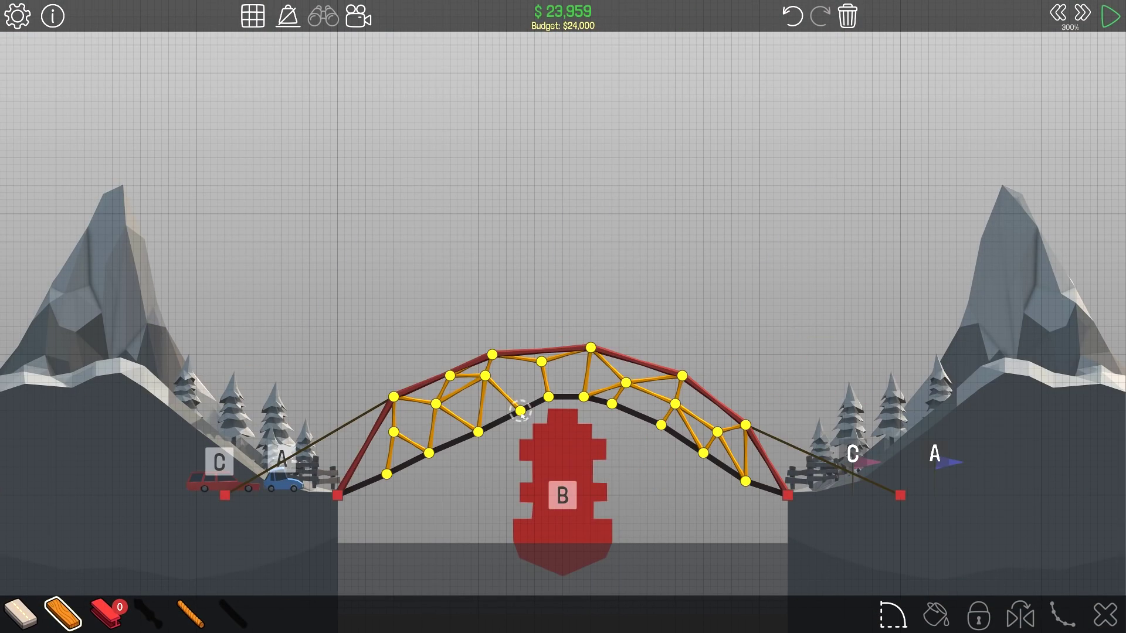
pyautogui.press('space')
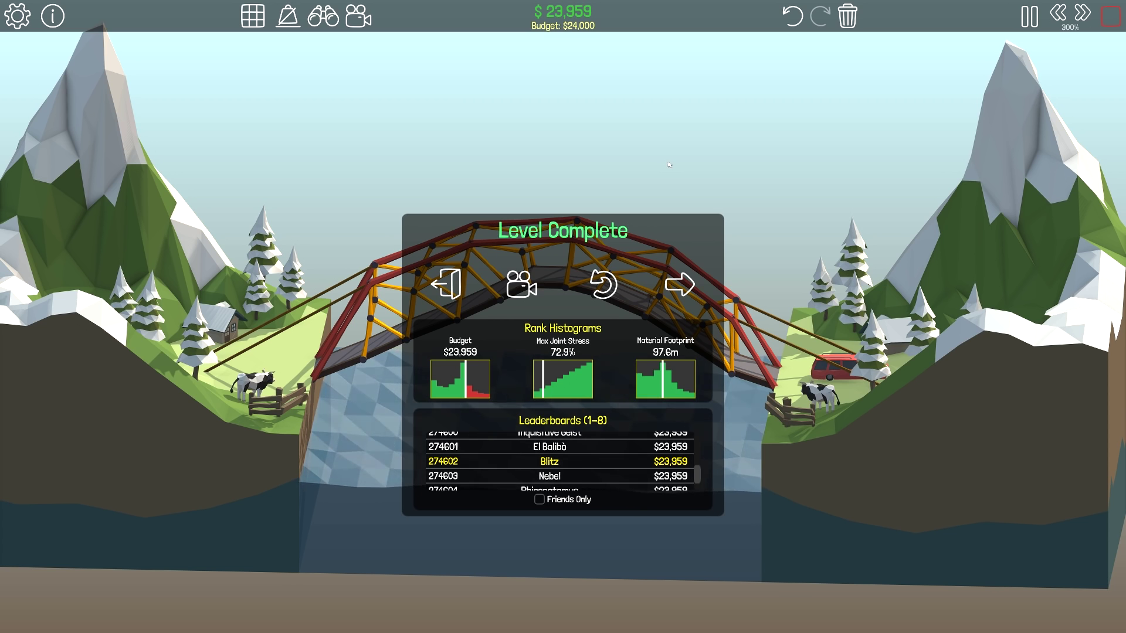
pyautogui.click(541, 502)
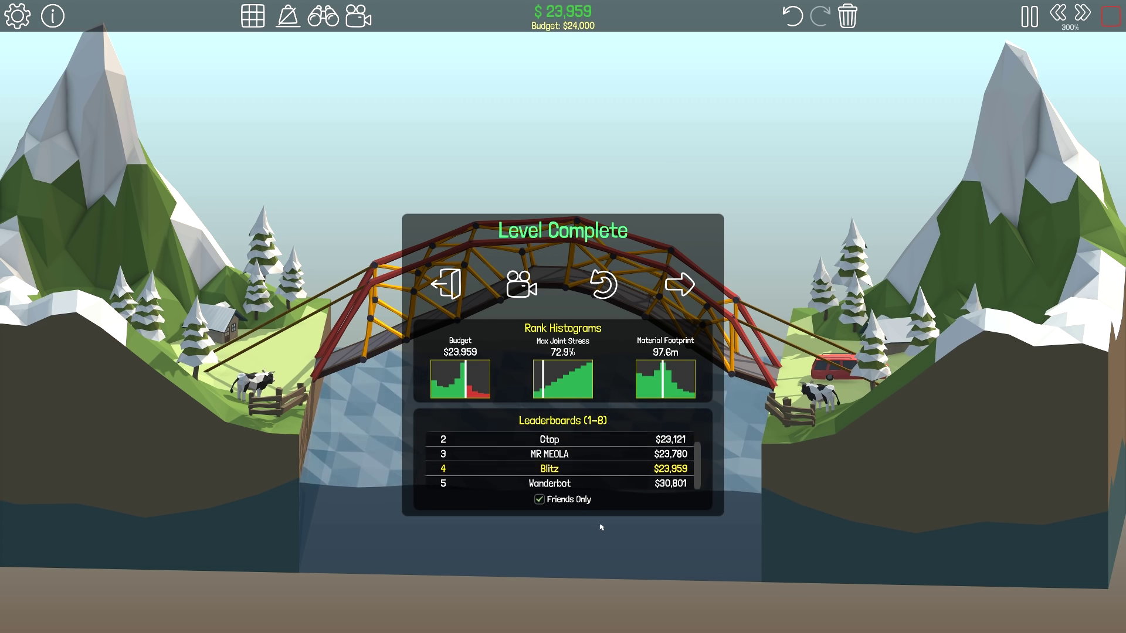
pyautogui.scroll(1, 612, 489)
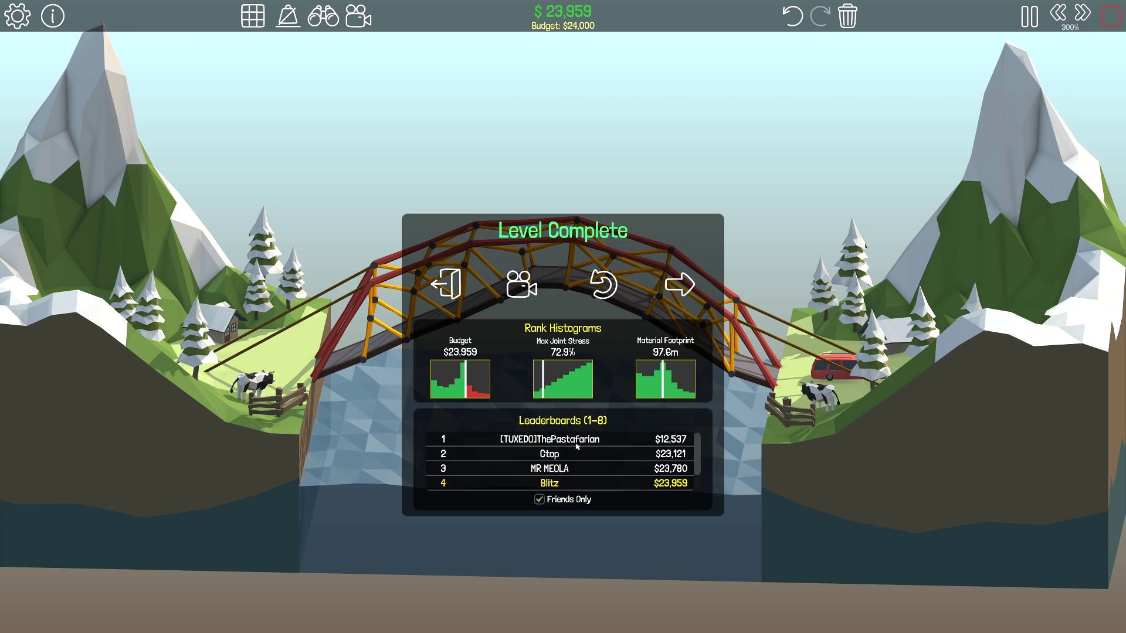
pyautogui.click(678, 285)
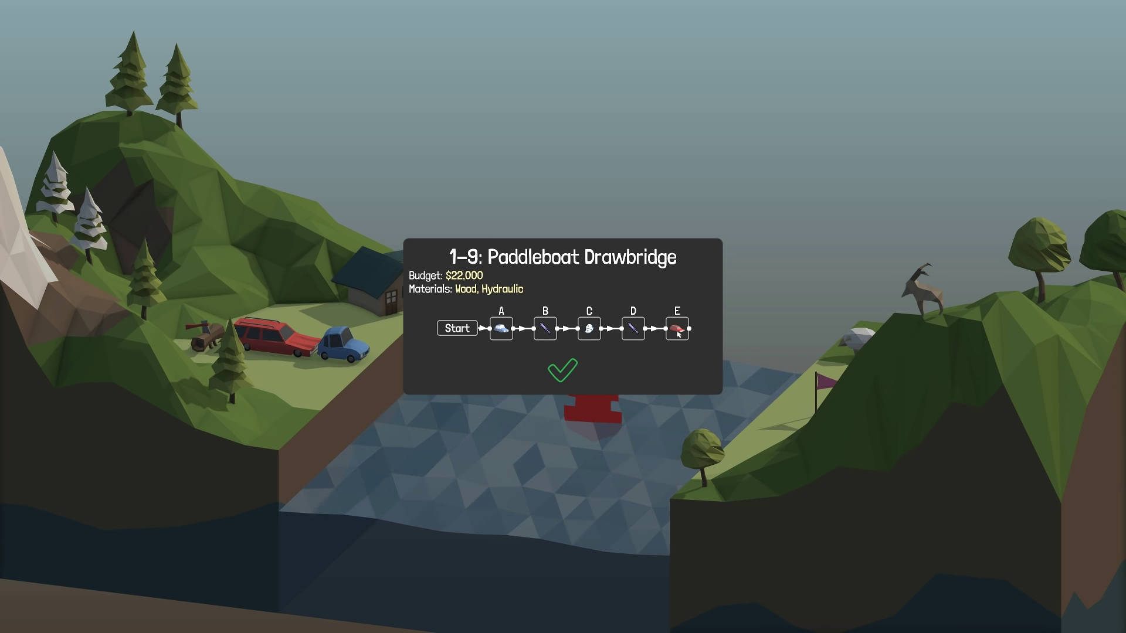
# Lay a $2,400 road deck across the whole Paddleboat Drawbridge gap.
pyautogui.click(577, 374)
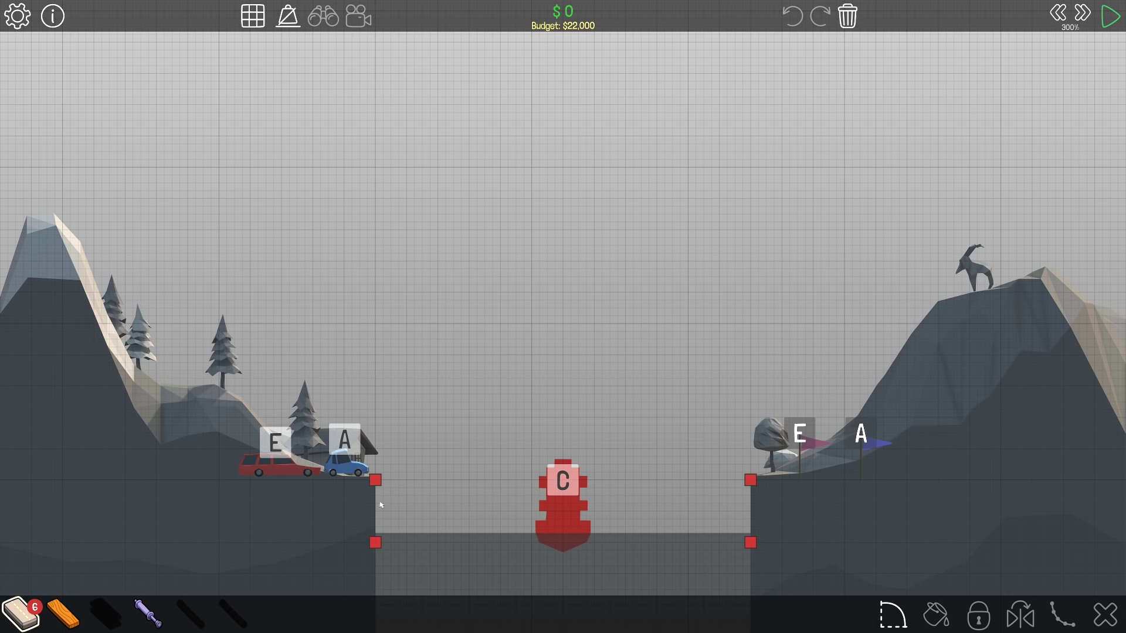
pyautogui.moveTo(375, 481); pyautogui.dragTo(750, 480)
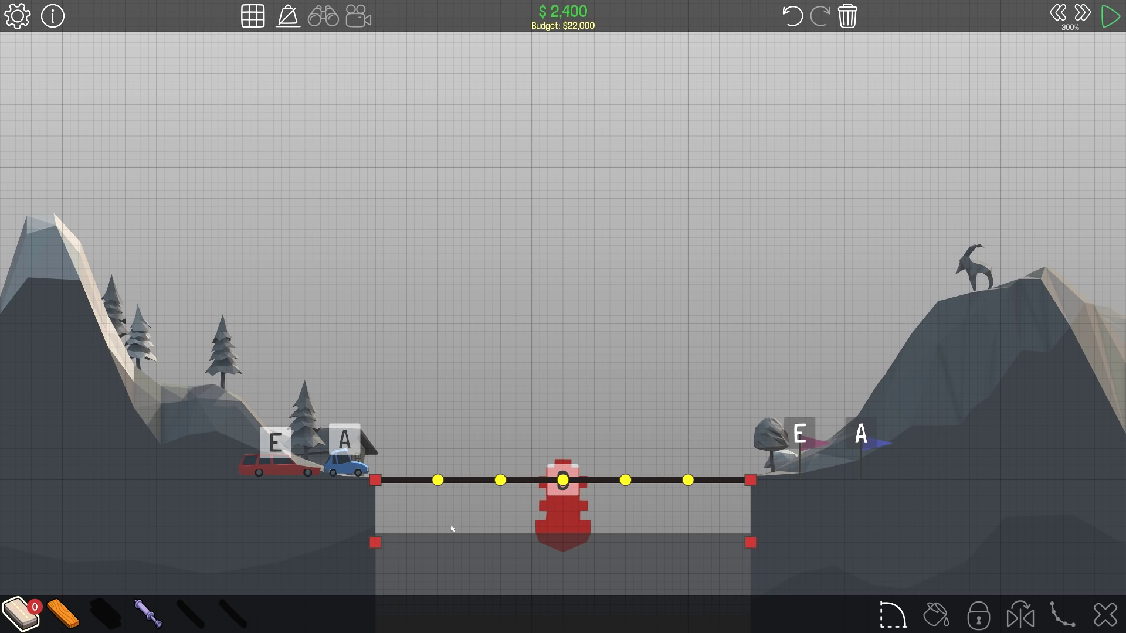
pyautogui.doubleClick(563, 480)
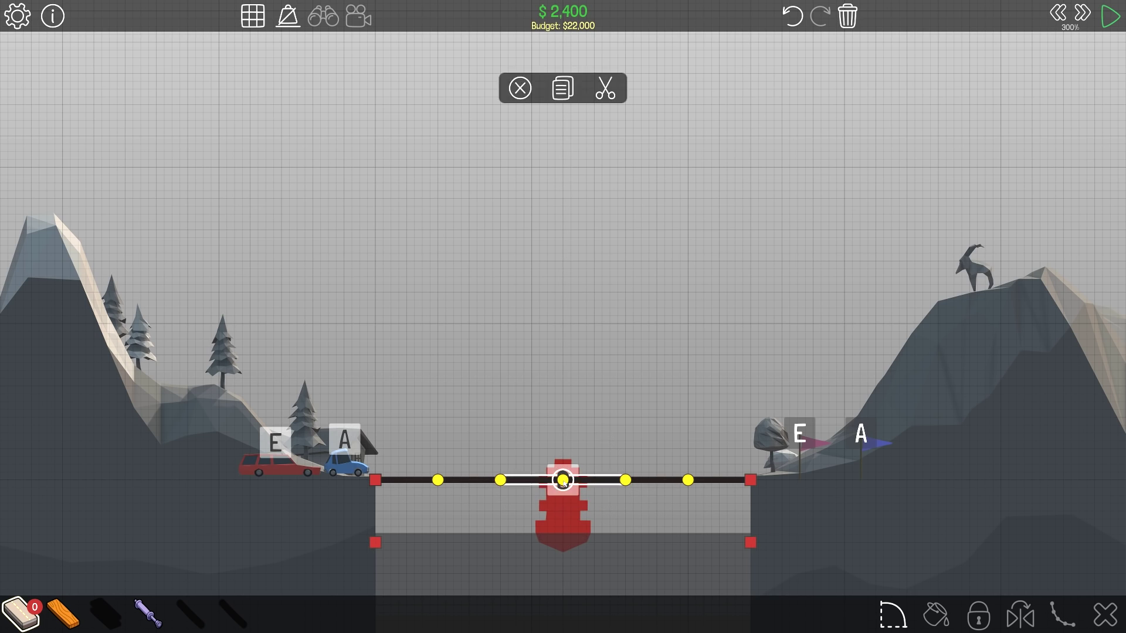
# Turn the middle deck joint into a split joint and switch to hydraulic pistons.
pyautogui.click(564, 480)
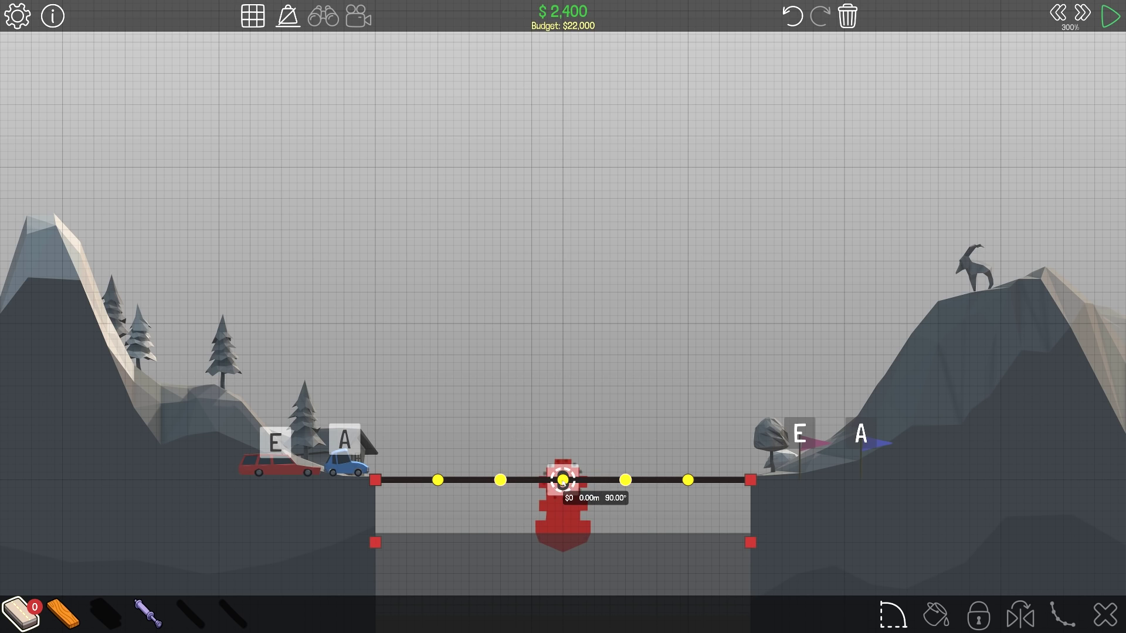
pyautogui.doubleClick(563, 481)
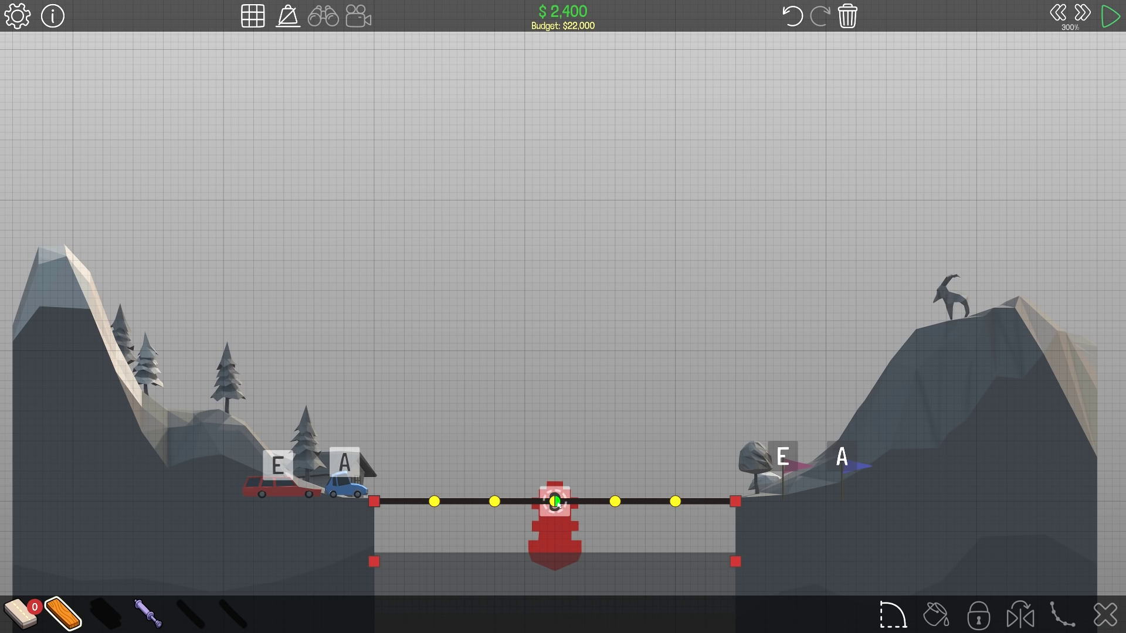
pyautogui.click(556, 503)
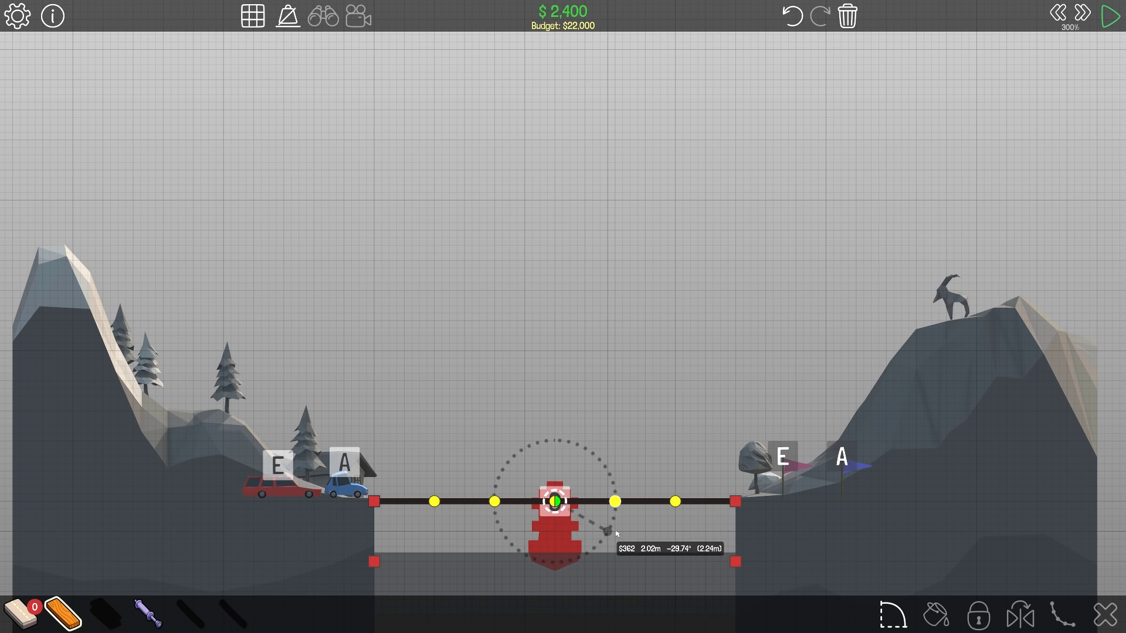
pyautogui.click(607, 532)
pyautogui.click(652, 547)
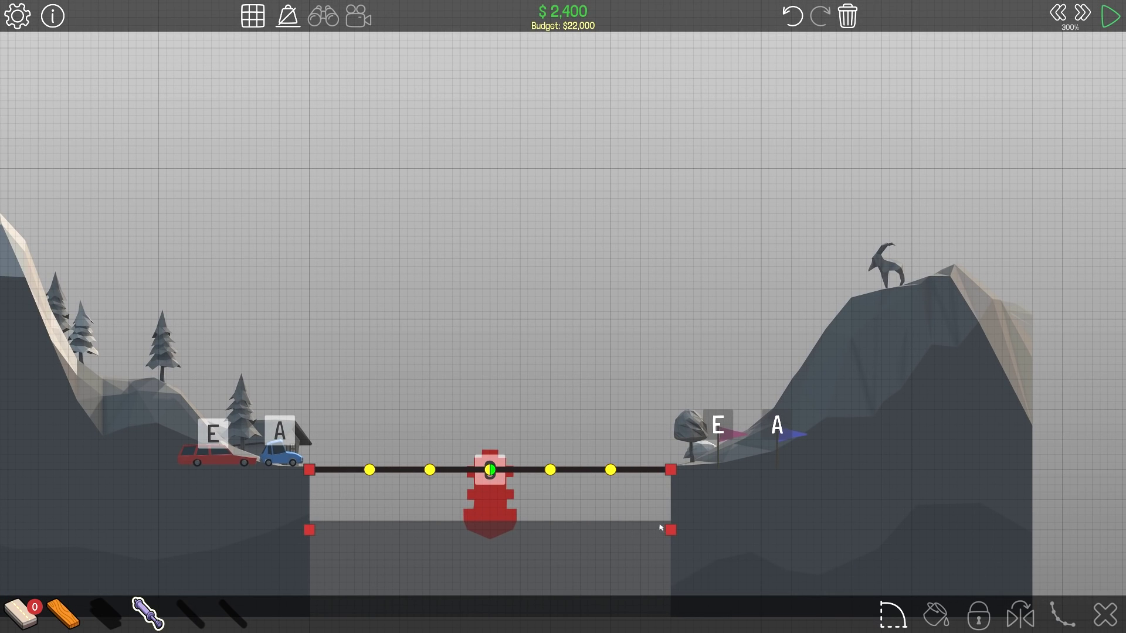
# Connect right and left hydraulic pistons from the lower anchors to the deck, each at Expand +50%.
pyautogui.click(670, 529)
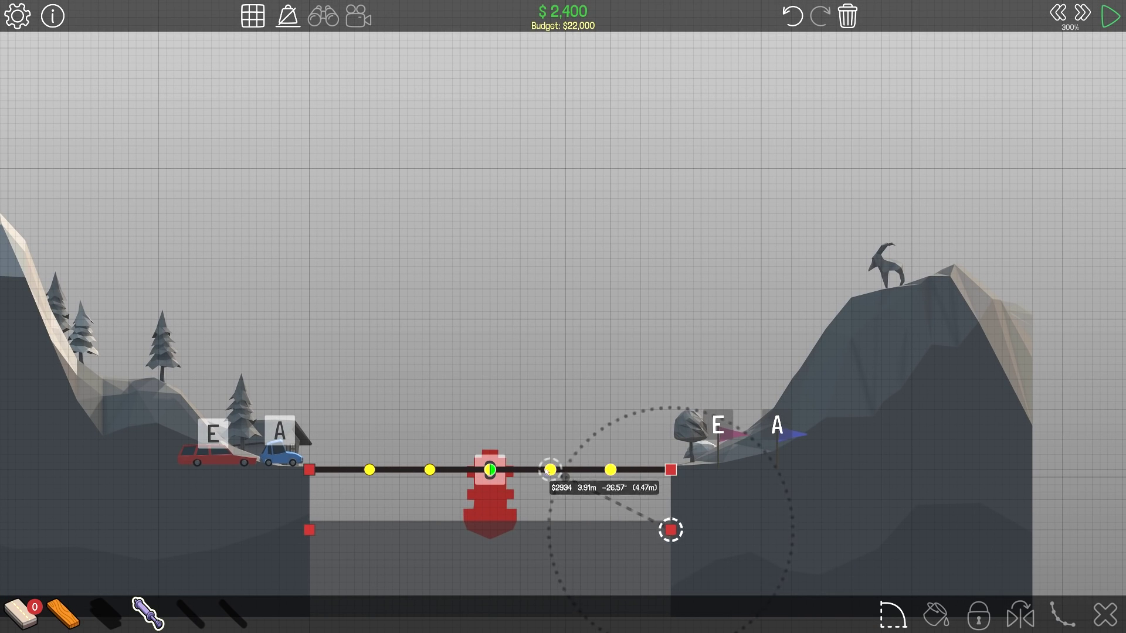
pyautogui.click(609, 469)
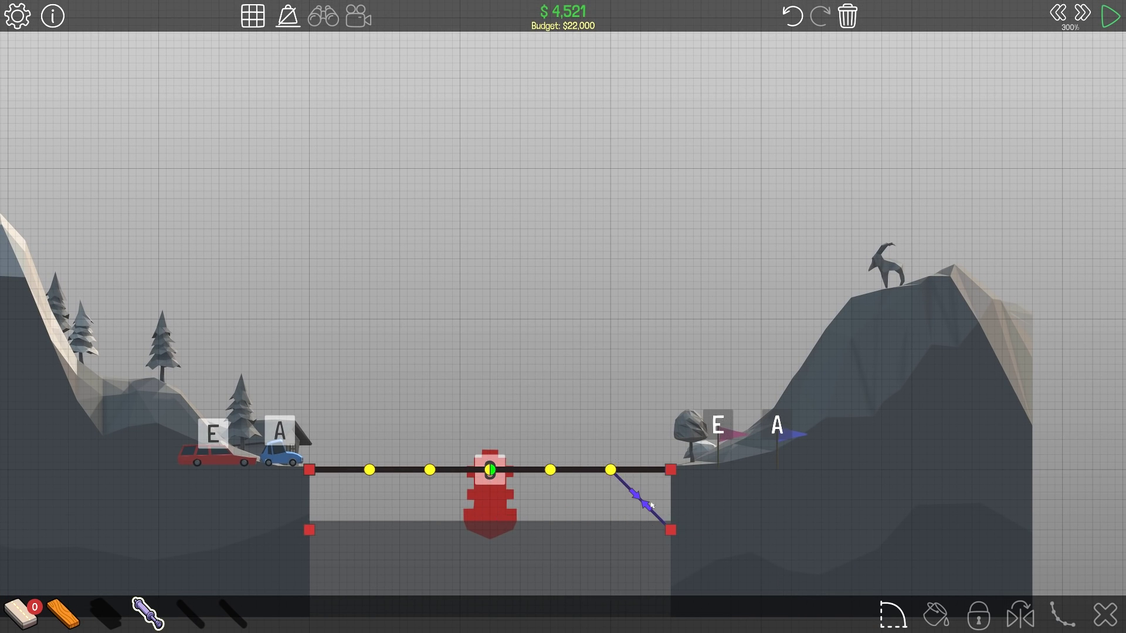
pyautogui.scroll(-1, 659, 526)
pyautogui.scroll(2, 659, 525)
pyautogui.moveTo(652, 510); pyautogui.dragTo(764, 614)
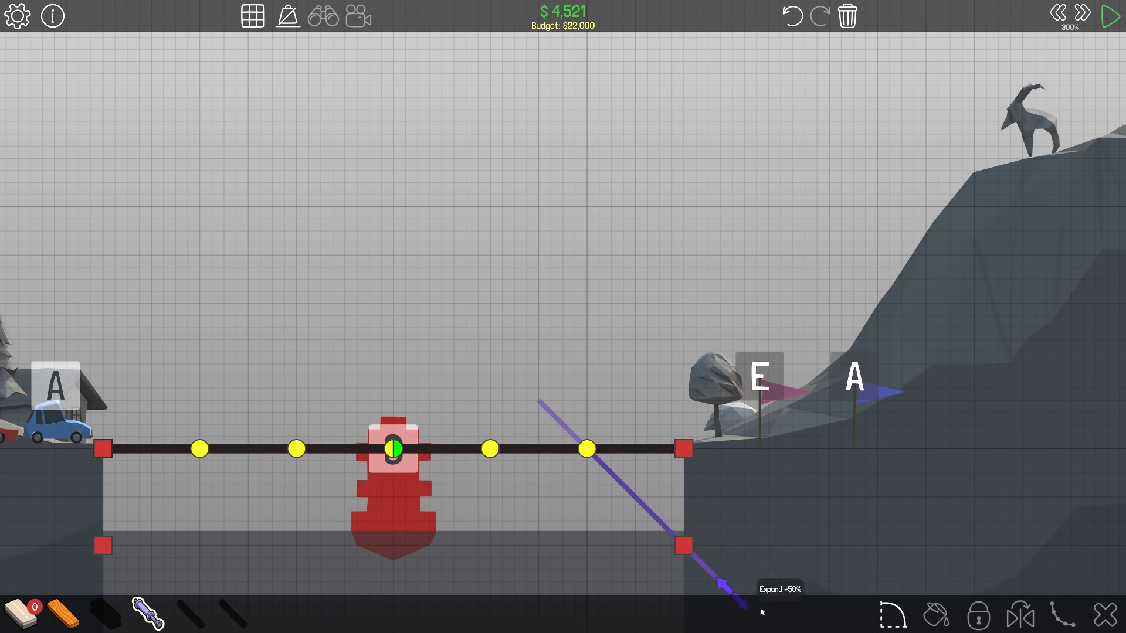
pyautogui.scroll(-2, 537, 558)
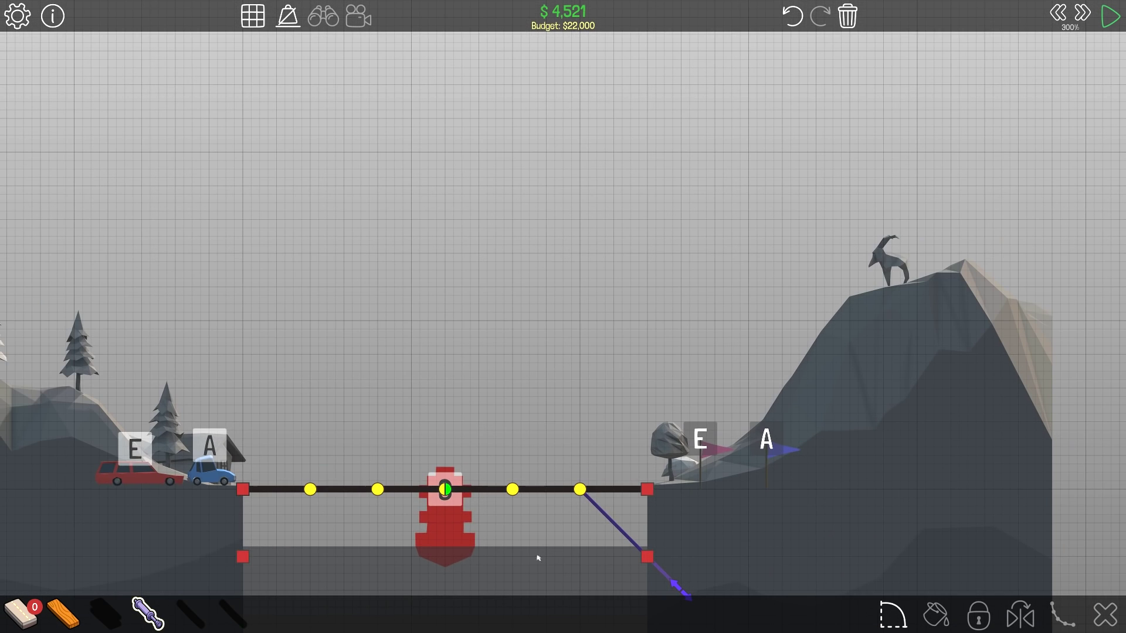
pyautogui.click(242, 558)
pyautogui.click(311, 489)
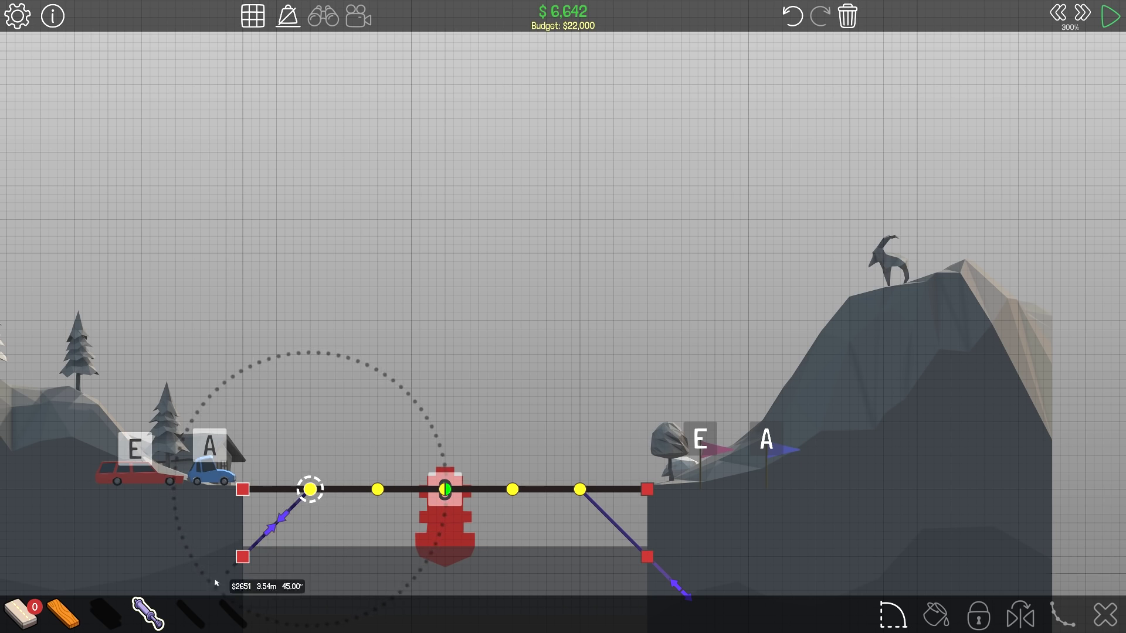
pyautogui.moveTo(273, 526); pyautogui.dragTo(315, 557)
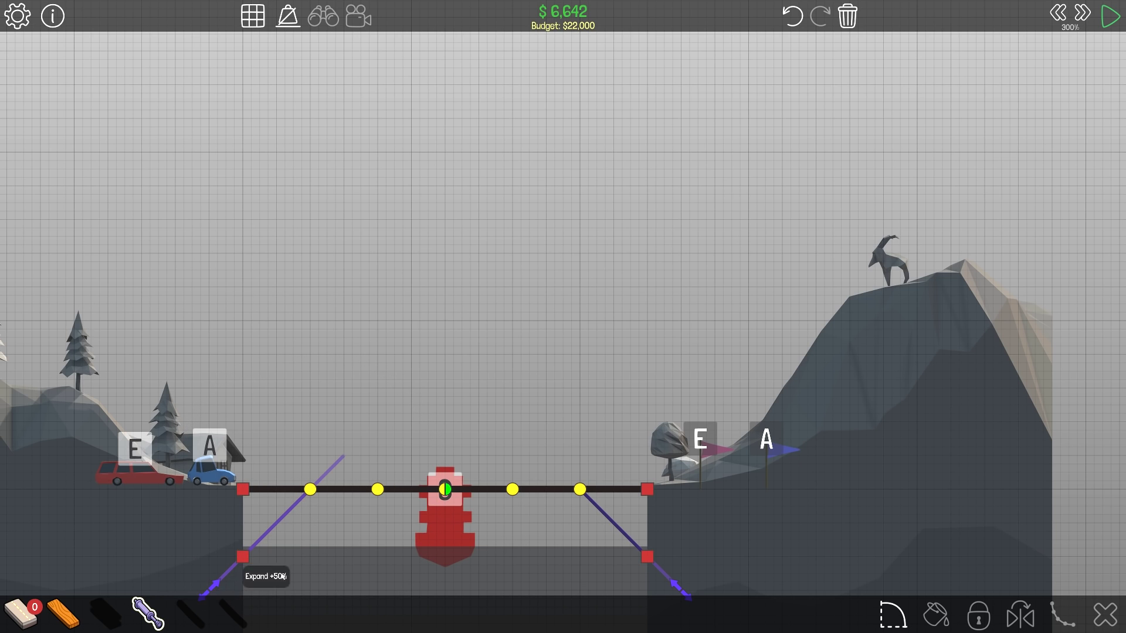
pyautogui.scroll(-1, 315, 557)
# Dismiss the material choices and start the test run of the $6,642 bridge.
pyautogui.rightClick(397, 453)
pyautogui.scroll(1, 454, 387)
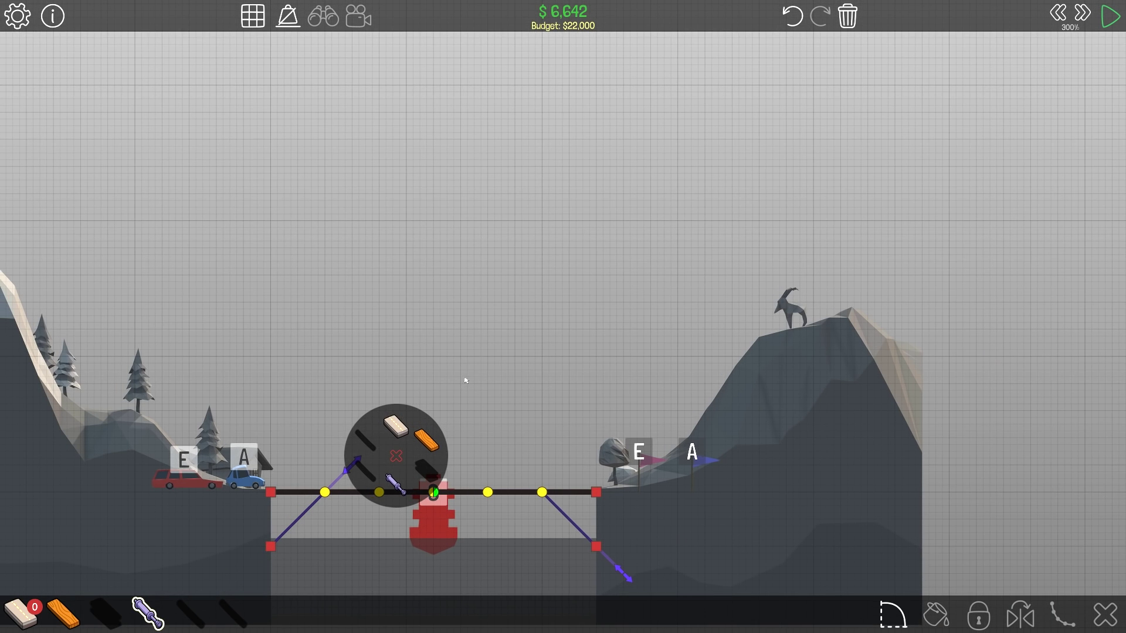
pyautogui.press('Escape')
pyautogui.press('Escape')
pyautogui.press('Escape')
pyautogui.click(384, 456)
pyautogui.press('space')
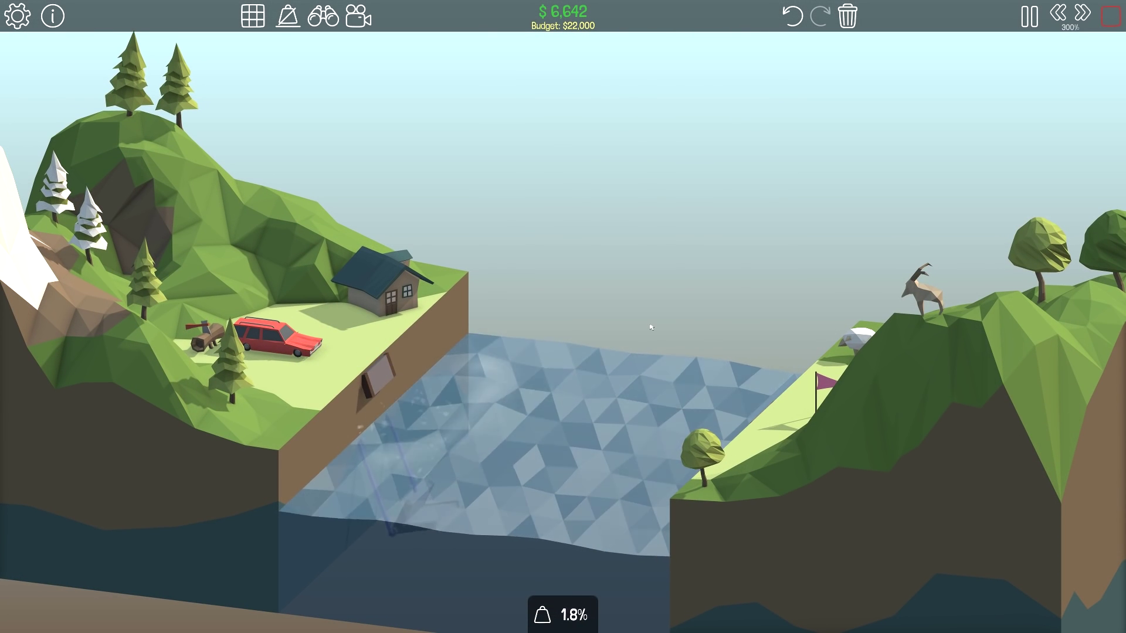
# Build wooden trusses over both deck halves ($15,580) and test the bridge.
pyautogui.press('space')
pyautogui.click(66, 613)
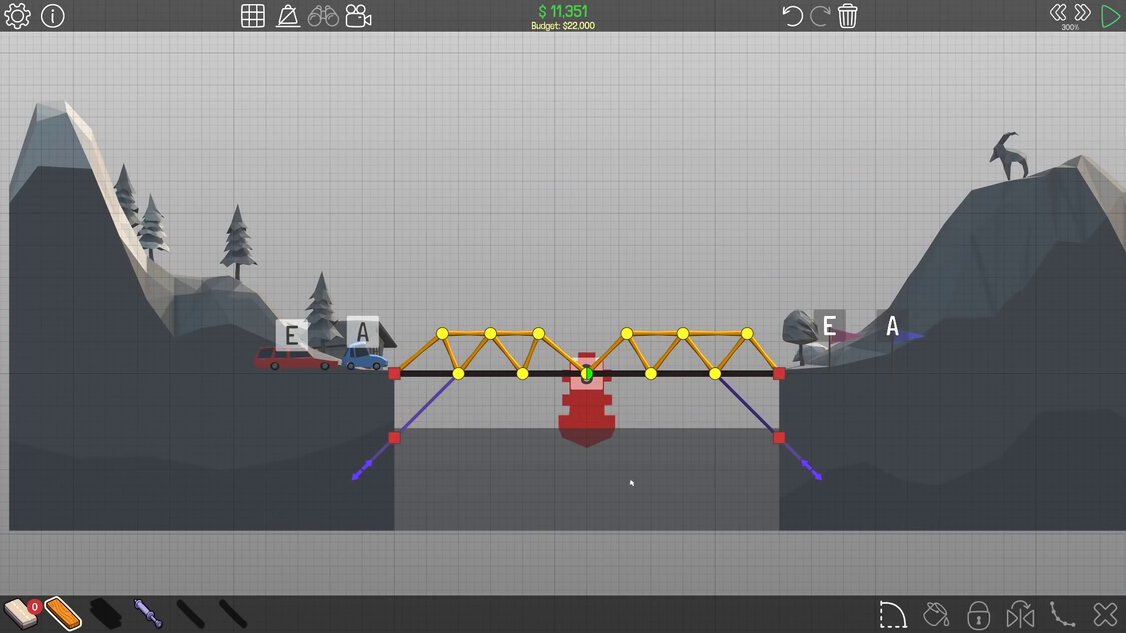
pyautogui.press('space')
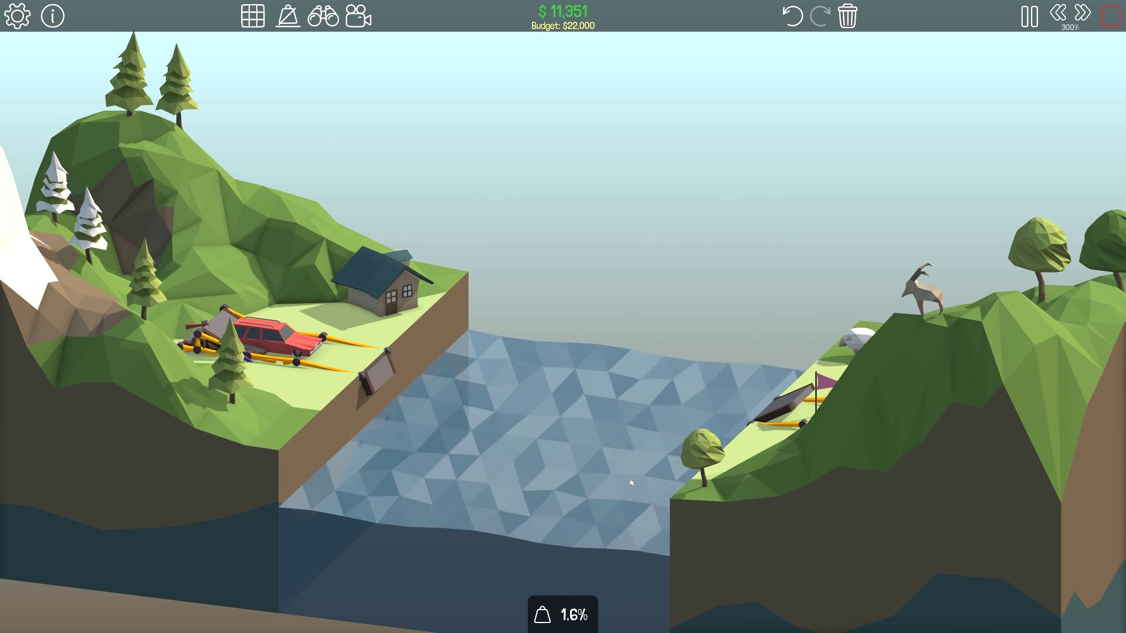
pyautogui.press('space')
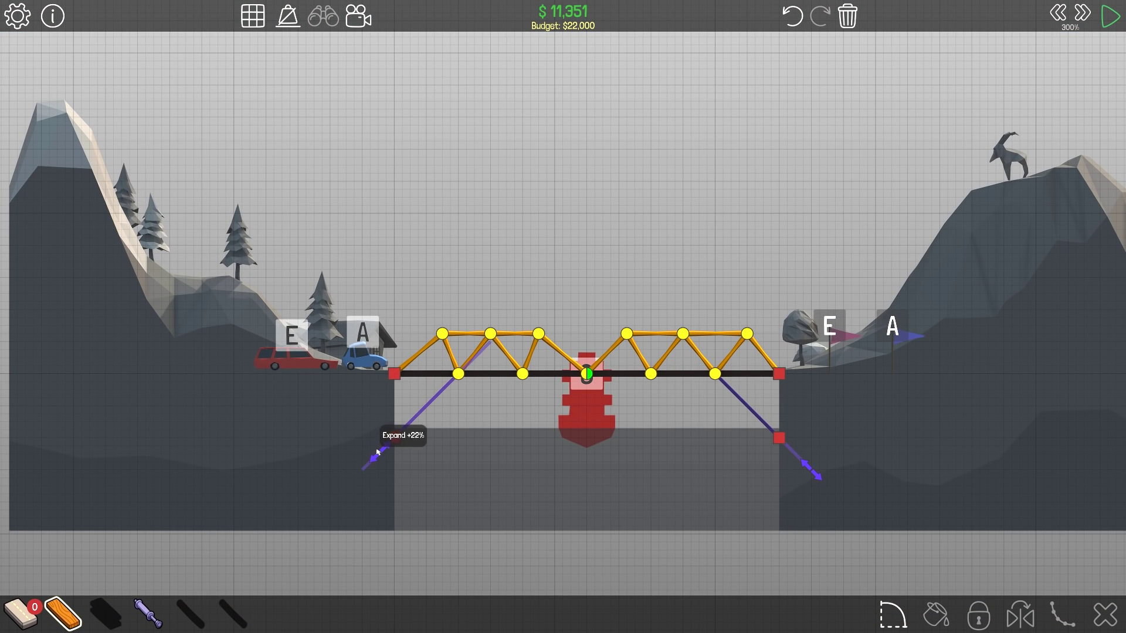
# Retune the piston expansion and rerun the tests as the paddleboat wrecks the bridge.
pyautogui.press('space')
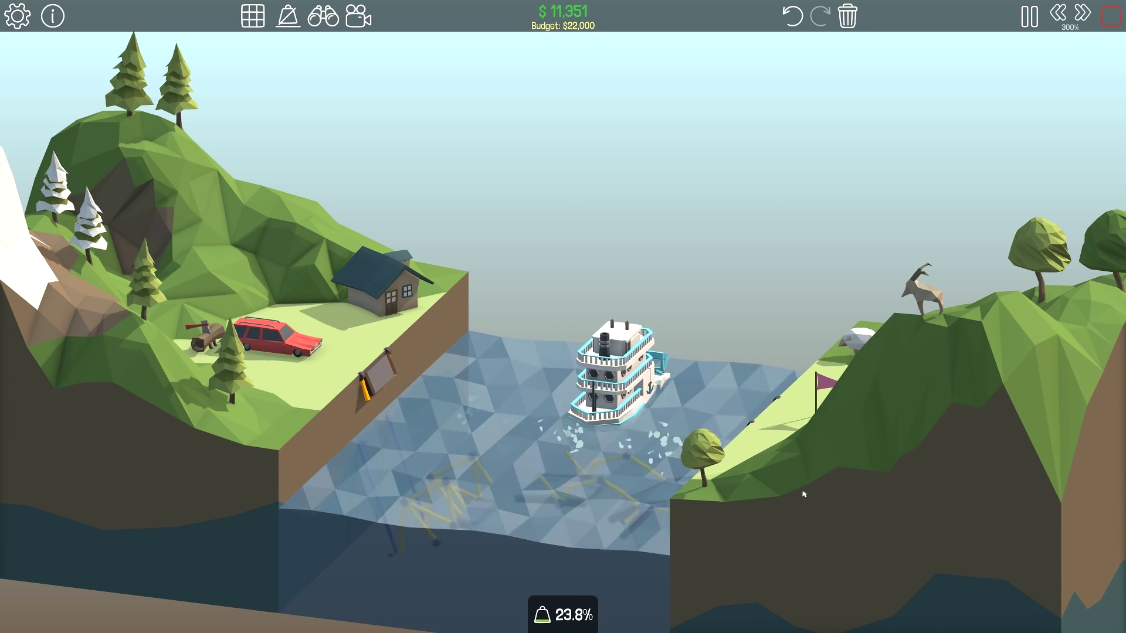
pyautogui.press('space')
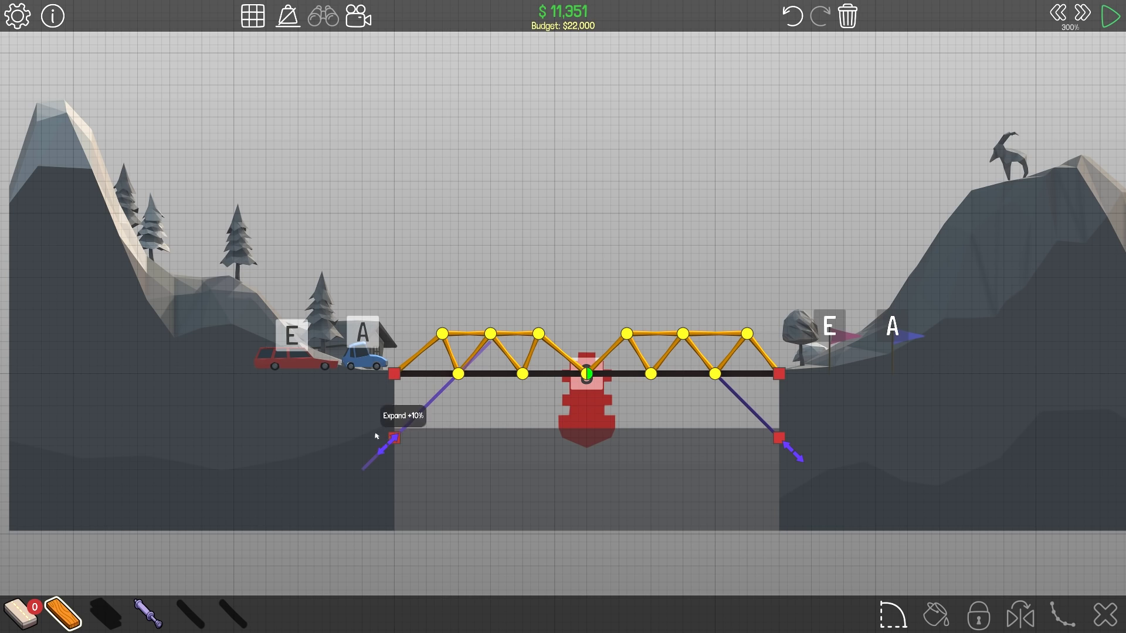
pyautogui.press('space')
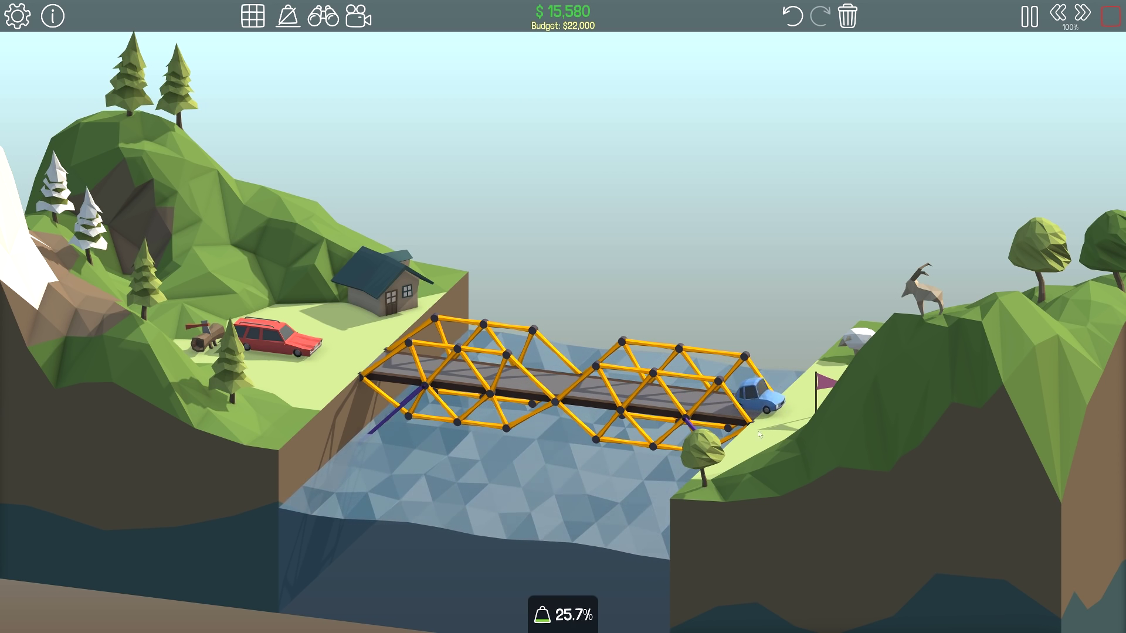
pyautogui.scroll(2, 669, 475)
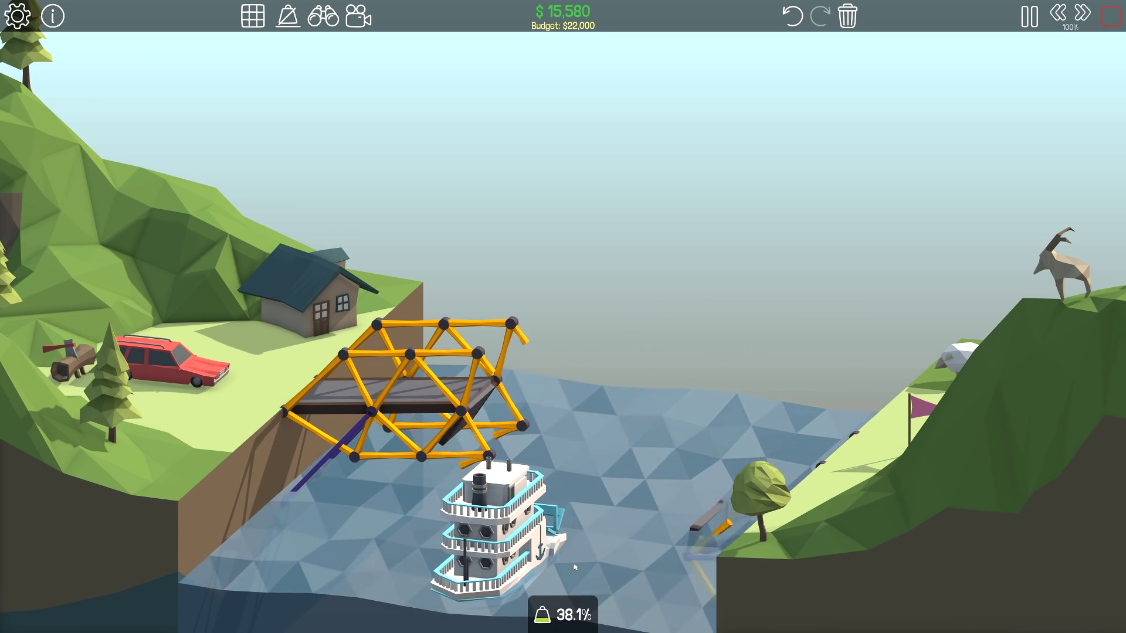
pyautogui.moveTo(616, 549); pyautogui.dragTo(665, 490)
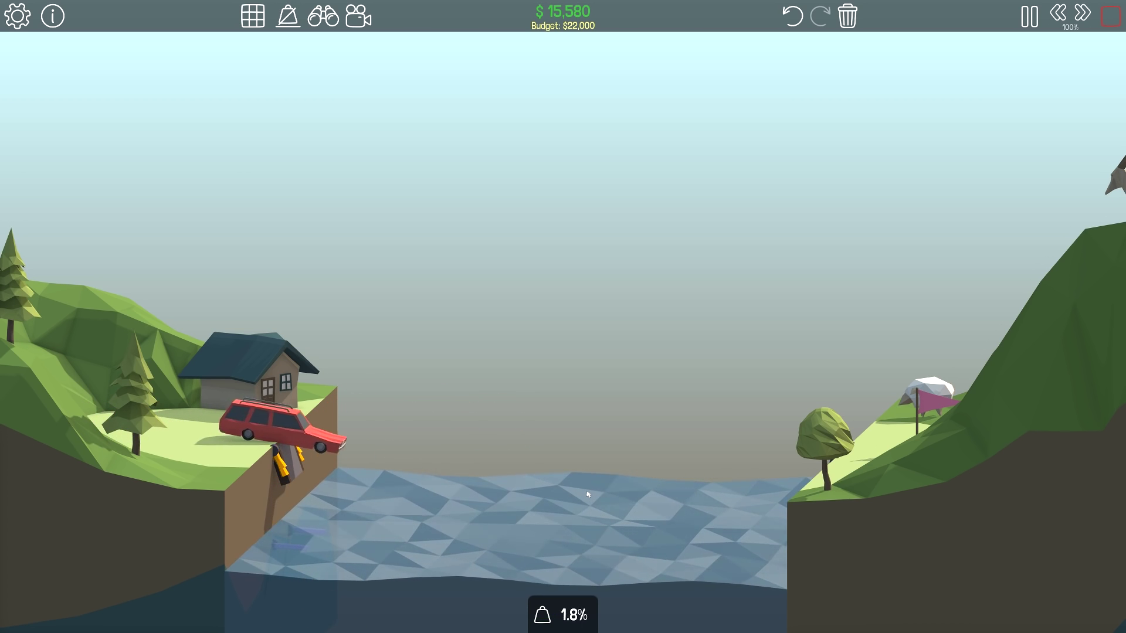
# Add under-deck trusses, lower the pistons at Expand +20%, and pass 1-9 at $16,153.
pyautogui.press('space')
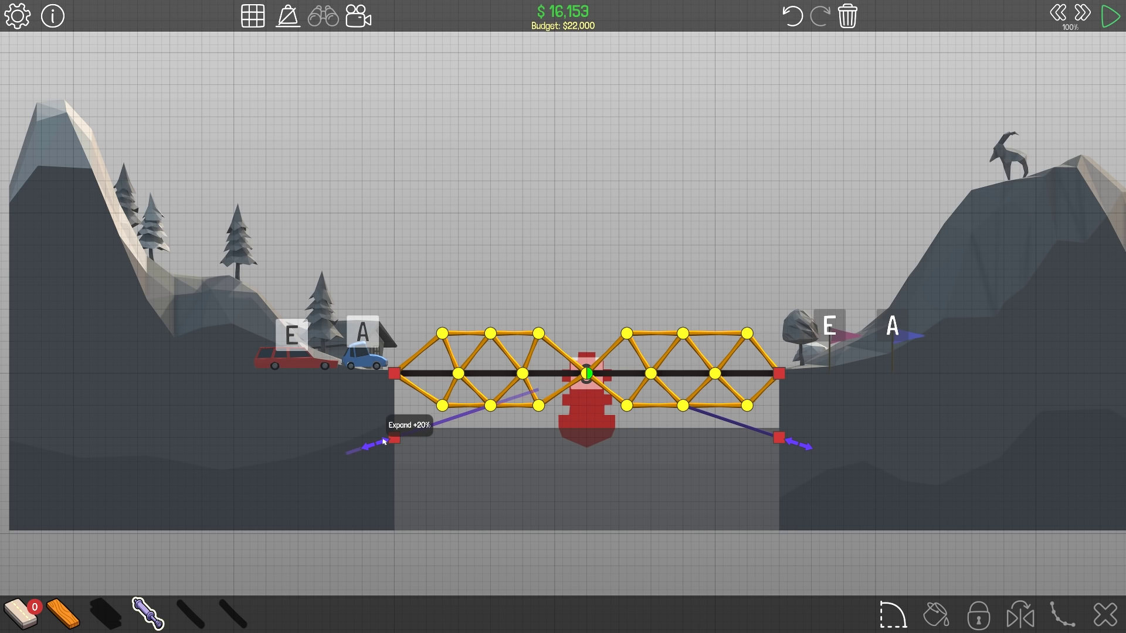
pyautogui.press('space')
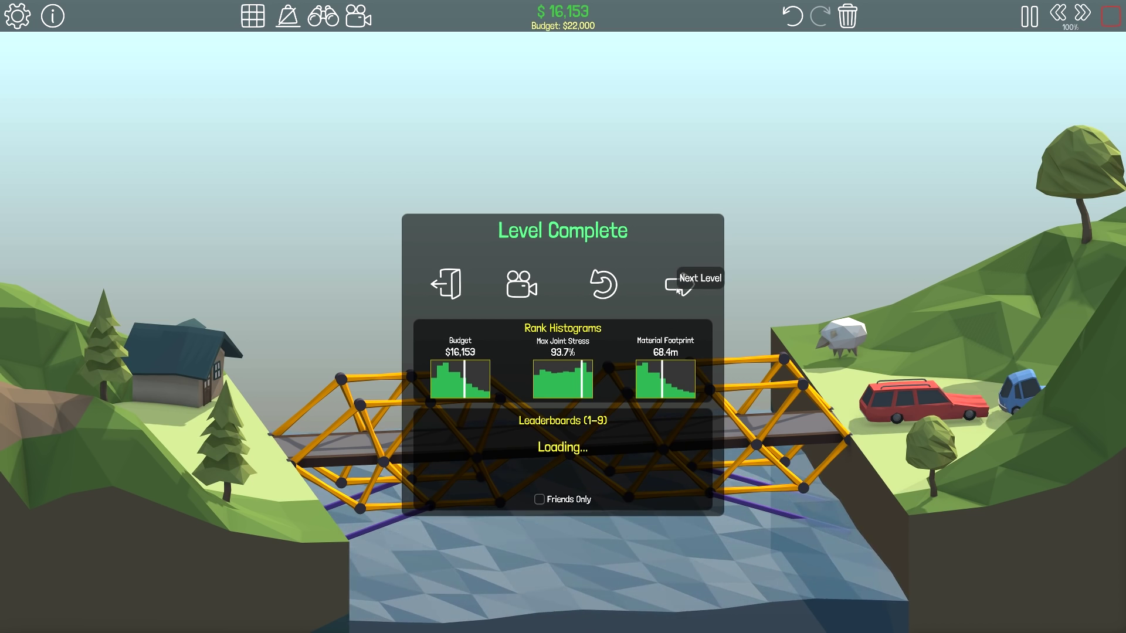
# Advance to level 1-10: Checkpoint and dismiss the checkpoint tutorial and level overview.
pyautogui.click(678, 284)
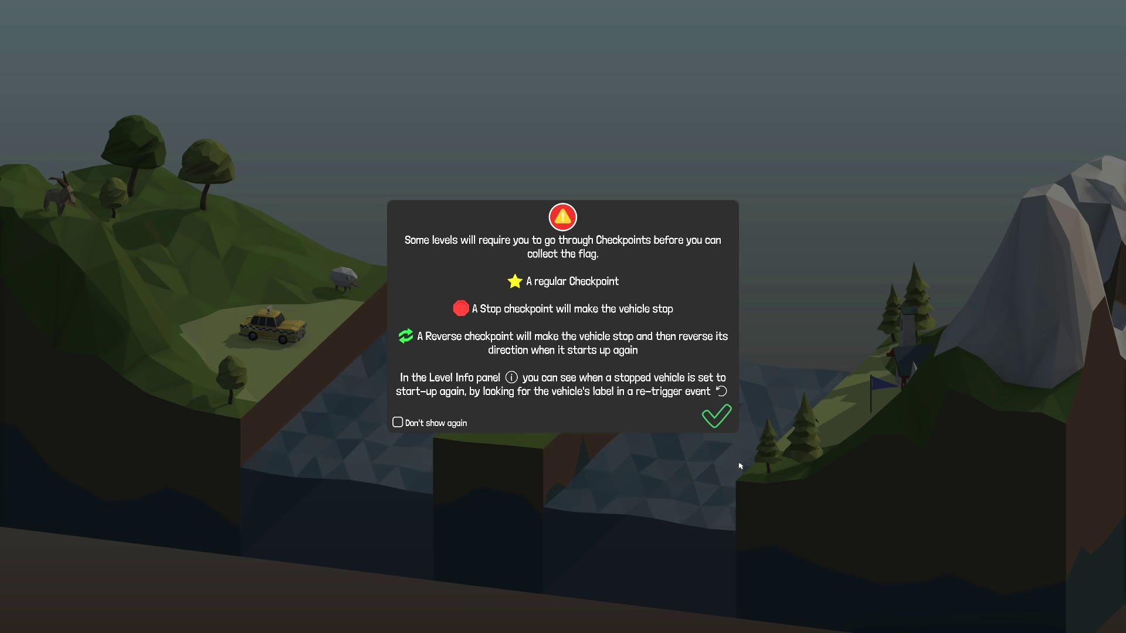
pyautogui.click(718, 417)
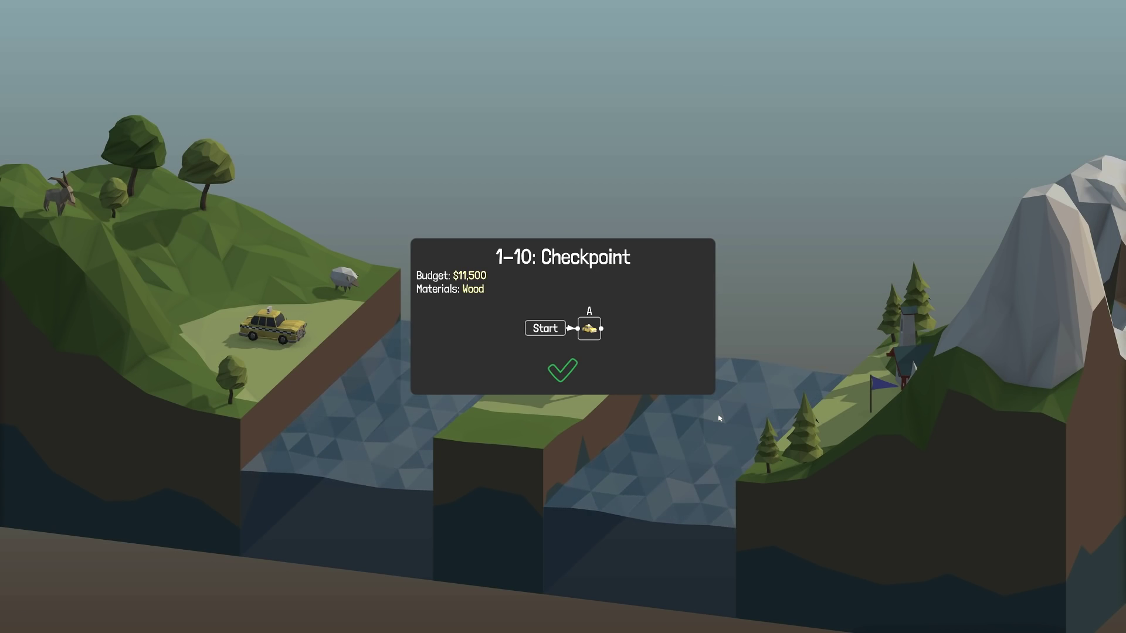
pyautogui.click(565, 375)
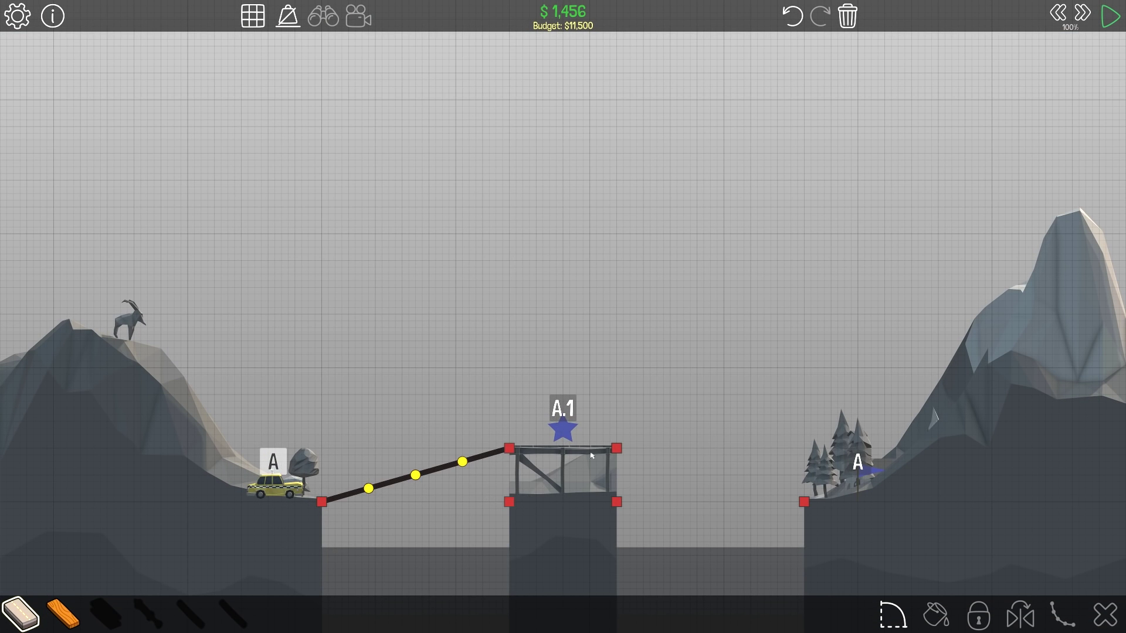
# Lay road from the middle pier to the right bank, add wooden arches, and pass at $11,053.
pyautogui.moveTo(617, 449); pyautogui.dragTo(806, 502)
pyautogui.click(805, 503)
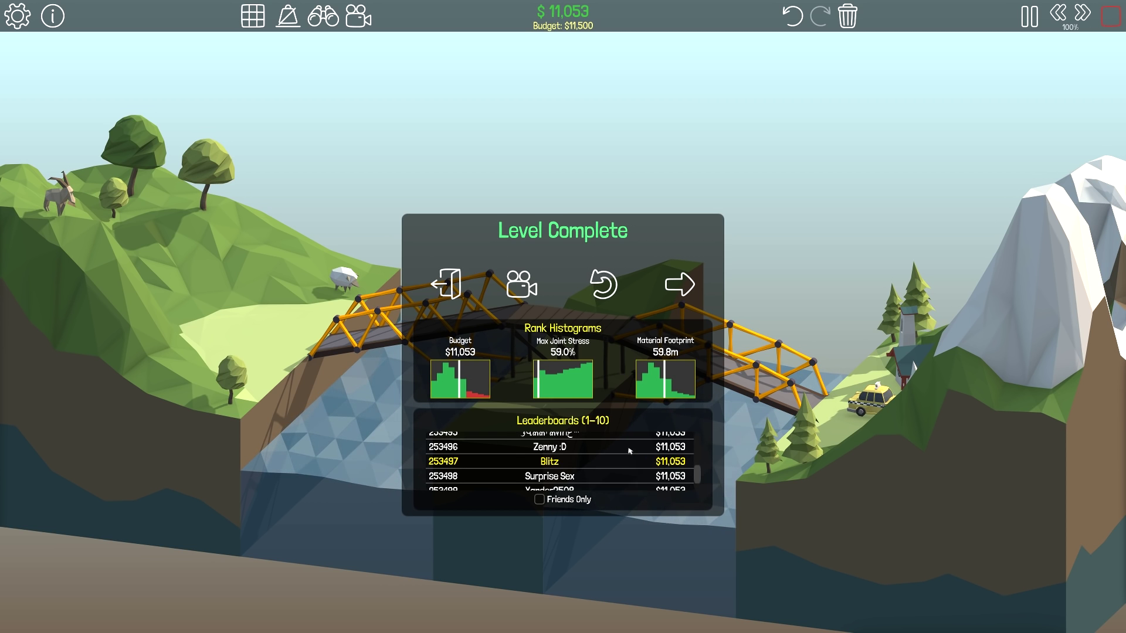
# Open level 1-11 Low Budget Bridge and lay the road deck to the right anchor.
pyautogui.click(680, 290)
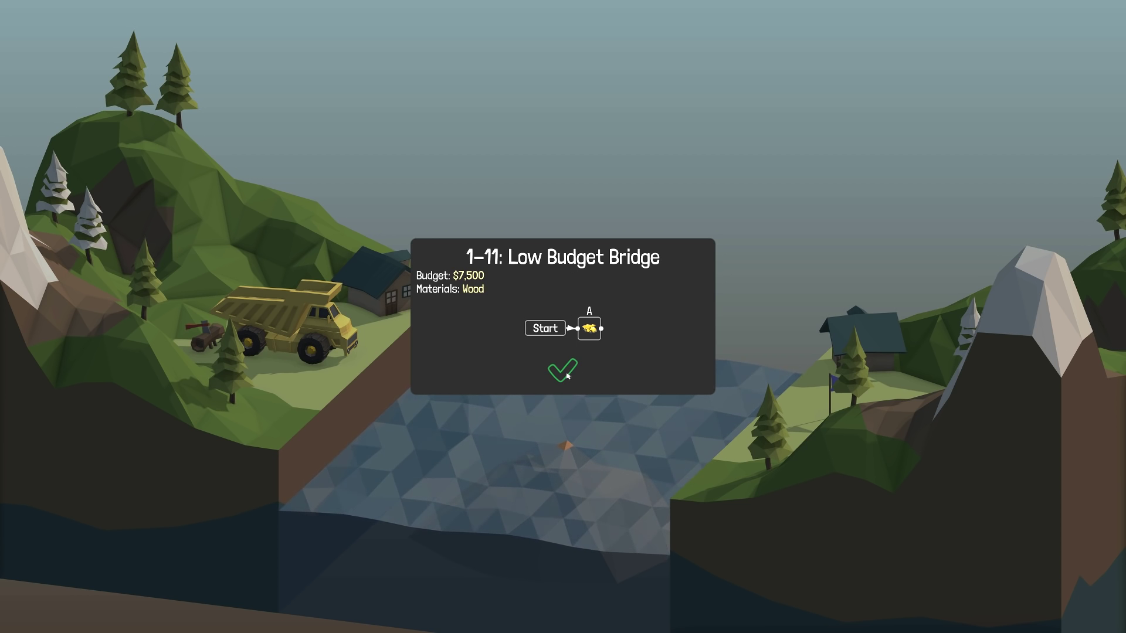
pyautogui.click(561, 372)
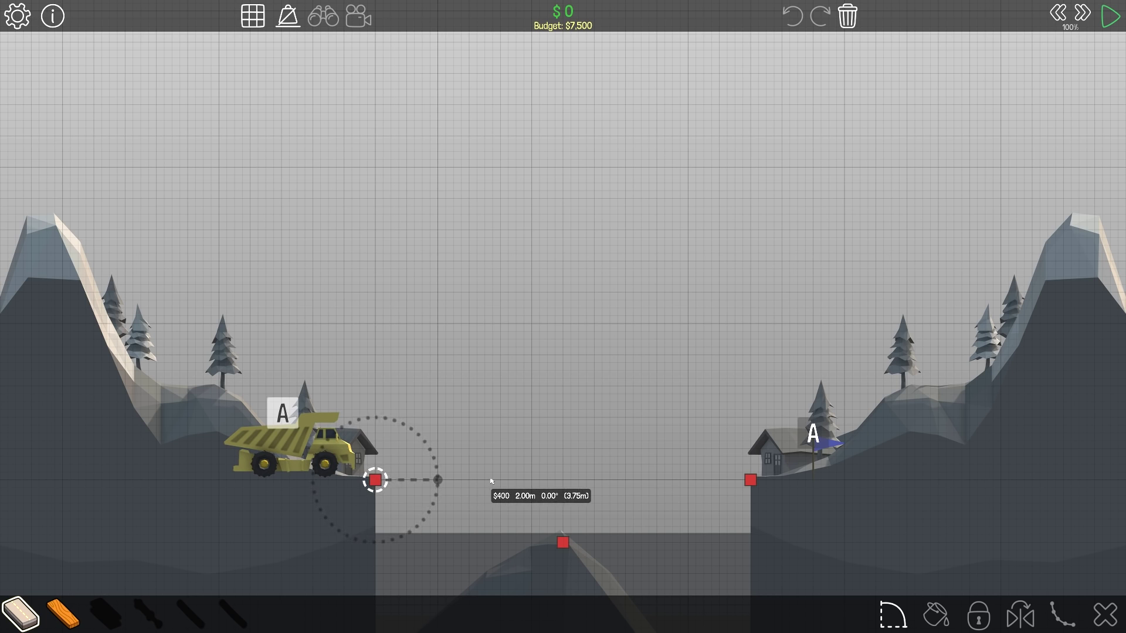
pyautogui.moveTo(438, 483); pyautogui.dragTo(752, 483)
pyautogui.click(688, 481)
pyautogui.click(750, 481)
pyautogui.doubleClick(751, 481)
pyautogui.click(719, 341)
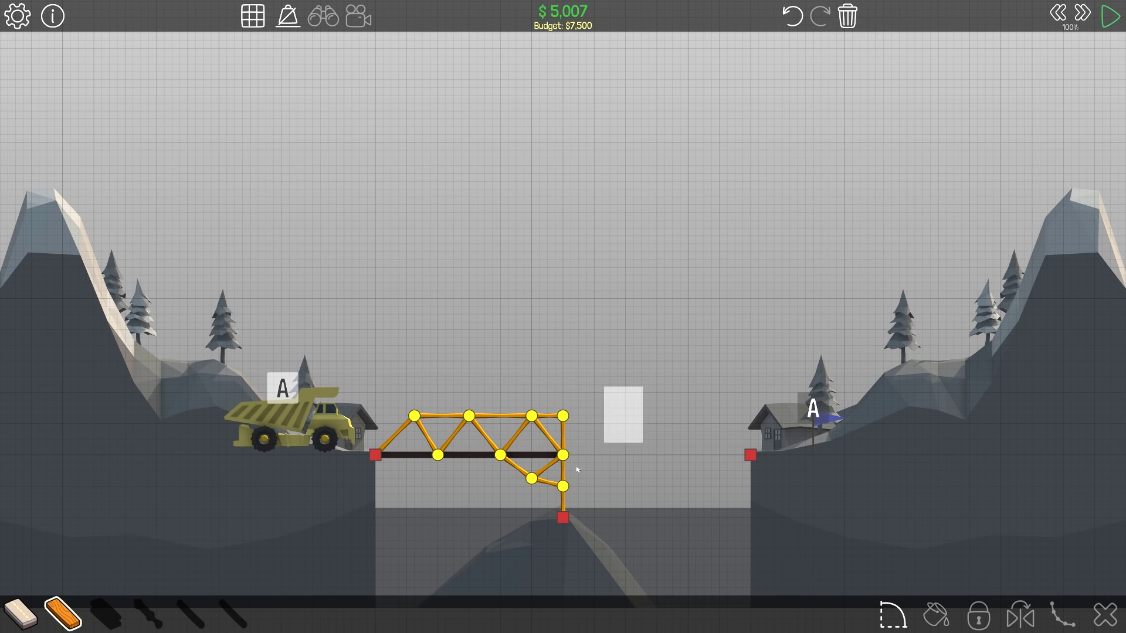
# Copy the left wooden truss, paste it mirrored on the right, and test at $9,429.
pyautogui.moveTo(642, 387); pyautogui.dragTo(420, 510)
pyautogui.hotkey('ctrl', 'c')
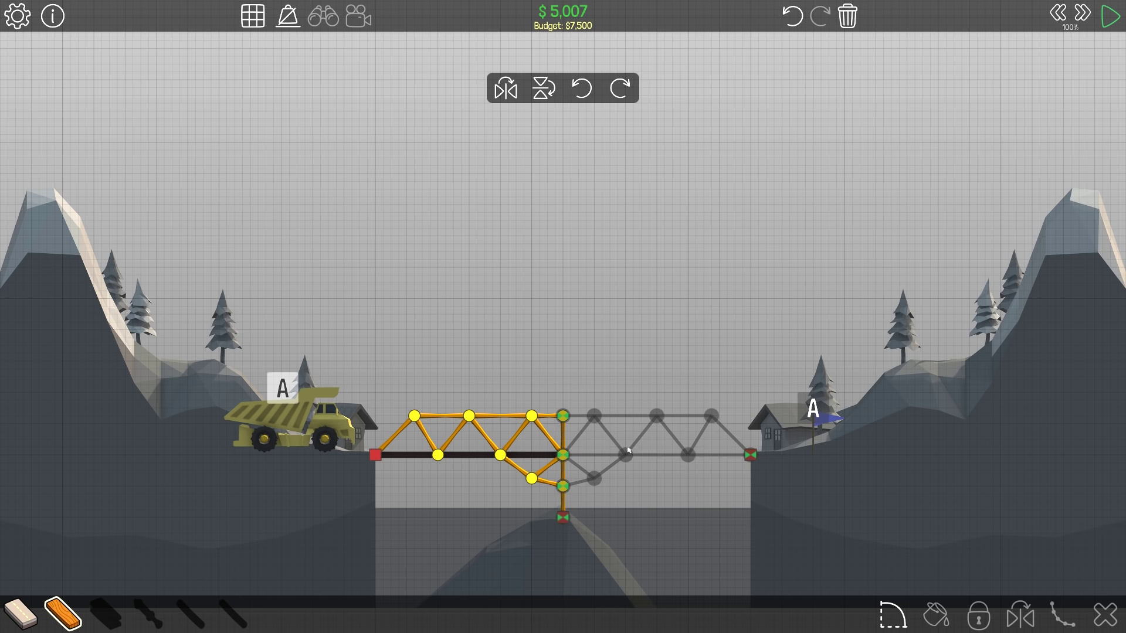
pyautogui.click(624, 454)
pyautogui.press('space')
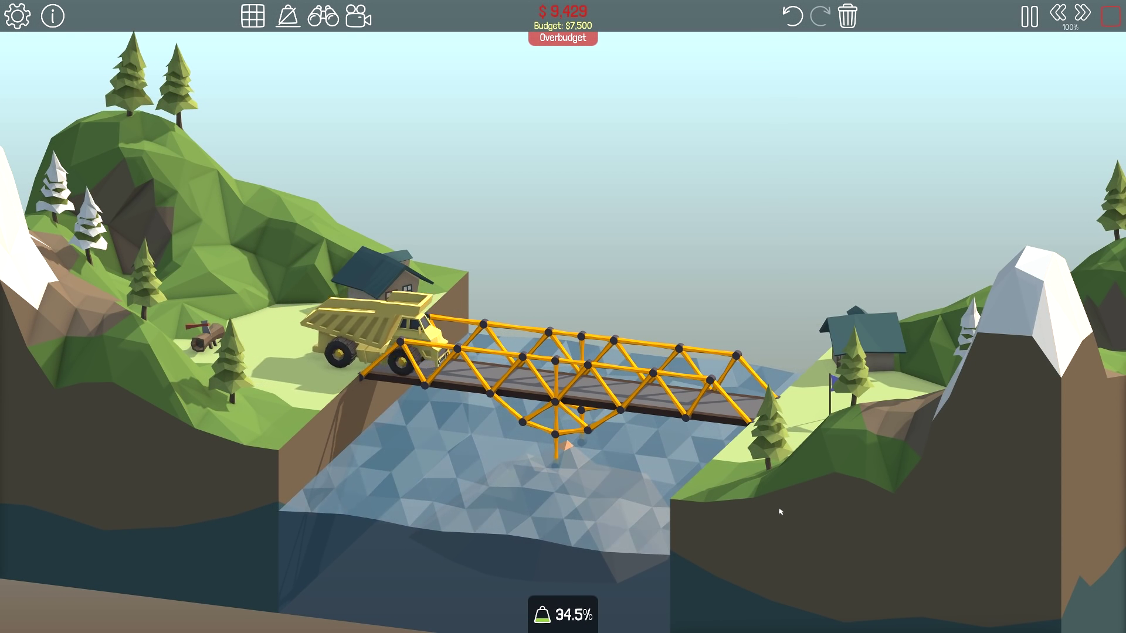
pyautogui.scroll(1, 780, 512)
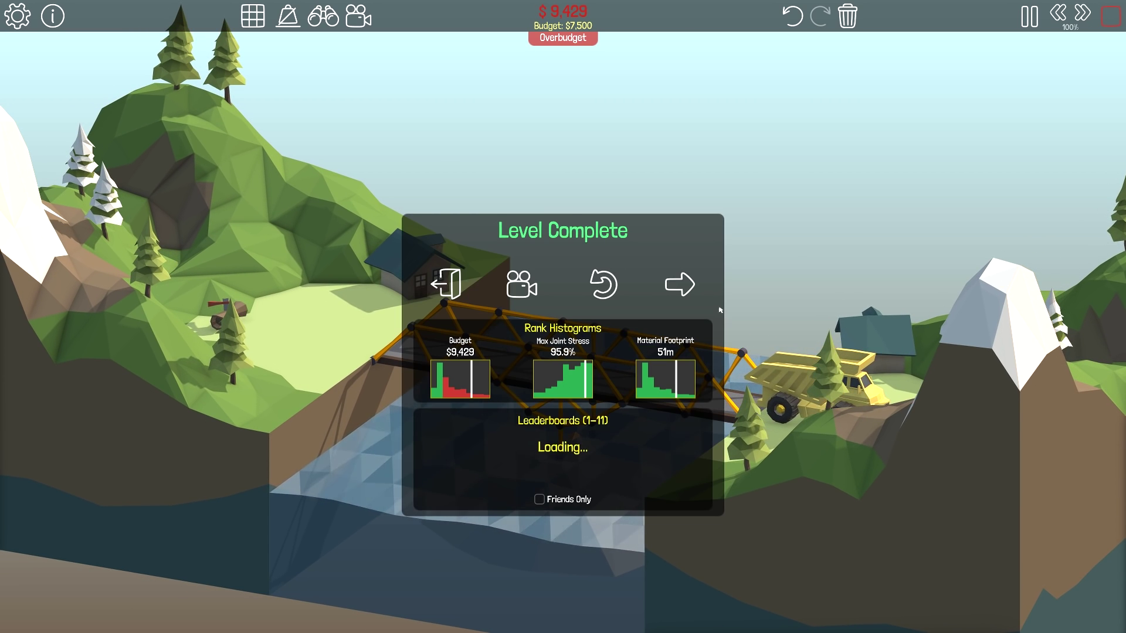
# Delete two top truss joints and one lower middle joint to cut the cost to $7,442.
pyautogui.press('Escape')
pyautogui.click(563, 415)
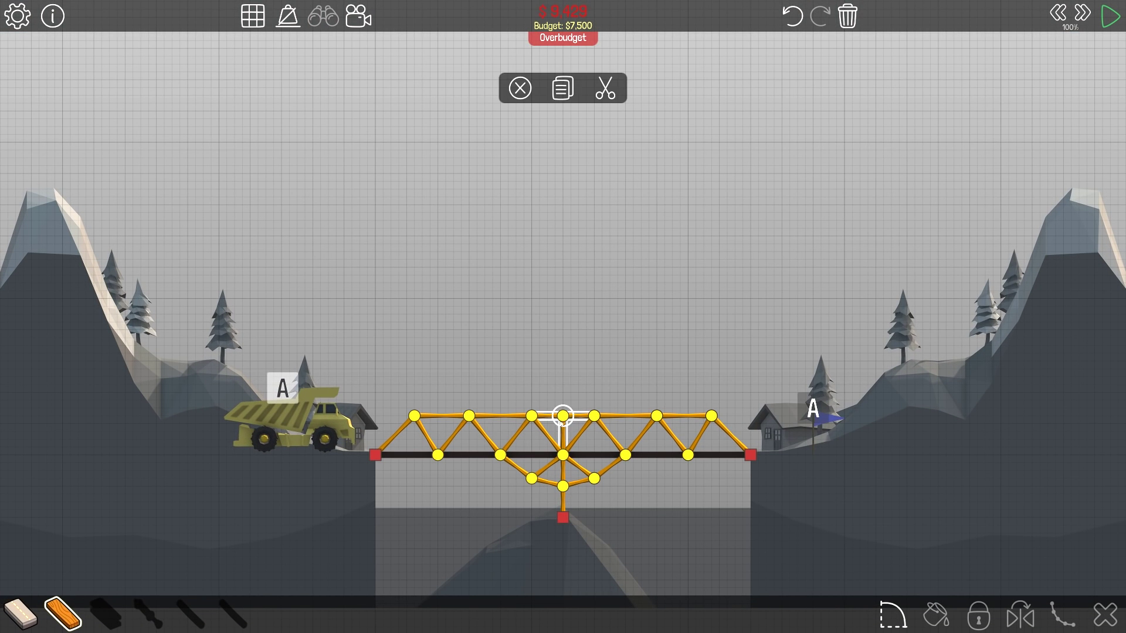
pyautogui.press('Delete')
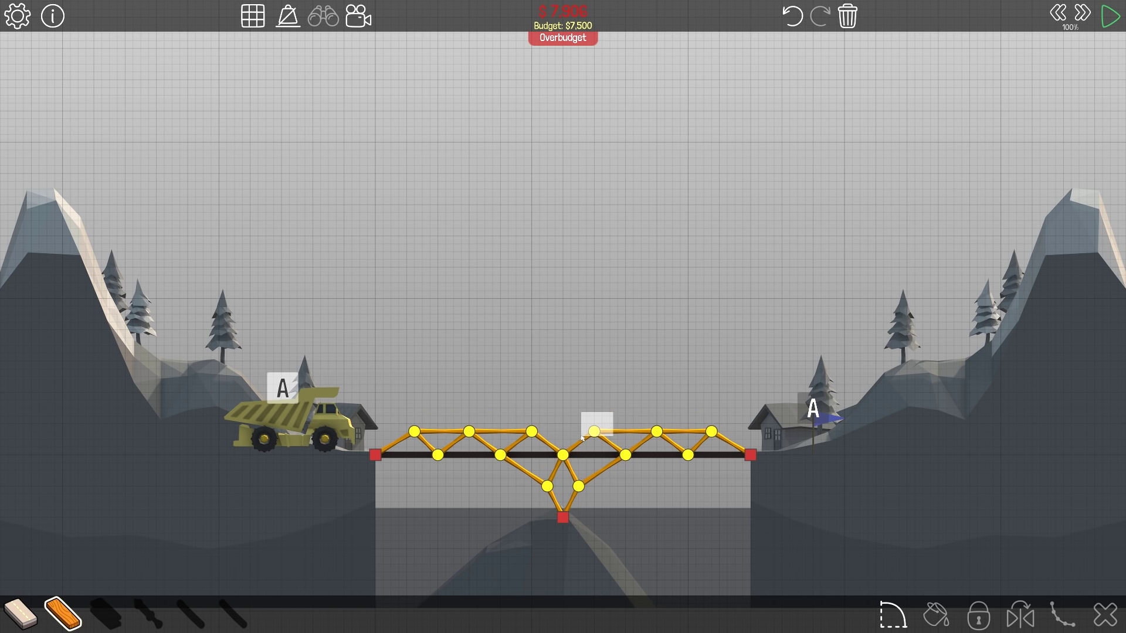
pyautogui.click(594, 415)
pyautogui.press('Delete')
pyautogui.click(532, 431)
pyautogui.press('Delete')
# Test the trimmed bridge repeatedly under the dump truck, stopping between runs.
pyautogui.press('space')
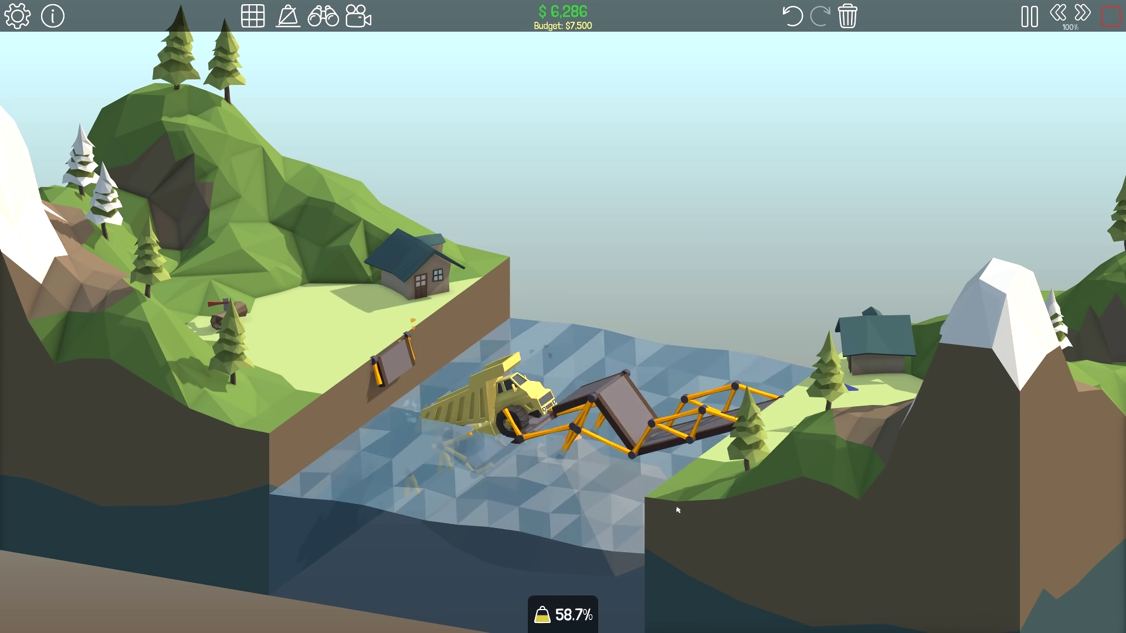
pyautogui.press('space')
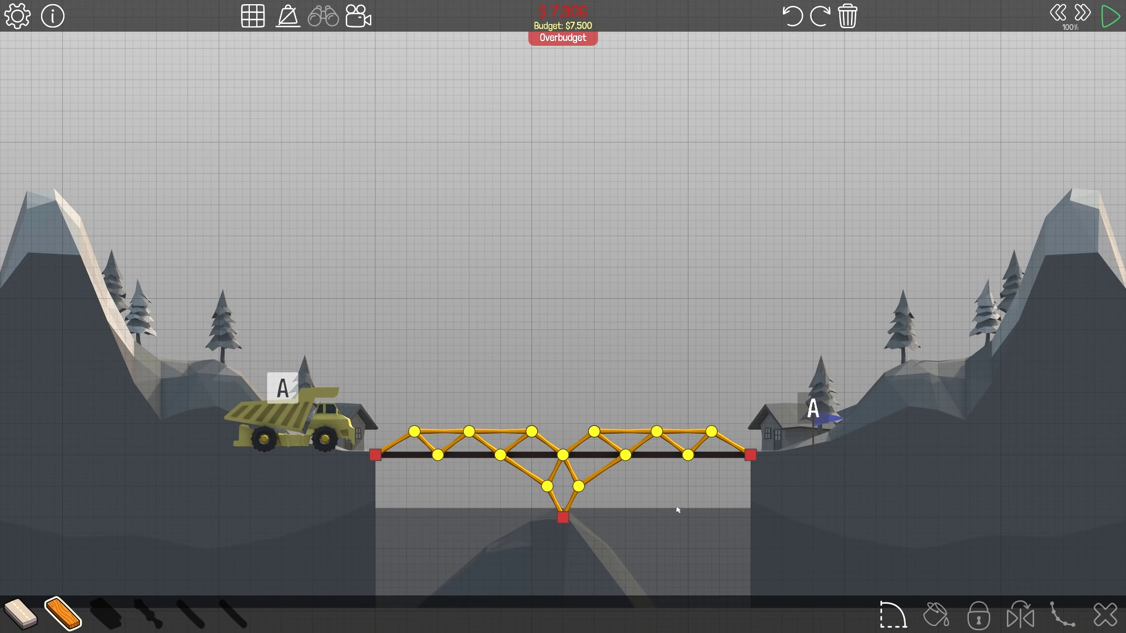
pyautogui.press('space')
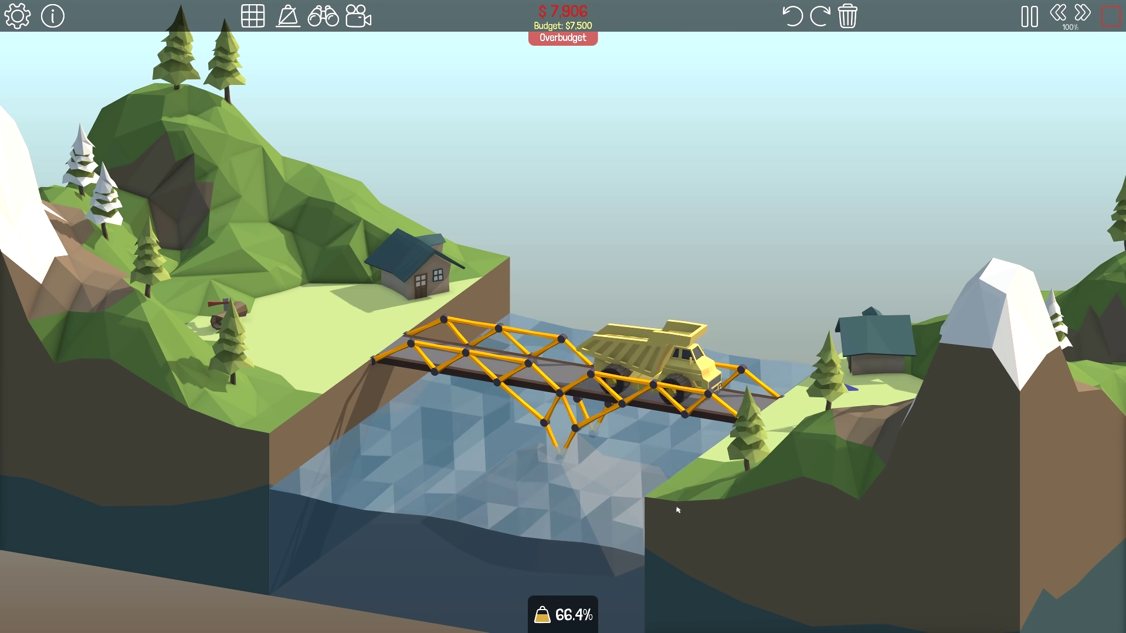
pyautogui.press('space')
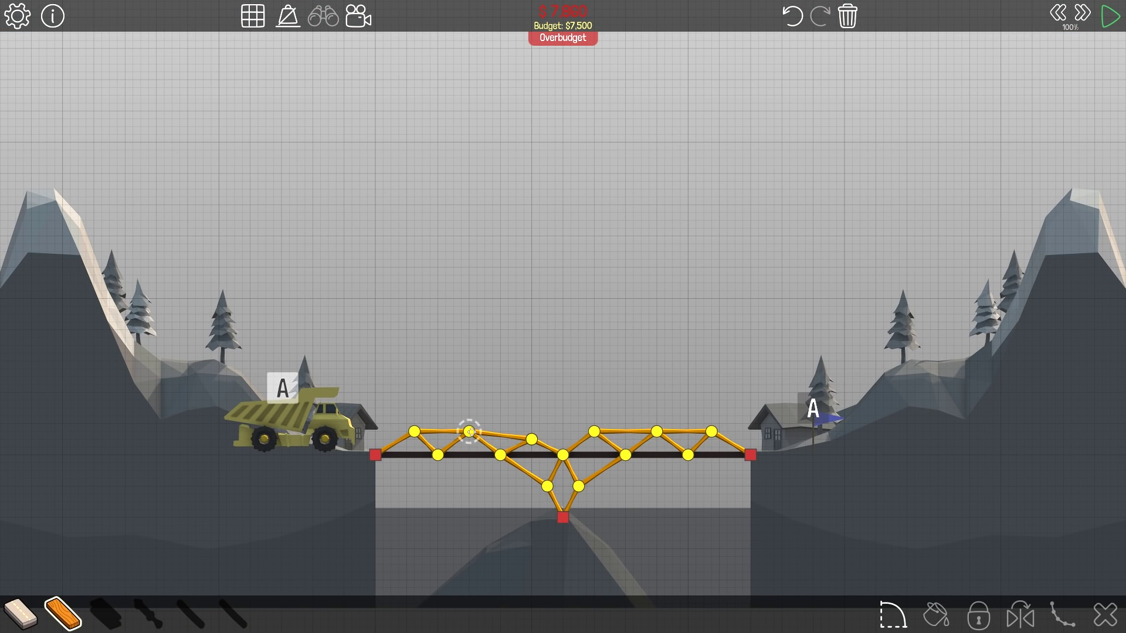
pyautogui.press('space')
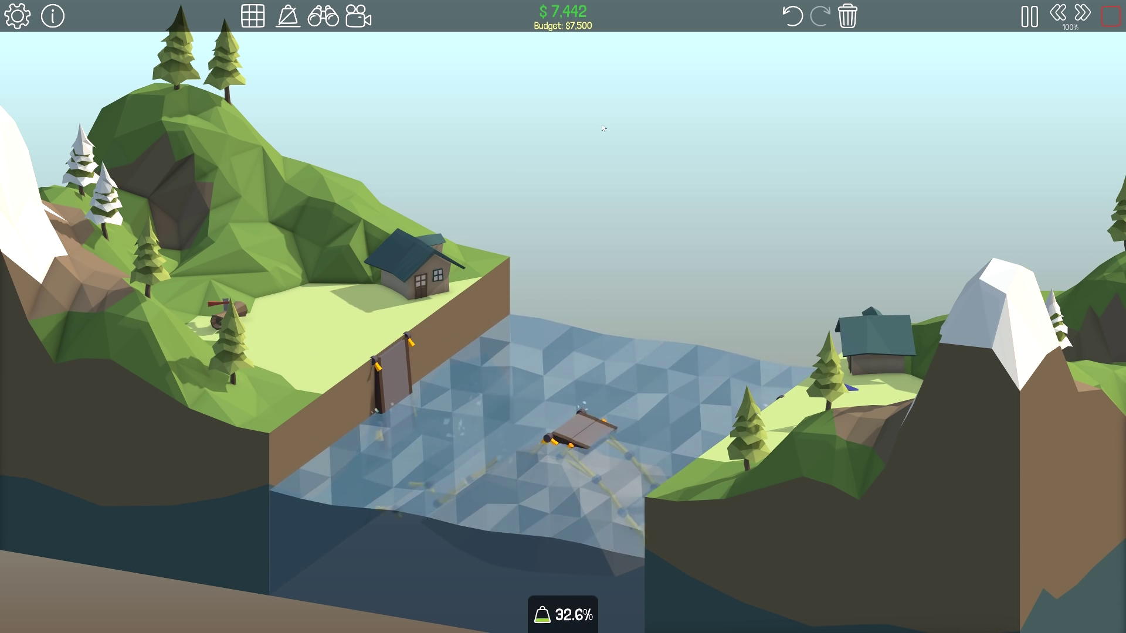
# Rerun the $7,455 bridge until the dump truck crosses, then advance to the 1-12 Double Decker briefing.
pyautogui.click(637, 327)
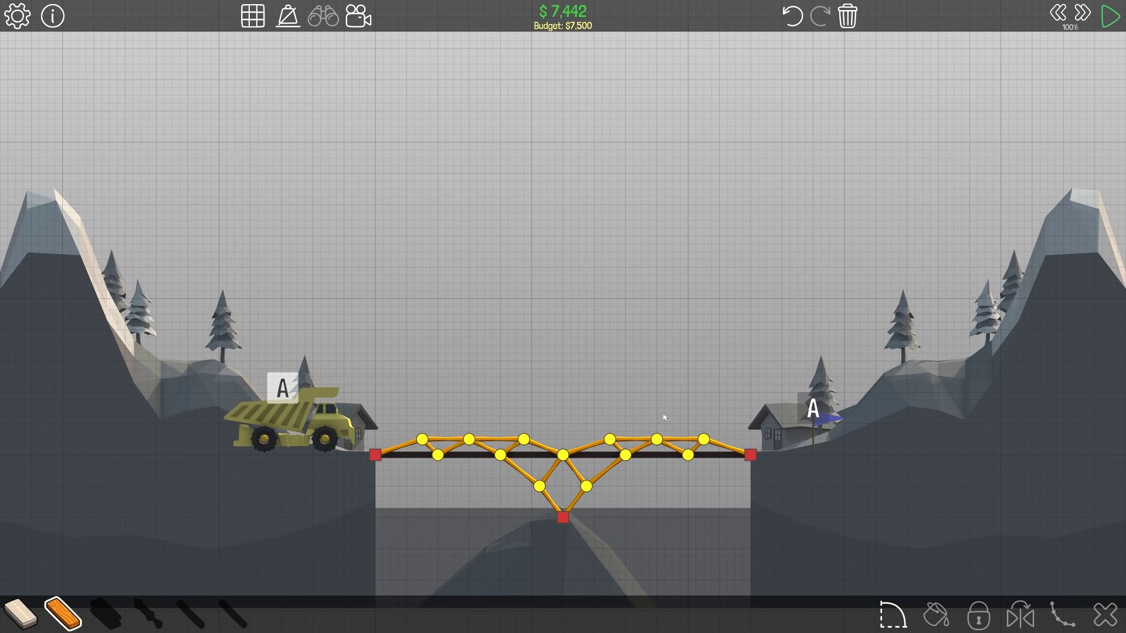
pyautogui.press('space')
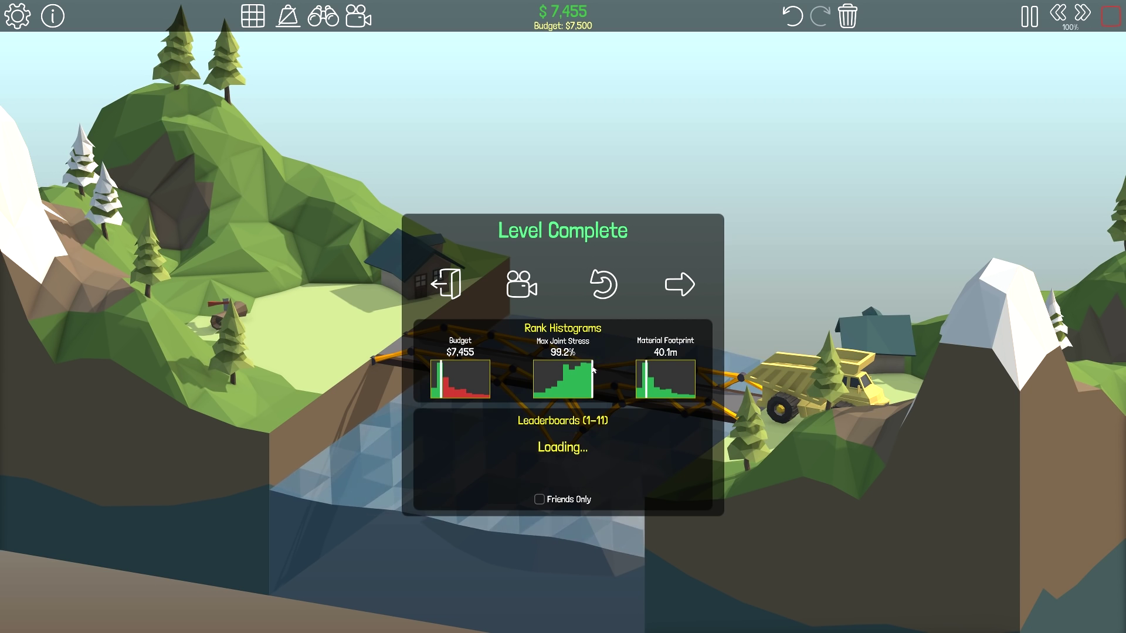
pyautogui.click(677, 290)
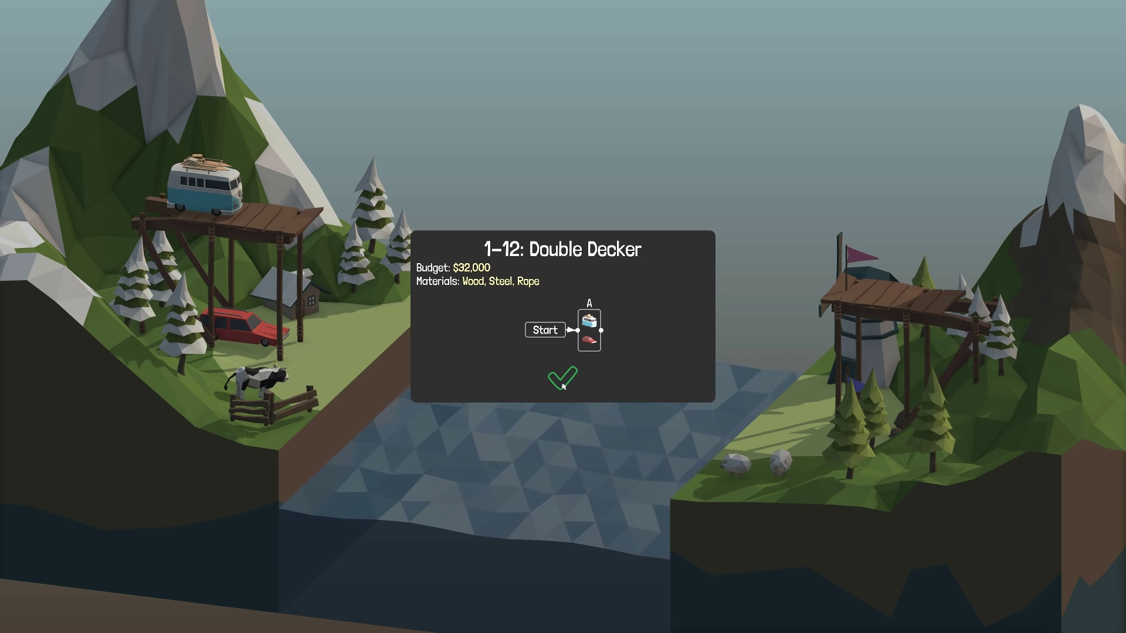
# Open the empty Double Decker build screen, then exit to the Alpine Meadows world map.
pyautogui.click(563, 385)
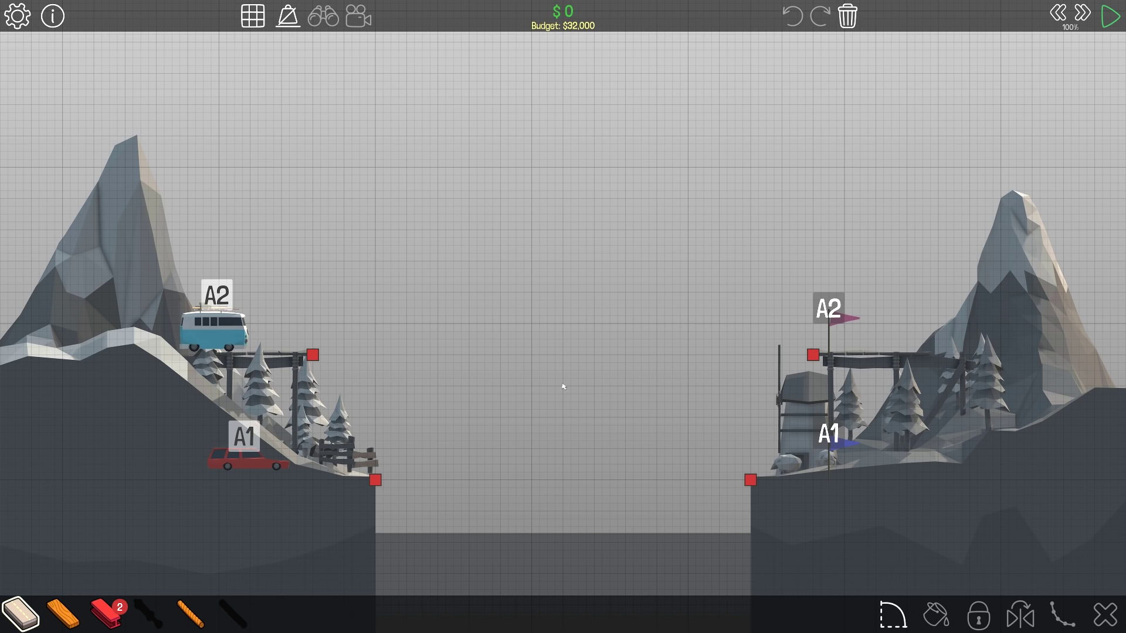
pyautogui.press('Escape')
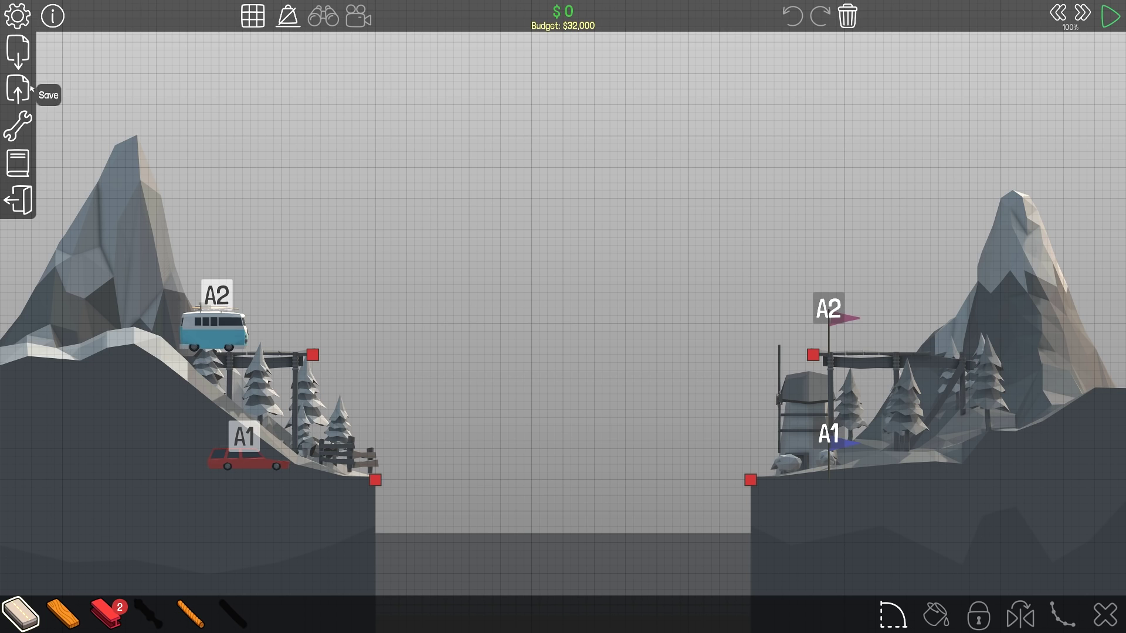
pyautogui.click(20, 199)
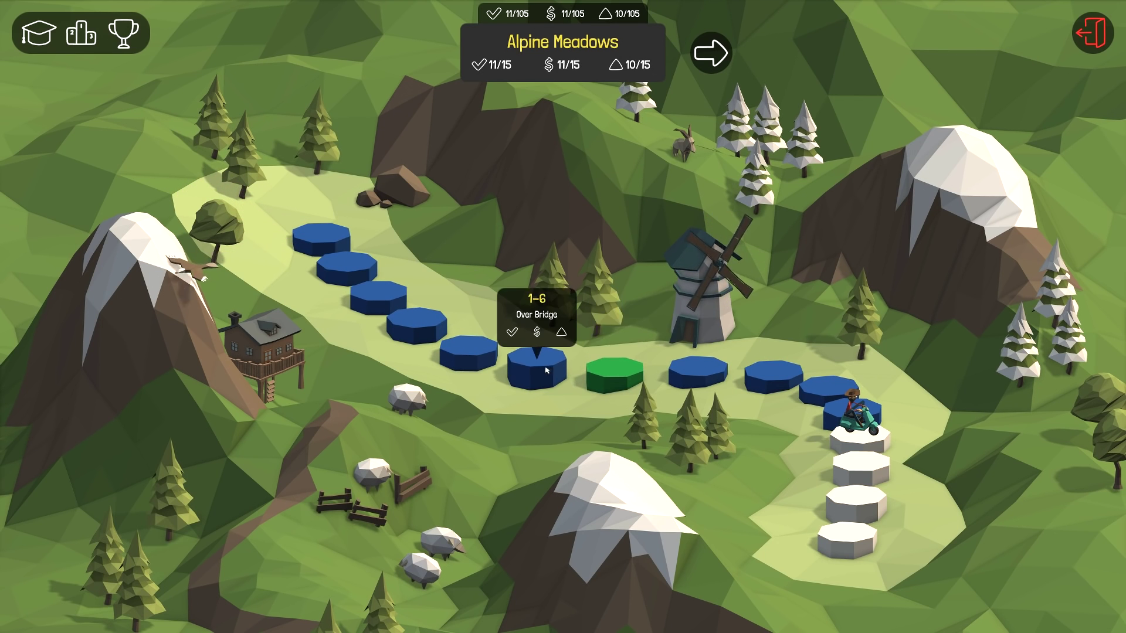
pyautogui.click(614, 371)
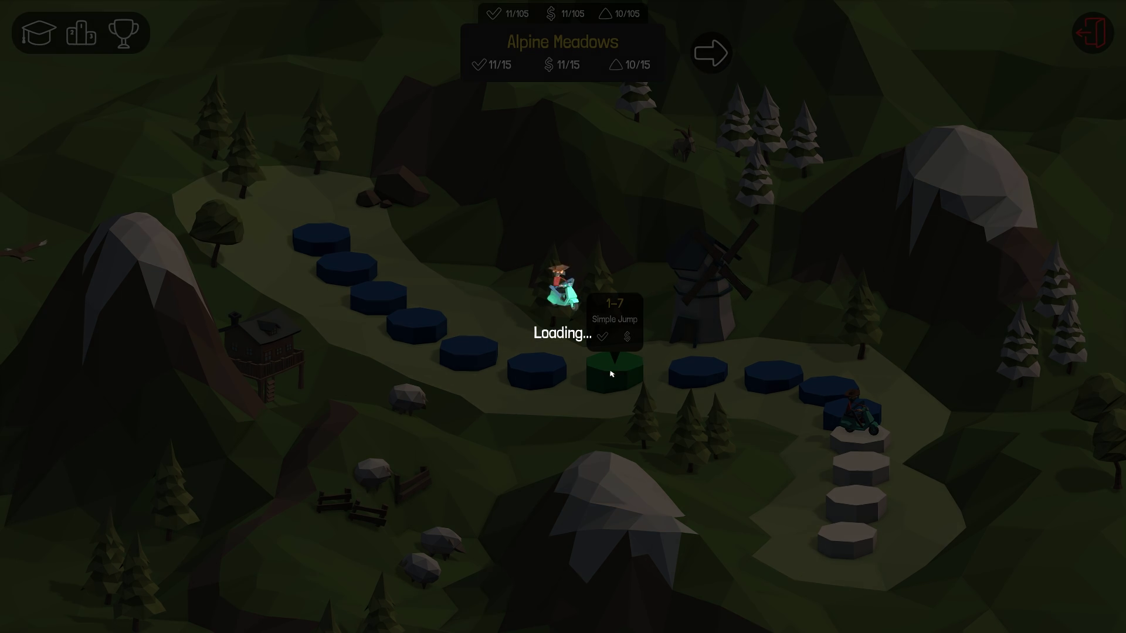
pyautogui.click(563, 381)
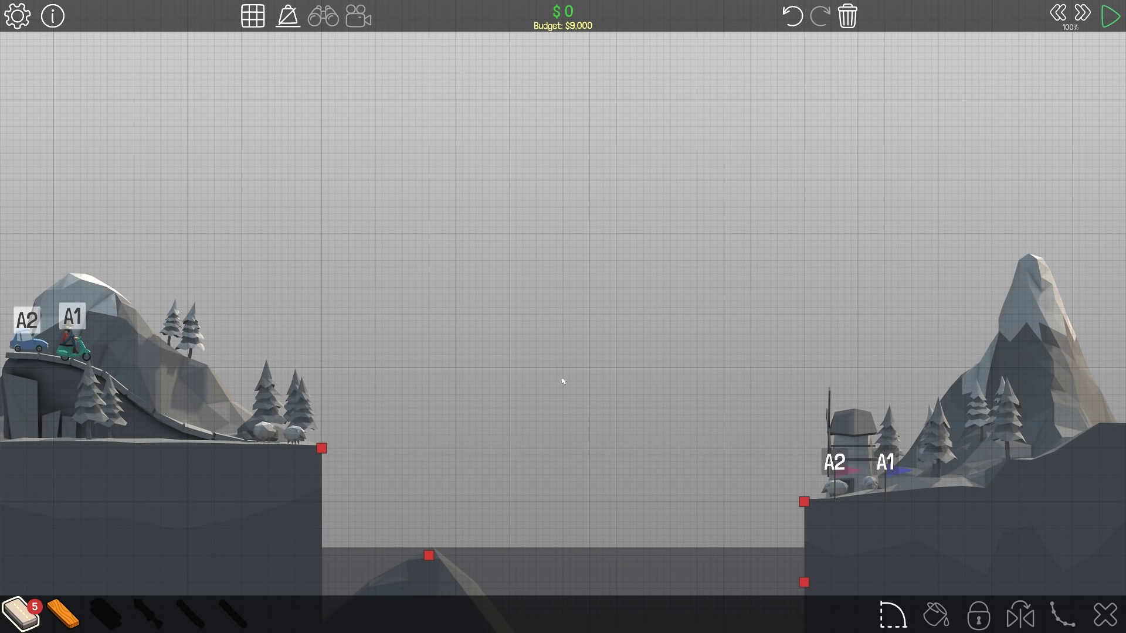
pyautogui.press('Escape')
pyautogui.press('Escape')
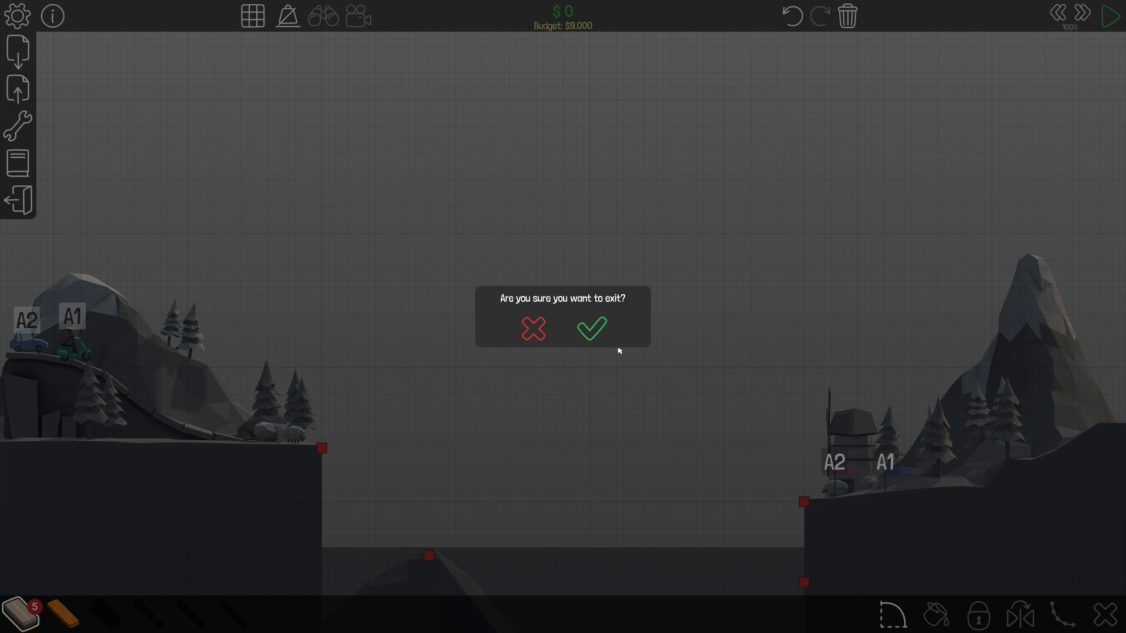
pyautogui.click(607, 327)
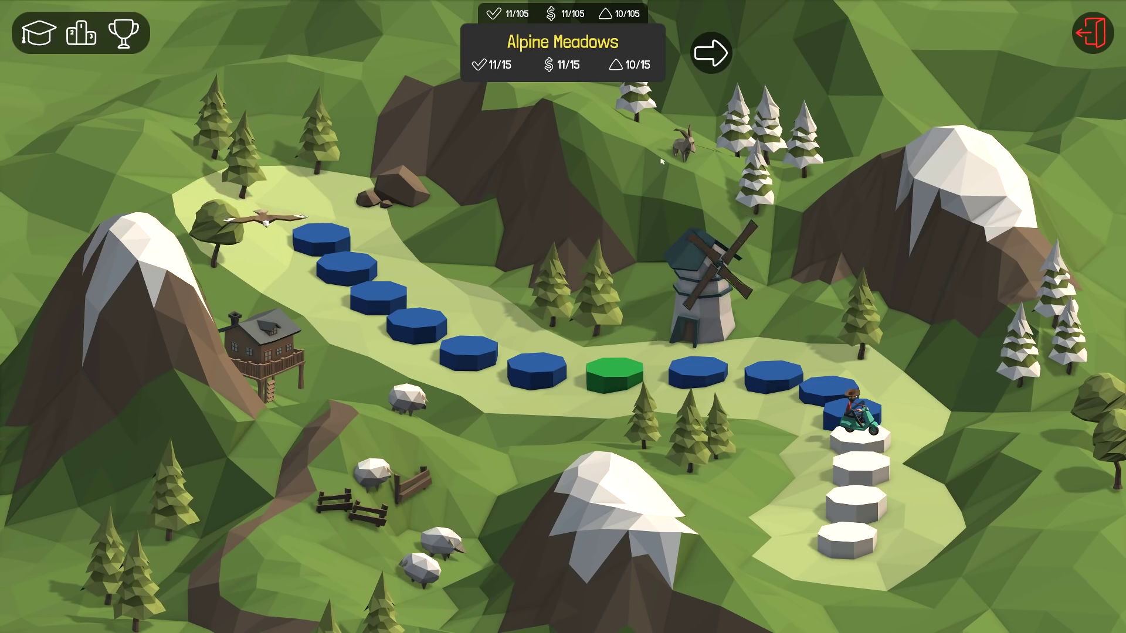
pyautogui.click(712, 53)
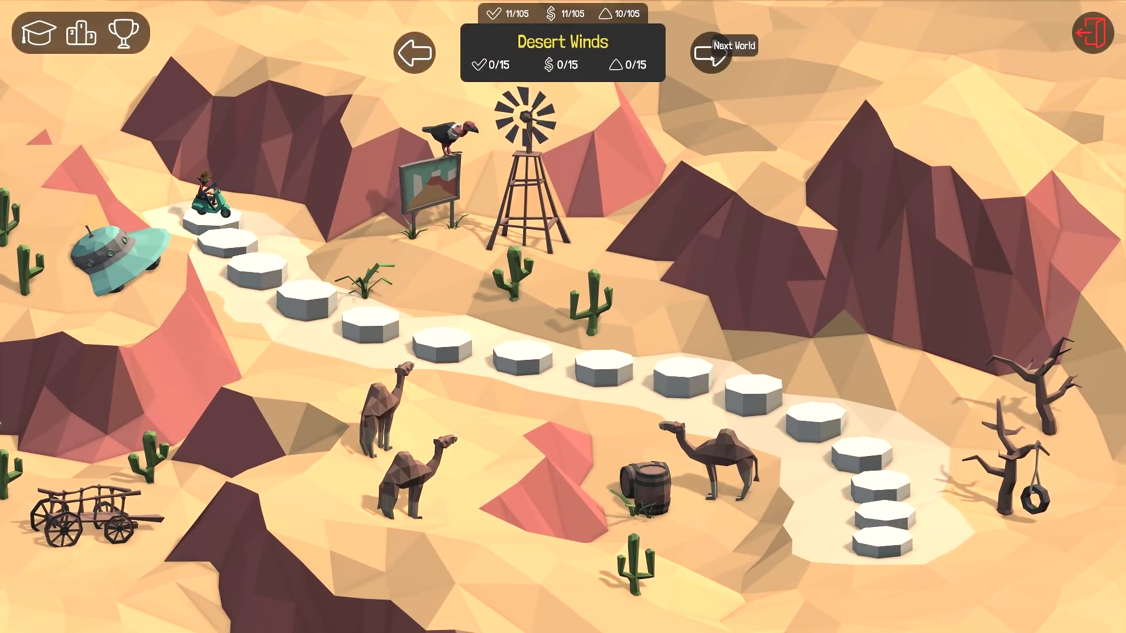
pyautogui.click(711, 53)
pyautogui.click(711, 53)
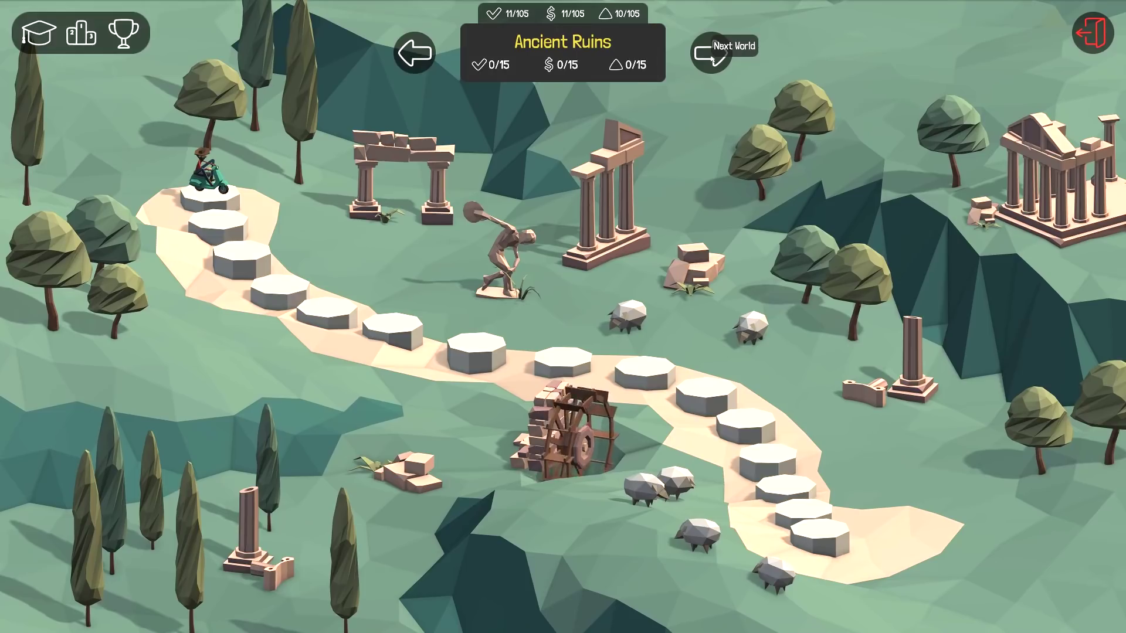
pyautogui.click(712, 53)
pyautogui.click(711, 53)
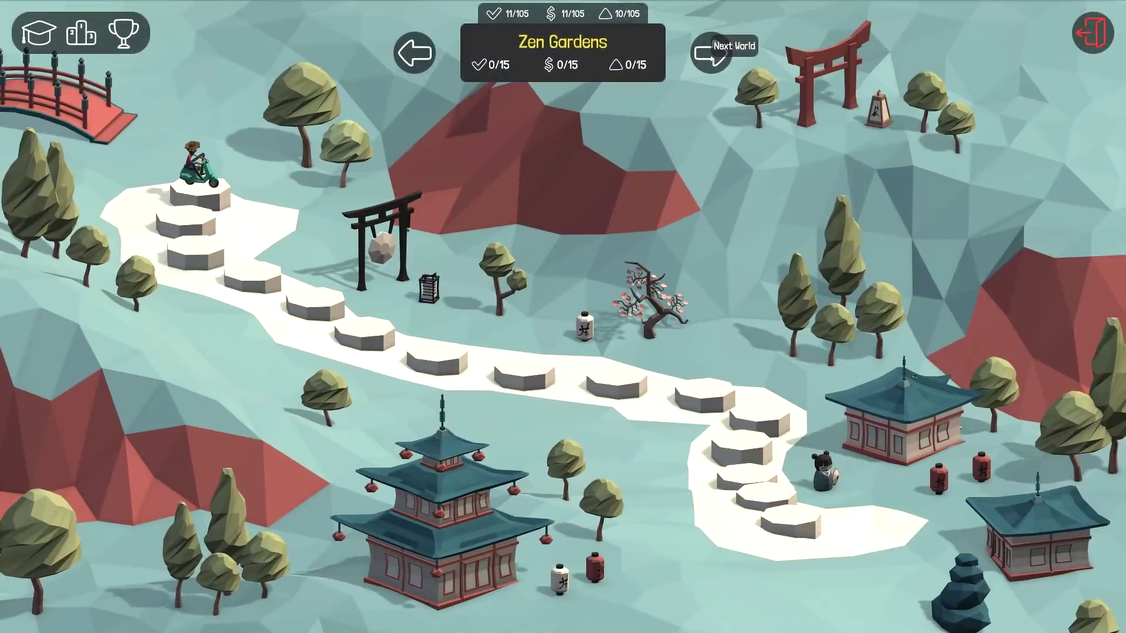
pyautogui.click(711, 53)
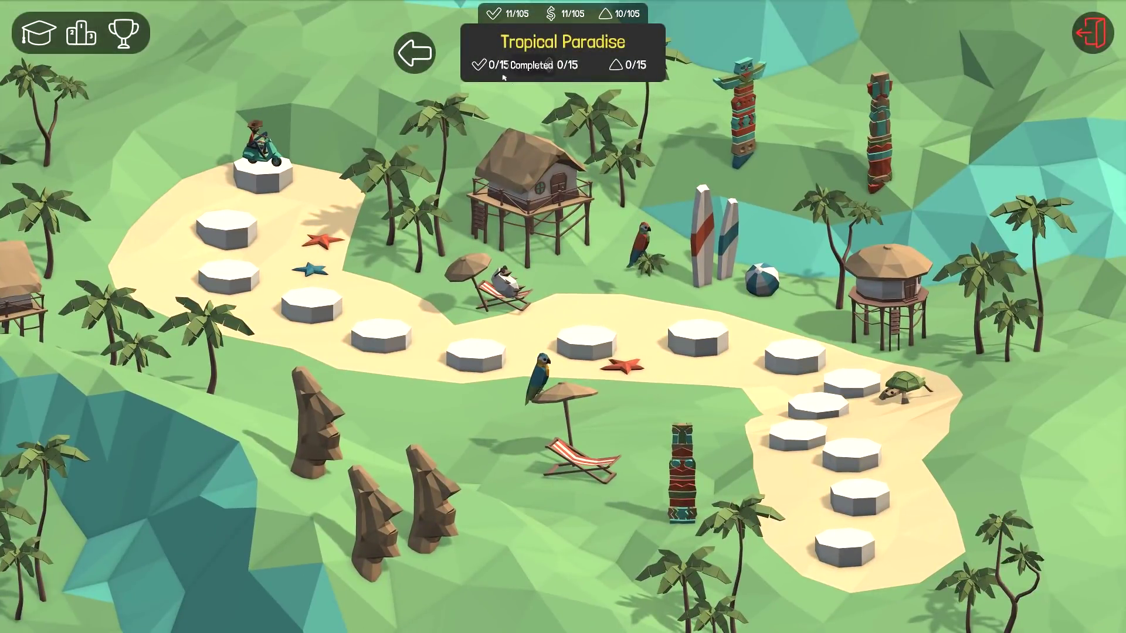
pyautogui.click(415, 52)
pyautogui.click(415, 53)
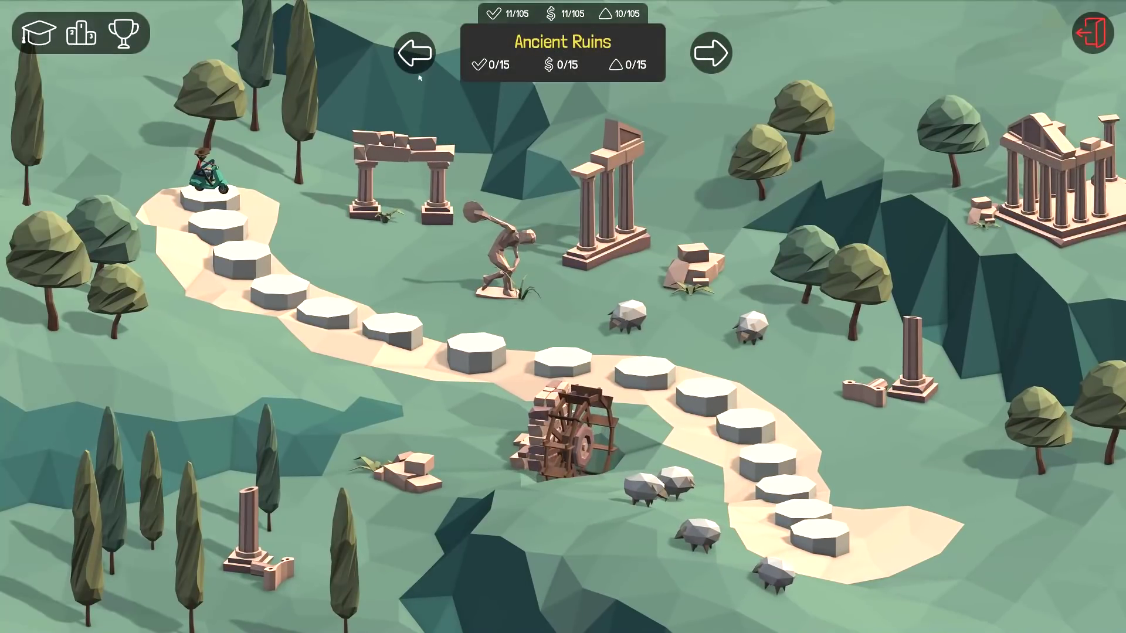
pyautogui.click(414, 54)
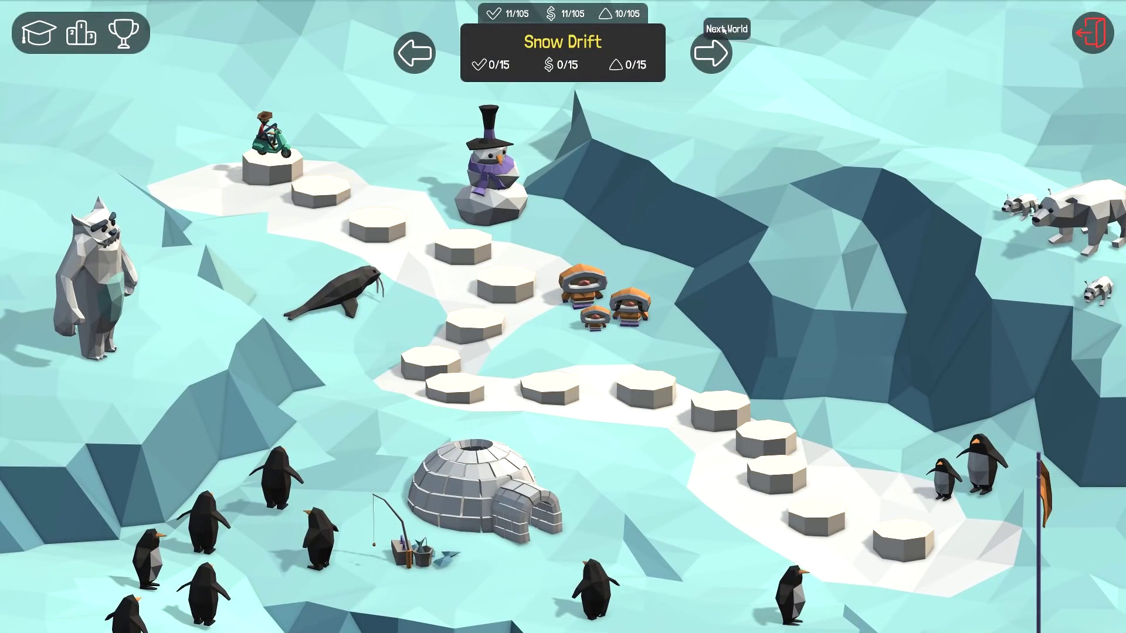
pyautogui.moveTo(605, 13)
pyautogui.moveTo(568, 13)
pyautogui.click(417, 64)
pyautogui.click(415, 55)
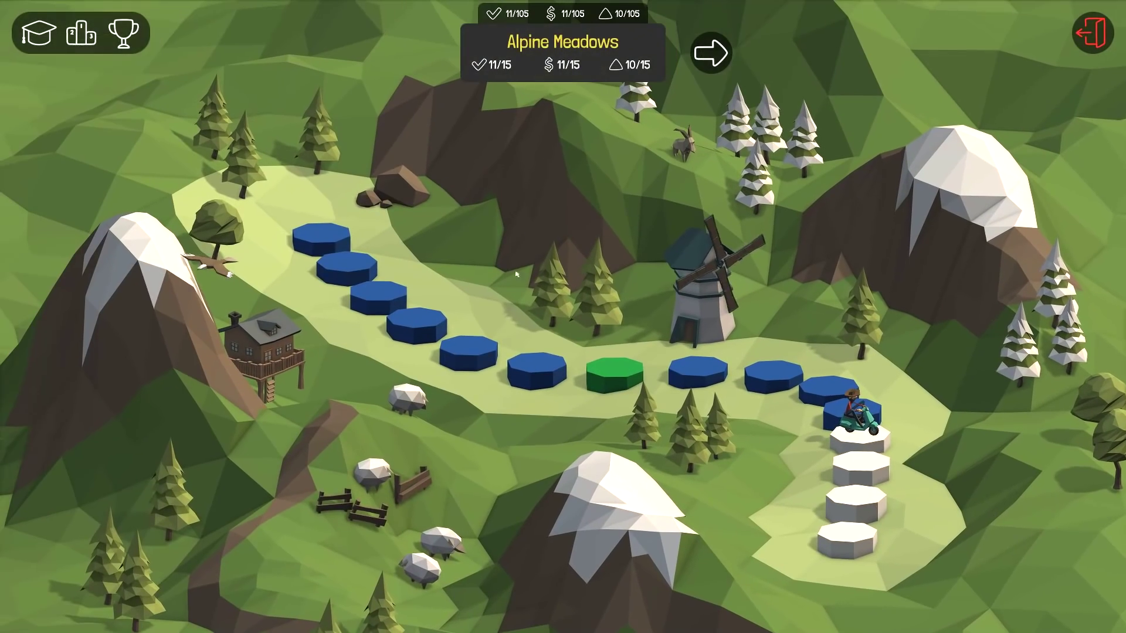